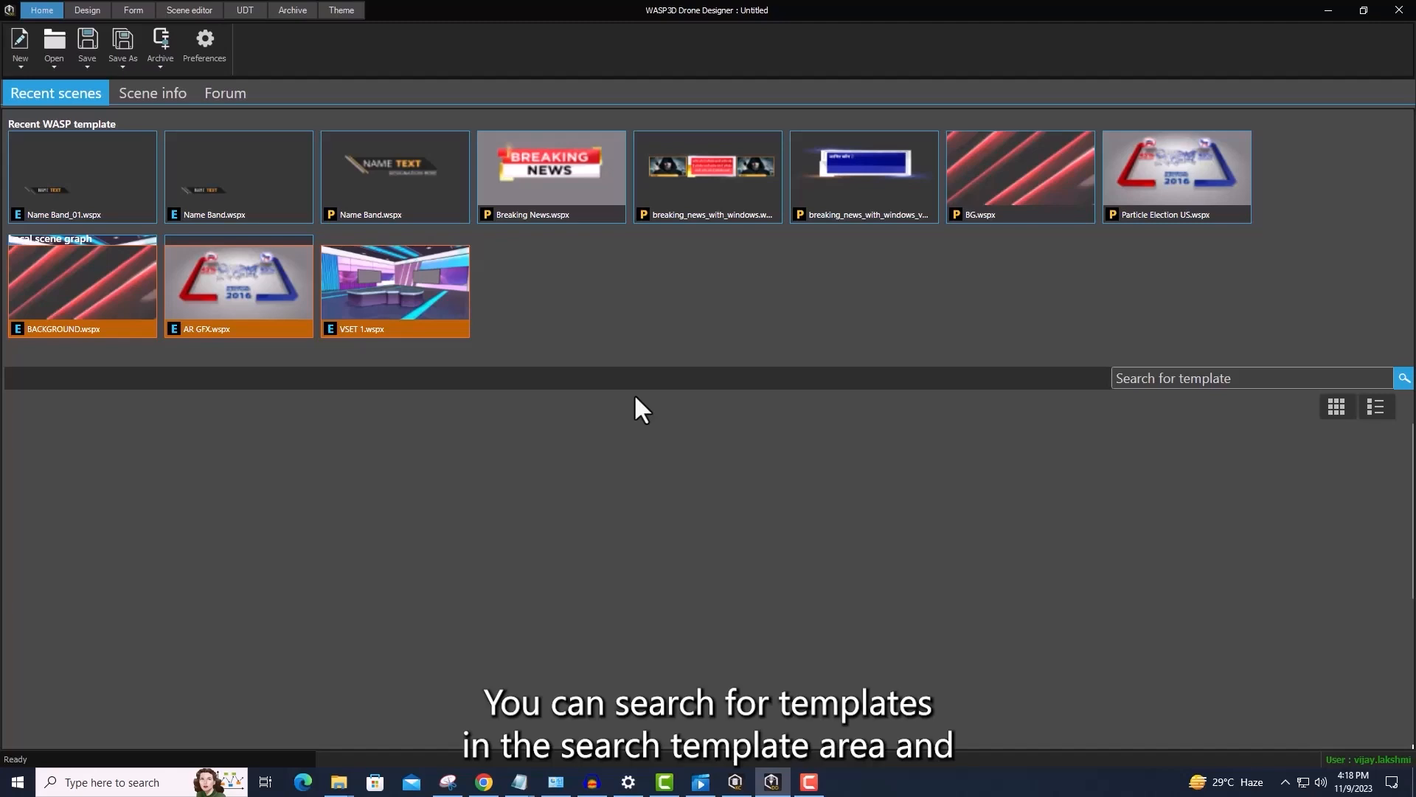
Step: Search the template library for "breaking"
click(1172, 374)
text(breaking)
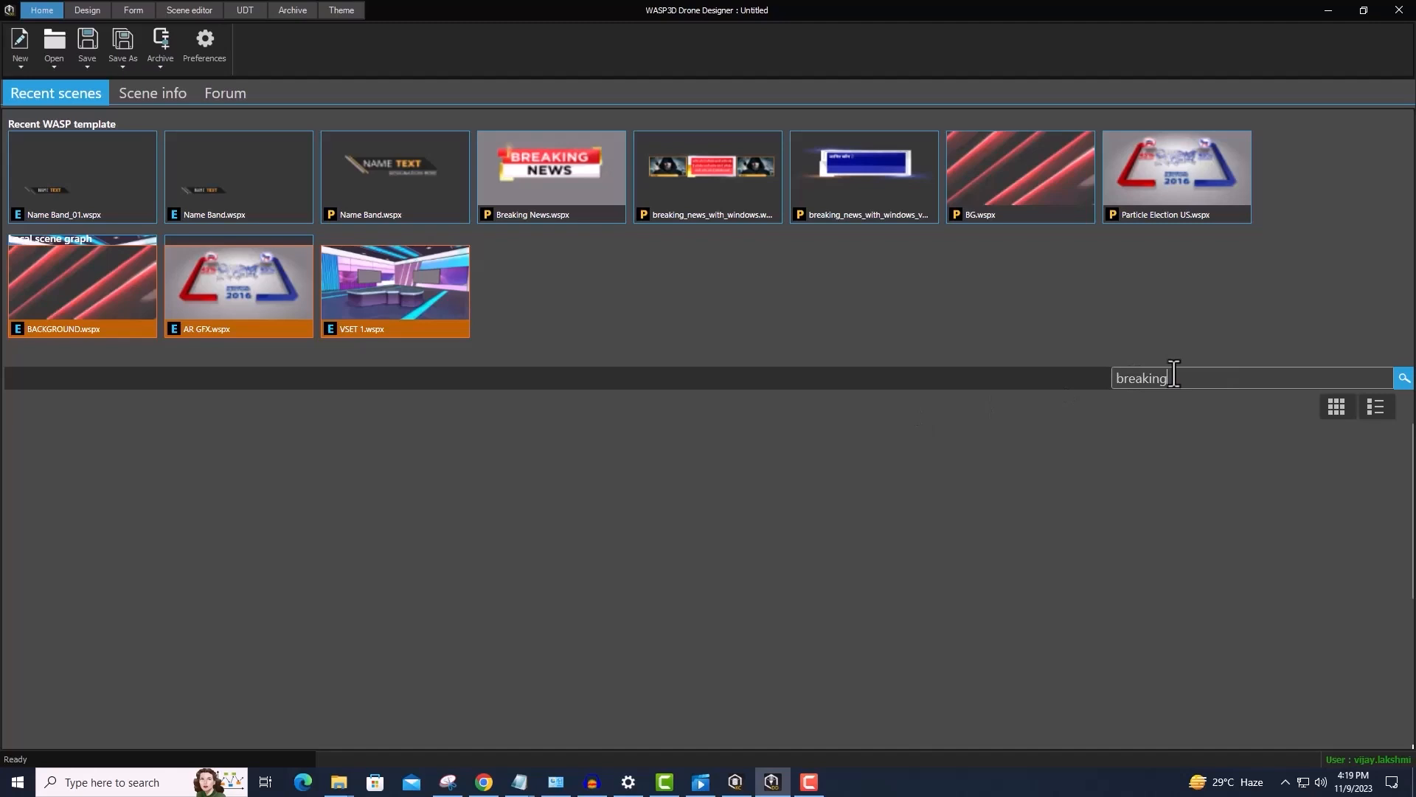
click(1404, 380)
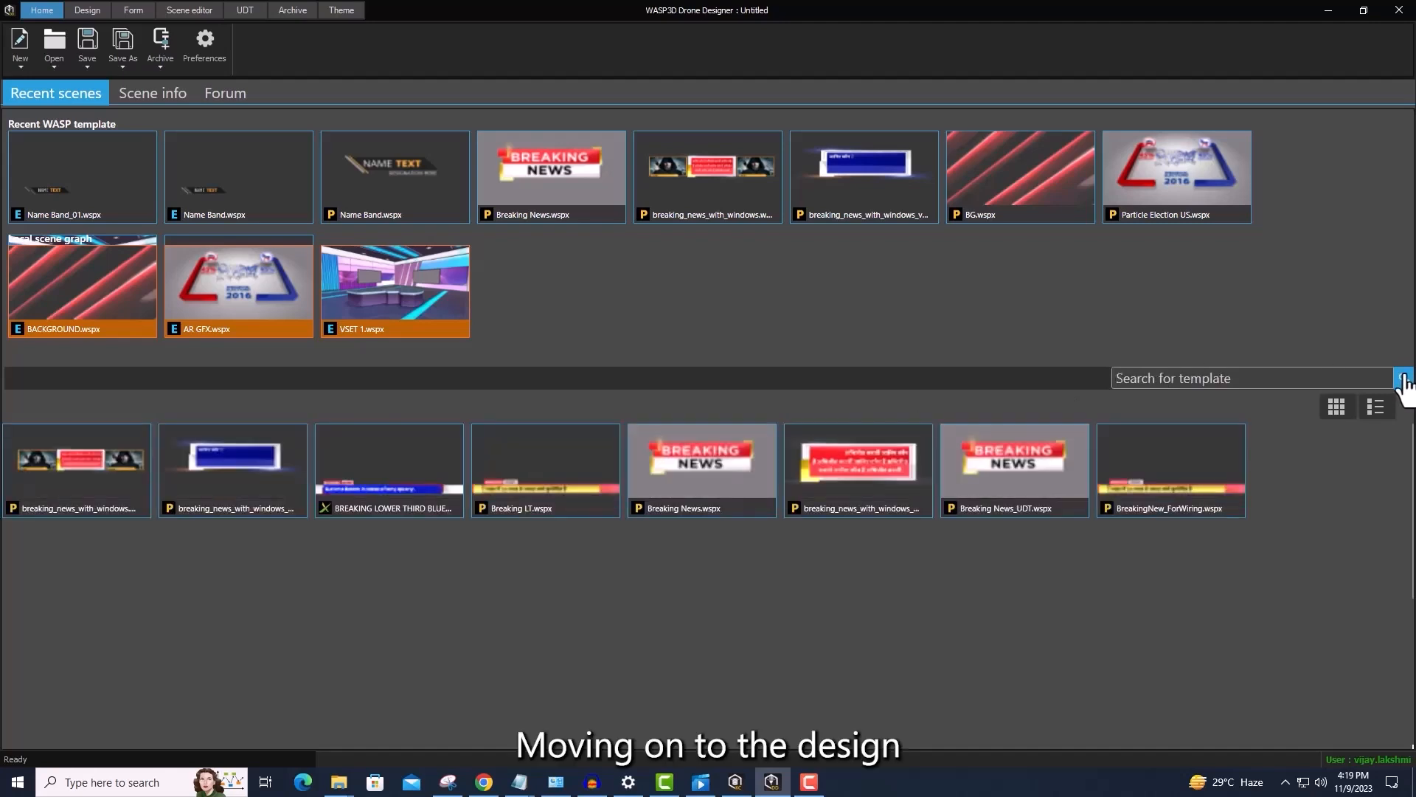
Step: Open the design workspace and show the scene hierarchy
click(87, 10)
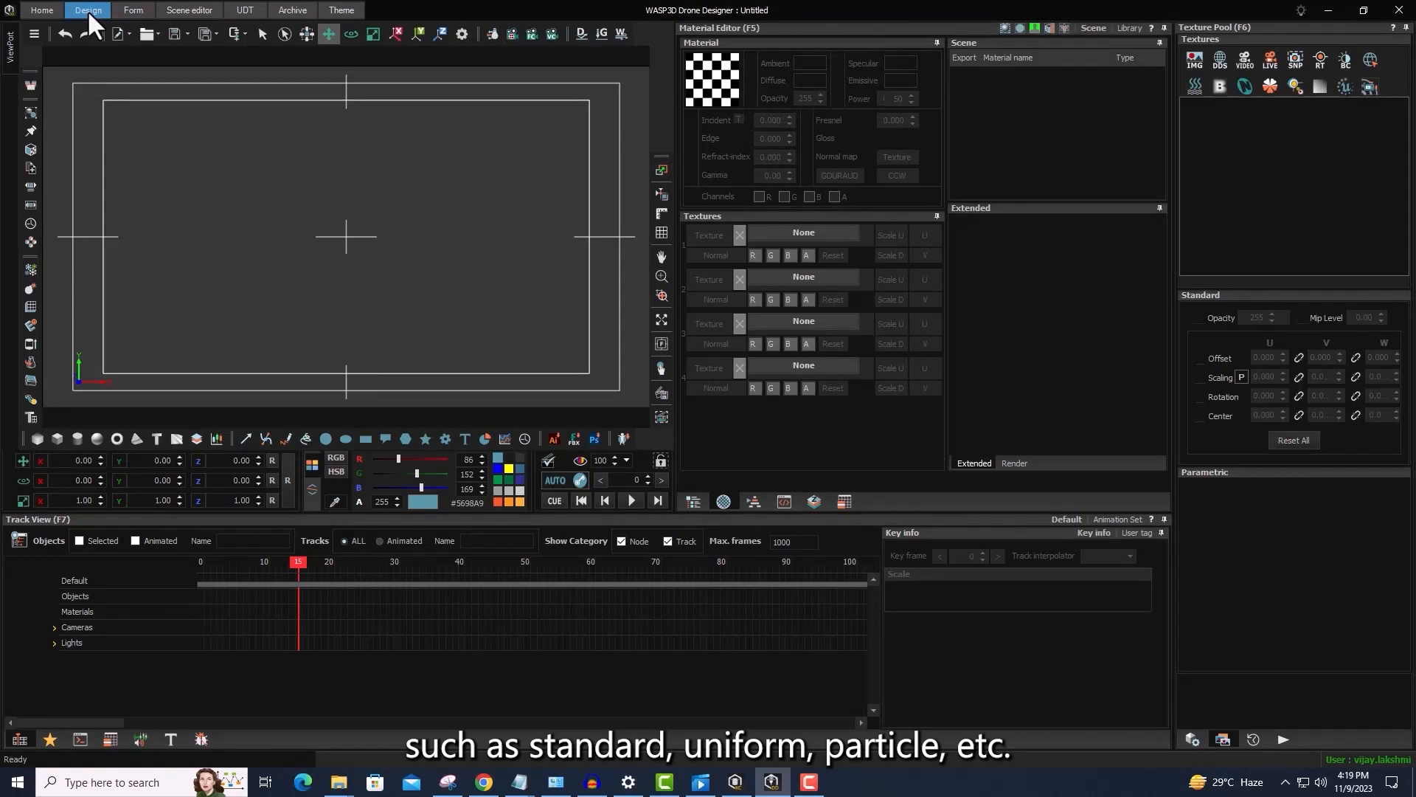
click(694, 498)
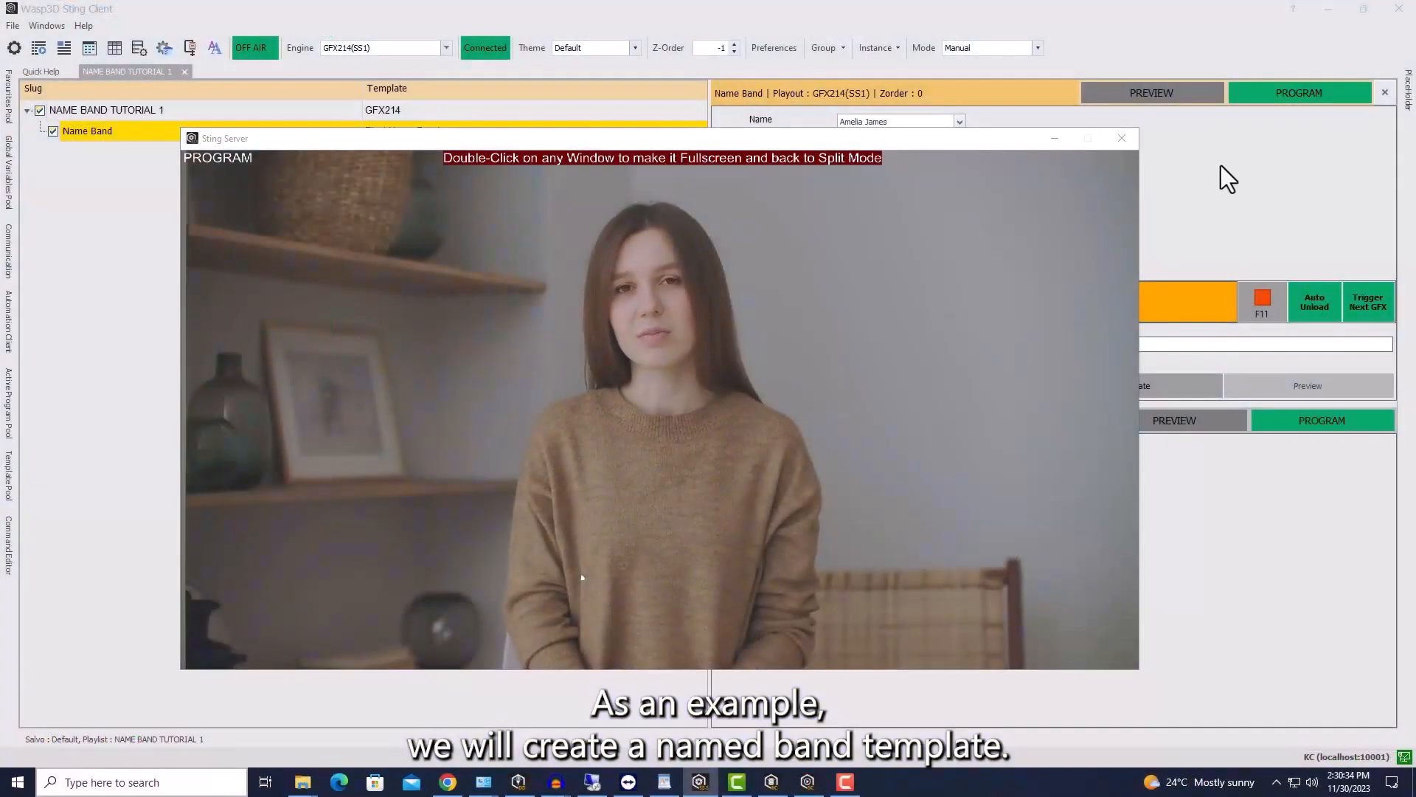
Step: Switch to Sting Client and preview the Name Band graphic's playout in the program output
click(1220, 165)
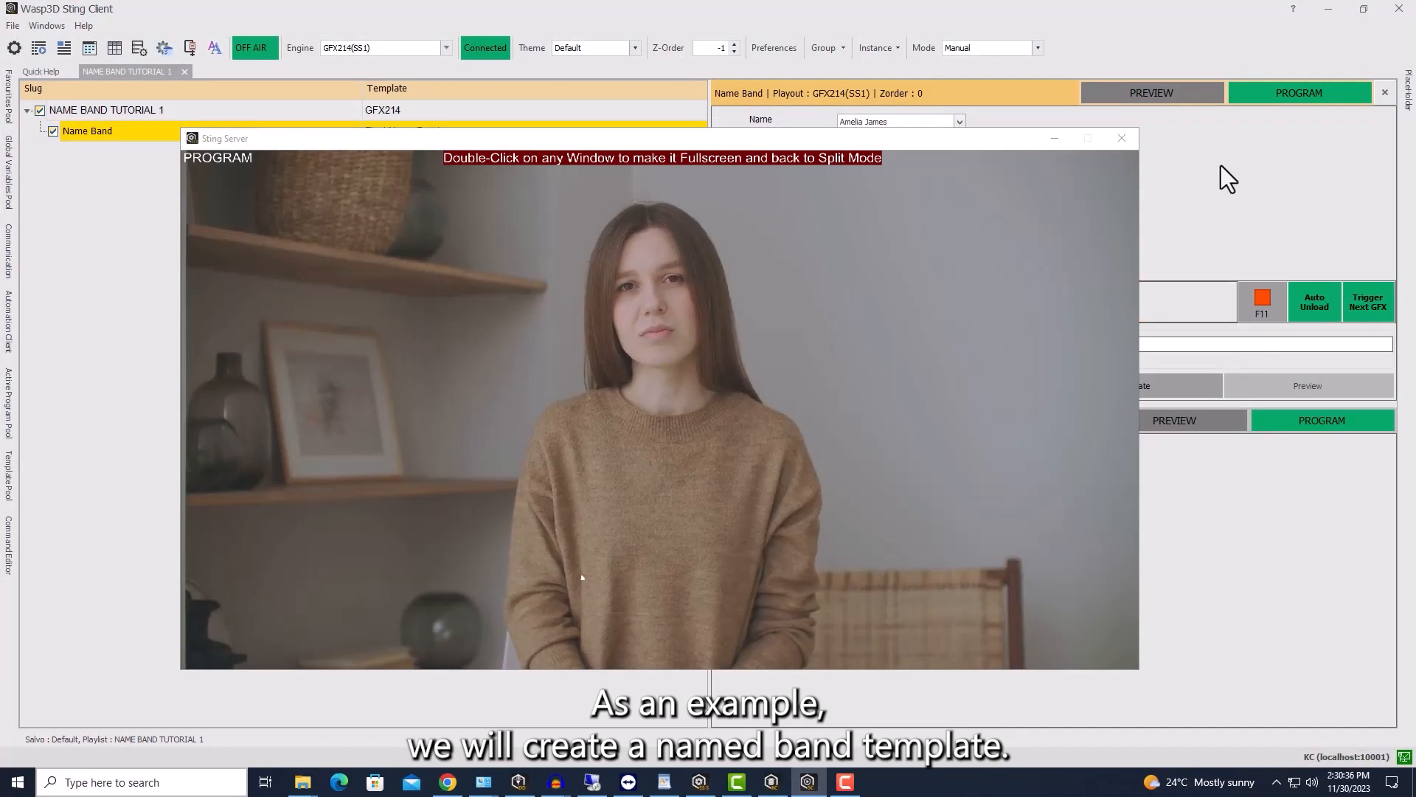
key(F12)
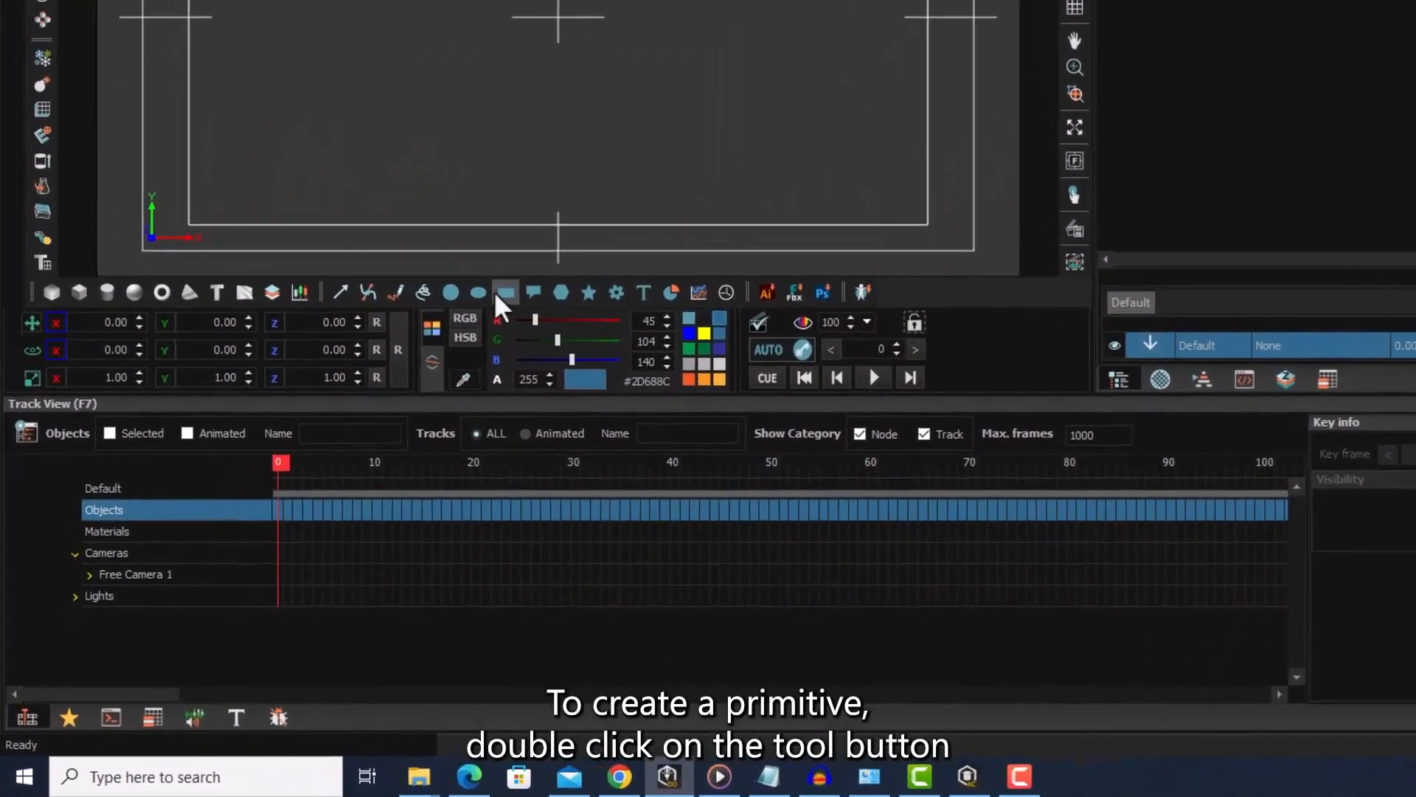
Step: Create a rectangle primitive at the scene centre and try drawing an ellipse beside it
double_click(505, 292)
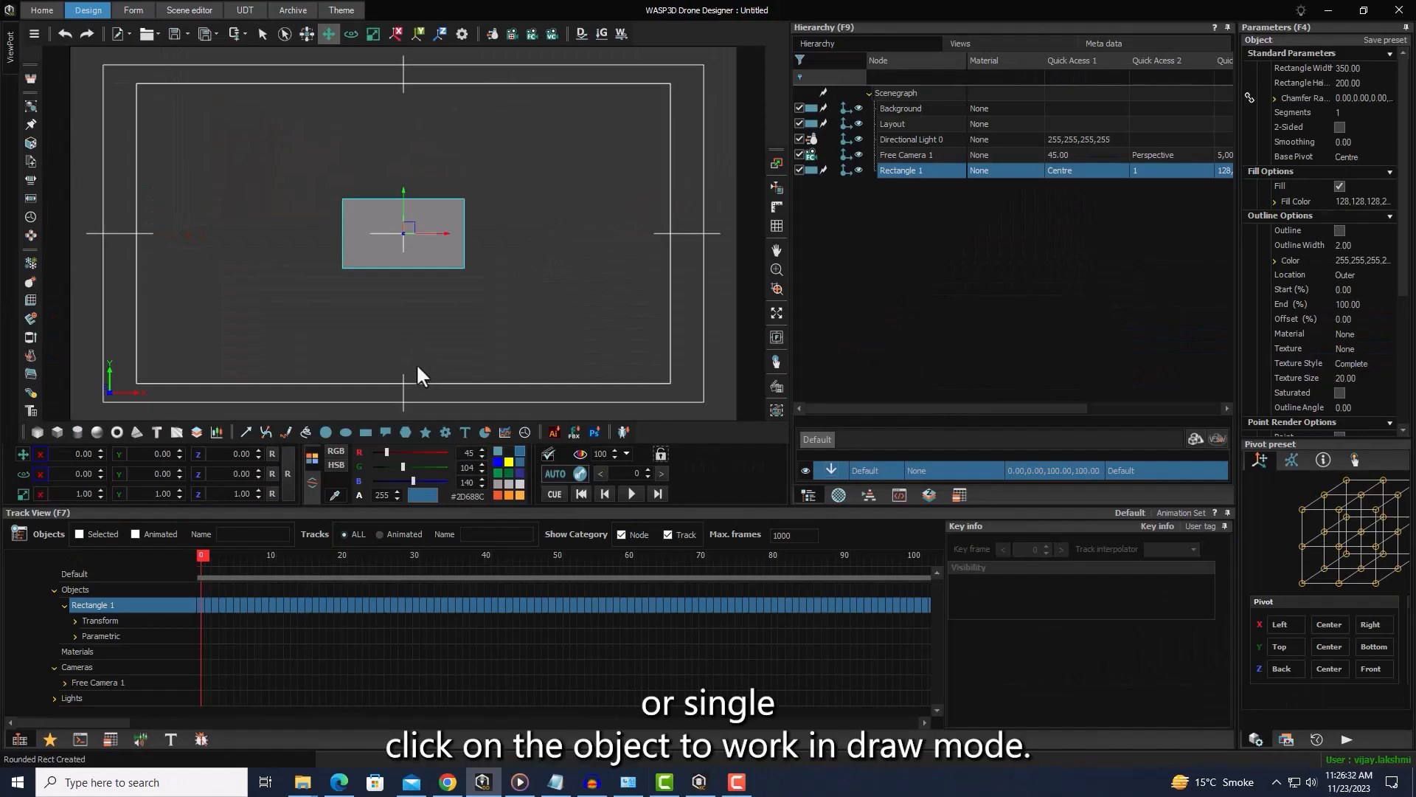
click(345, 431)
drag(543, 214, 573, 303)
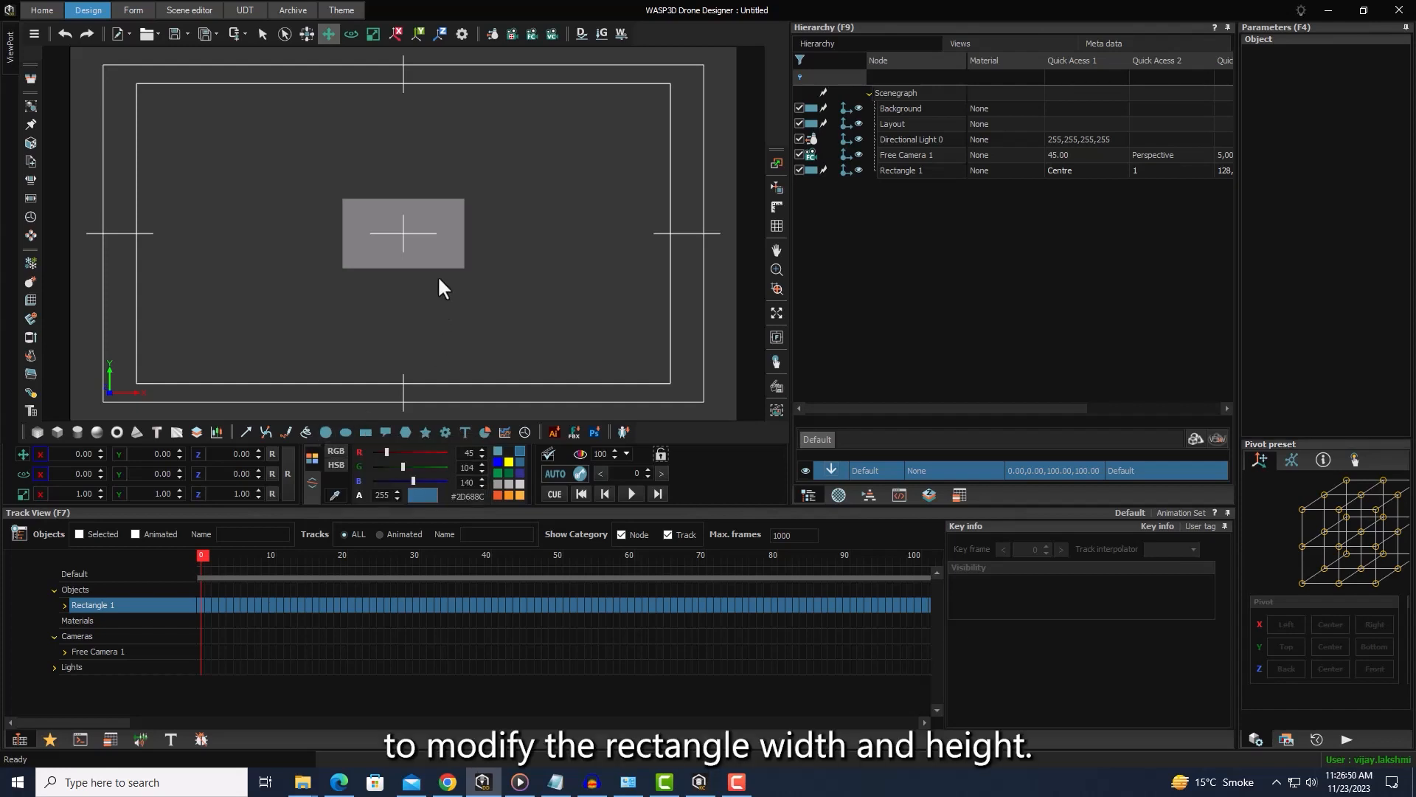
Step: Set the rectangle's width to 520 and its height to 85
click(437, 256)
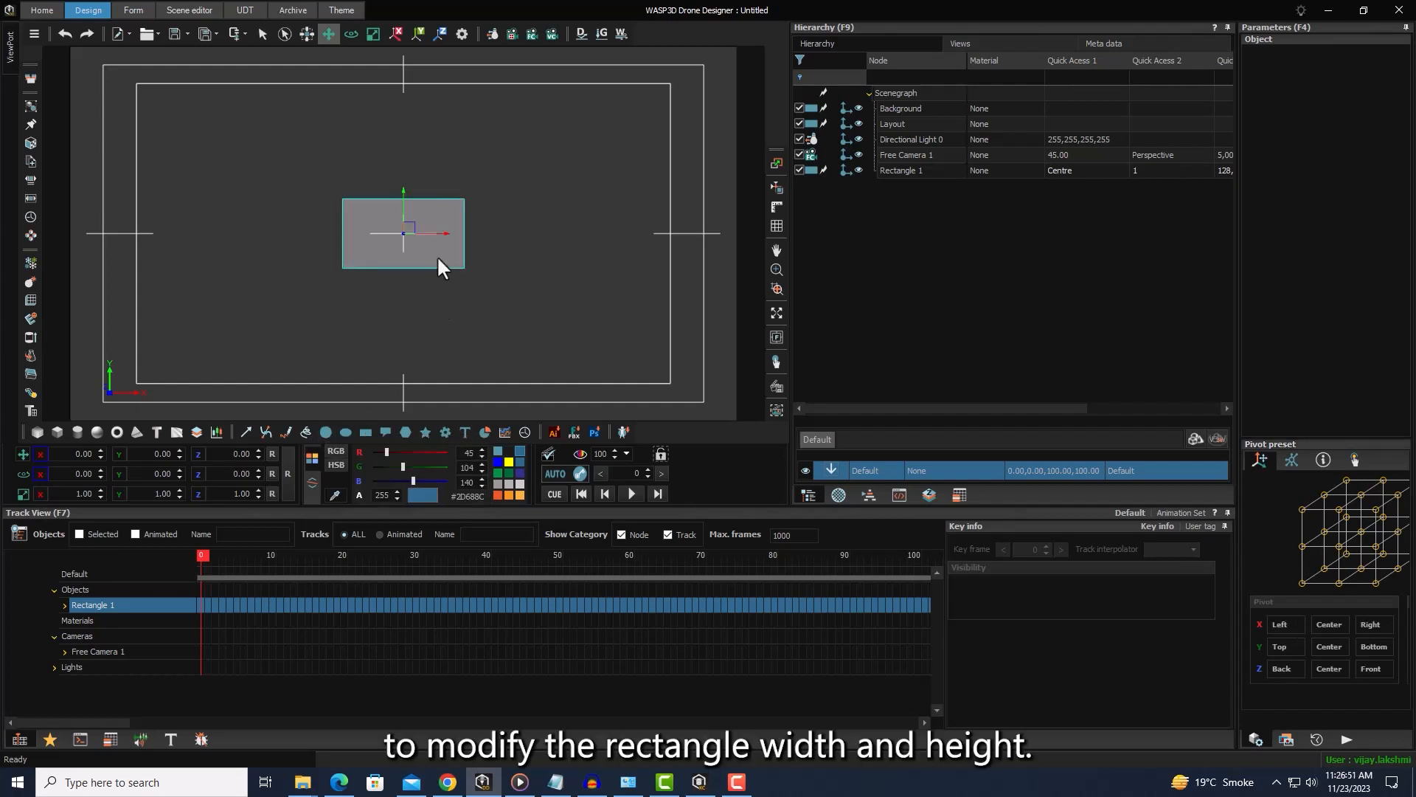
click(1381, 68)
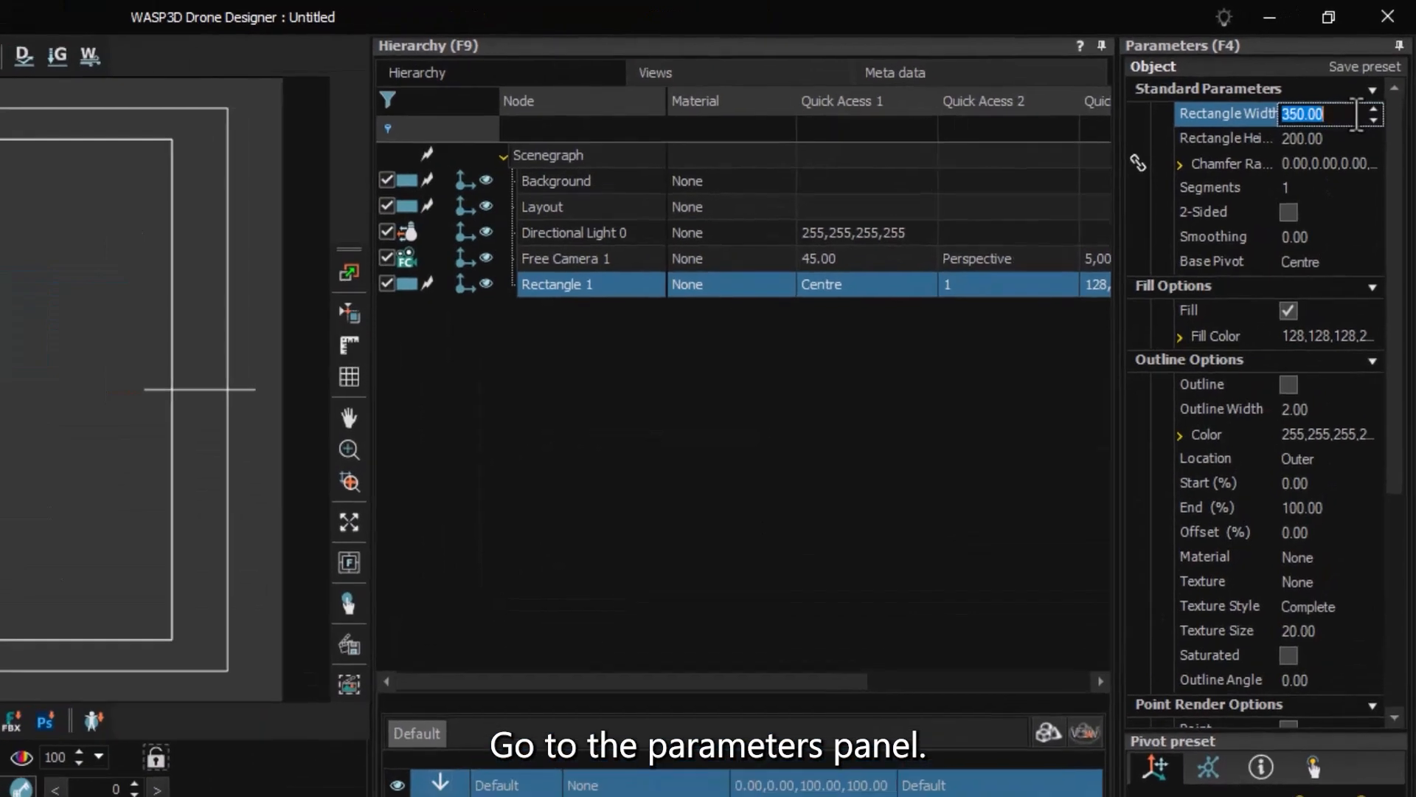
text(51)
key(BackSpace)
text(20)
click(1329, 151)
text(85)
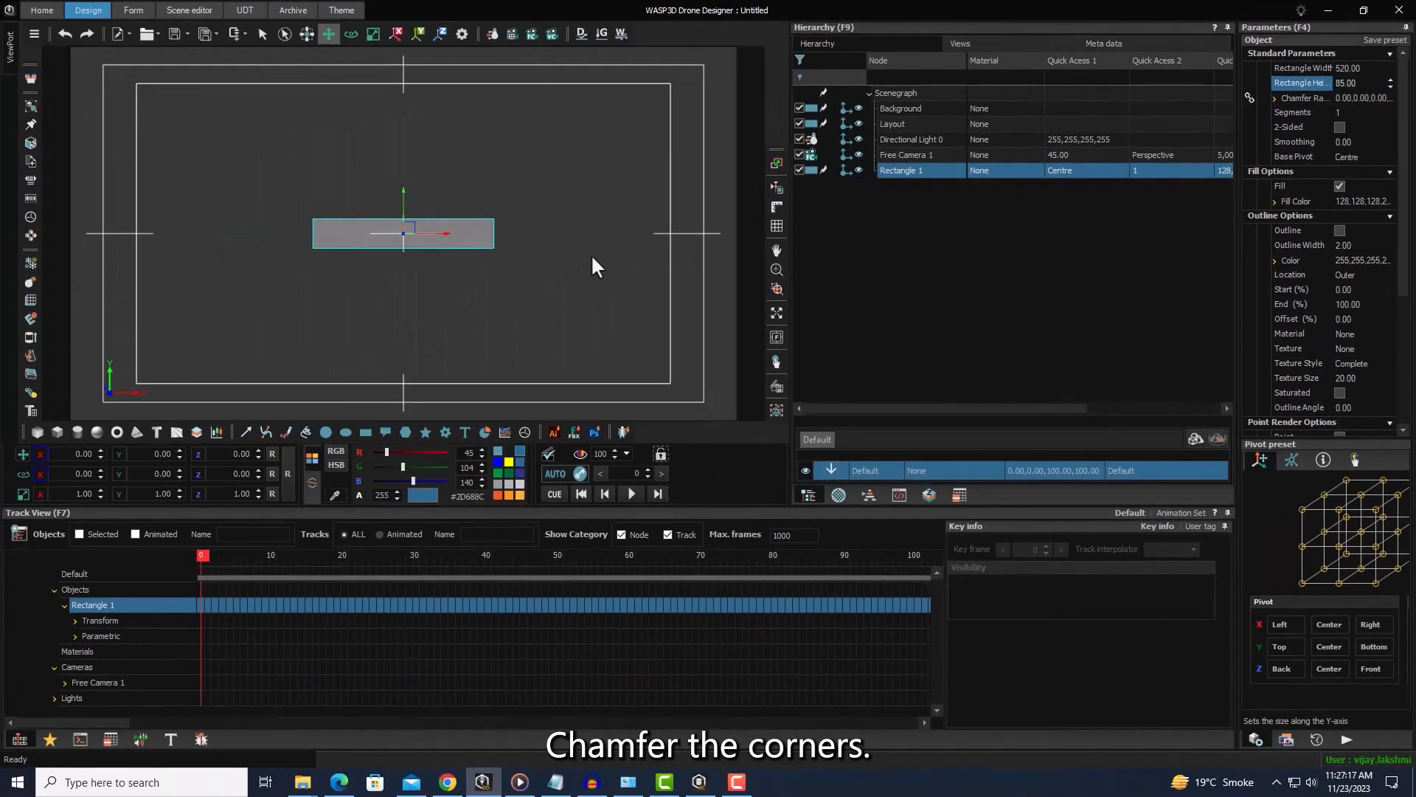
Step: Unlink the chamfer radii of the rectangle's corners and set the top-right and bottom-left chamfers to 85
click(1275, 98)
click(1250, 157)
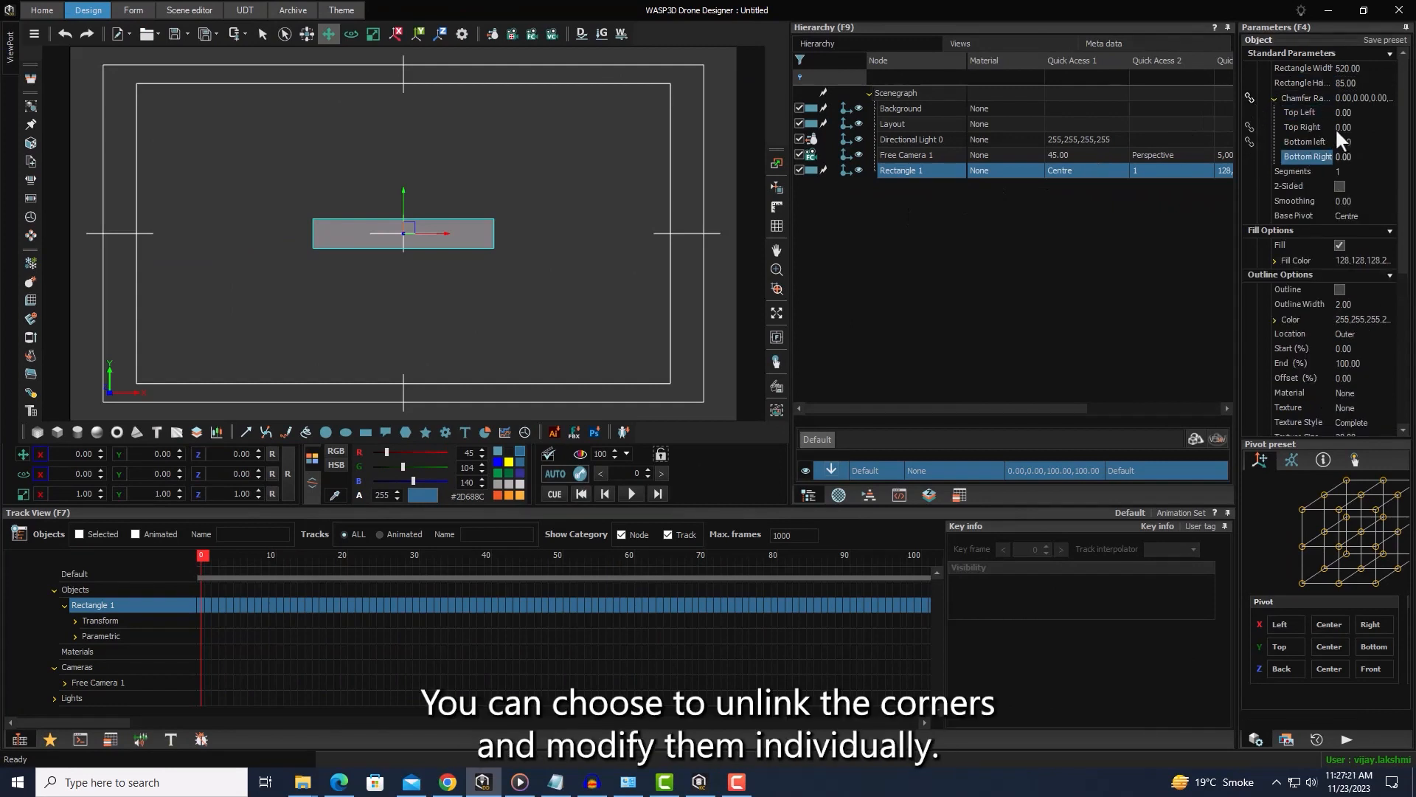
click(1344, 127)
text(85)
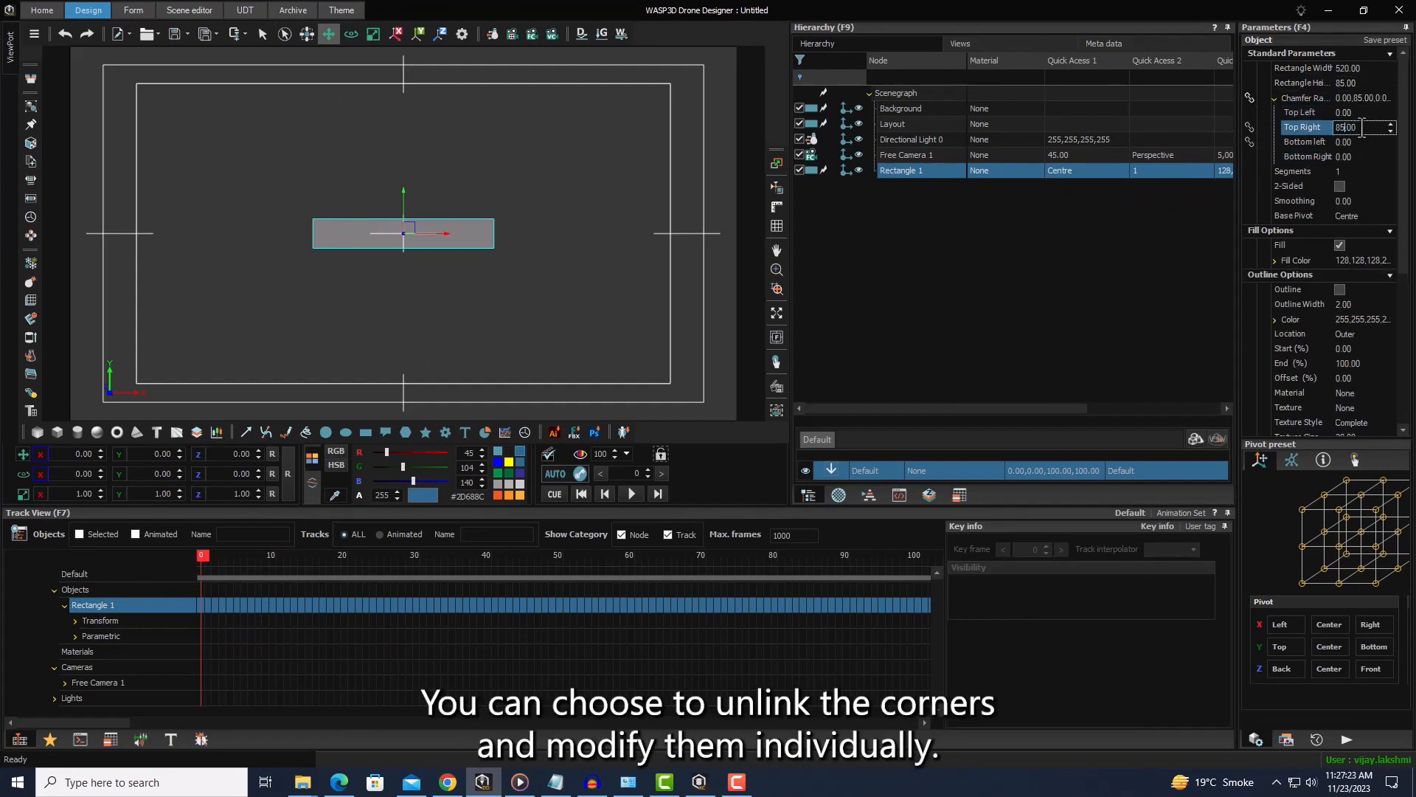
key(Return)
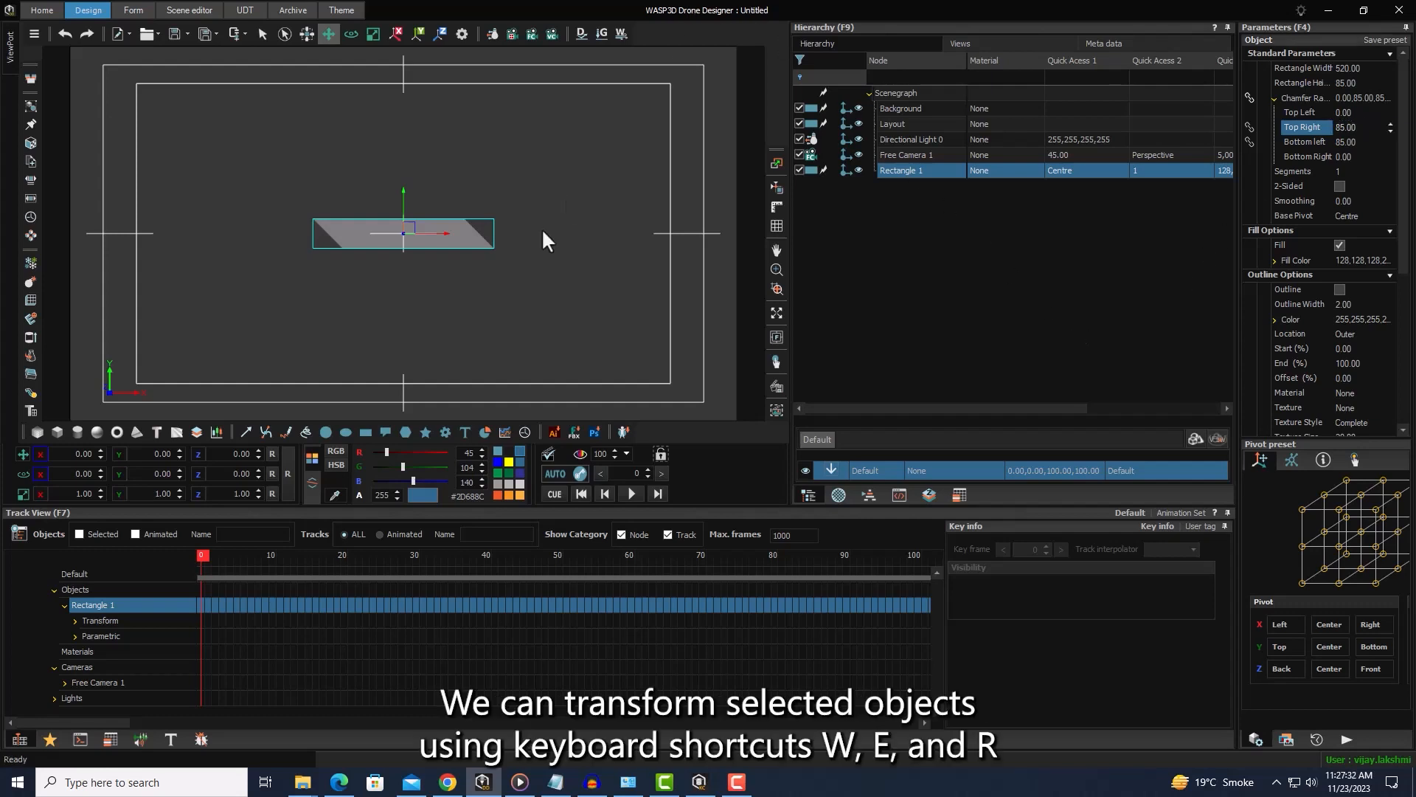
Step: Cycle the rectangle's transform mode through rotation and scaling, returning to translation
key(e)
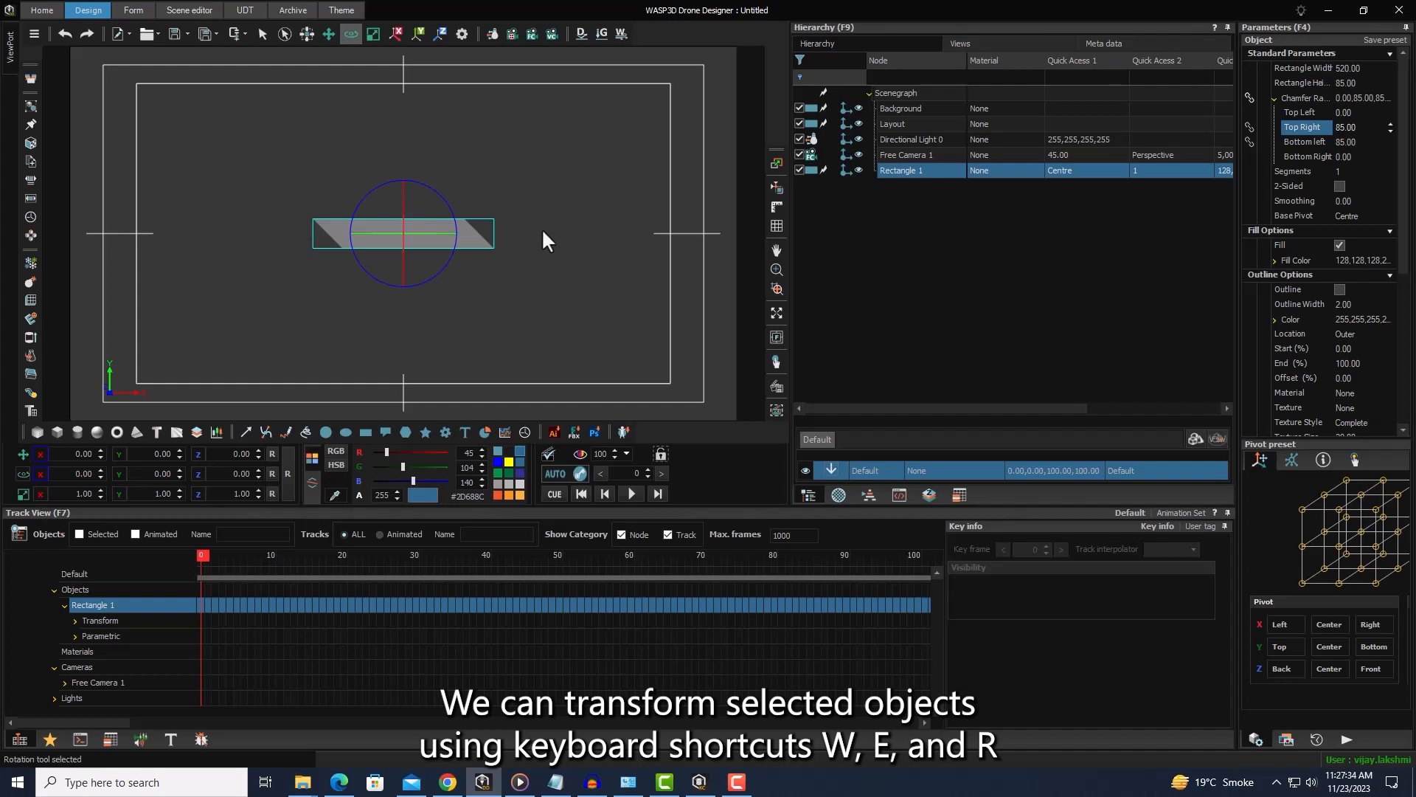
key(r)
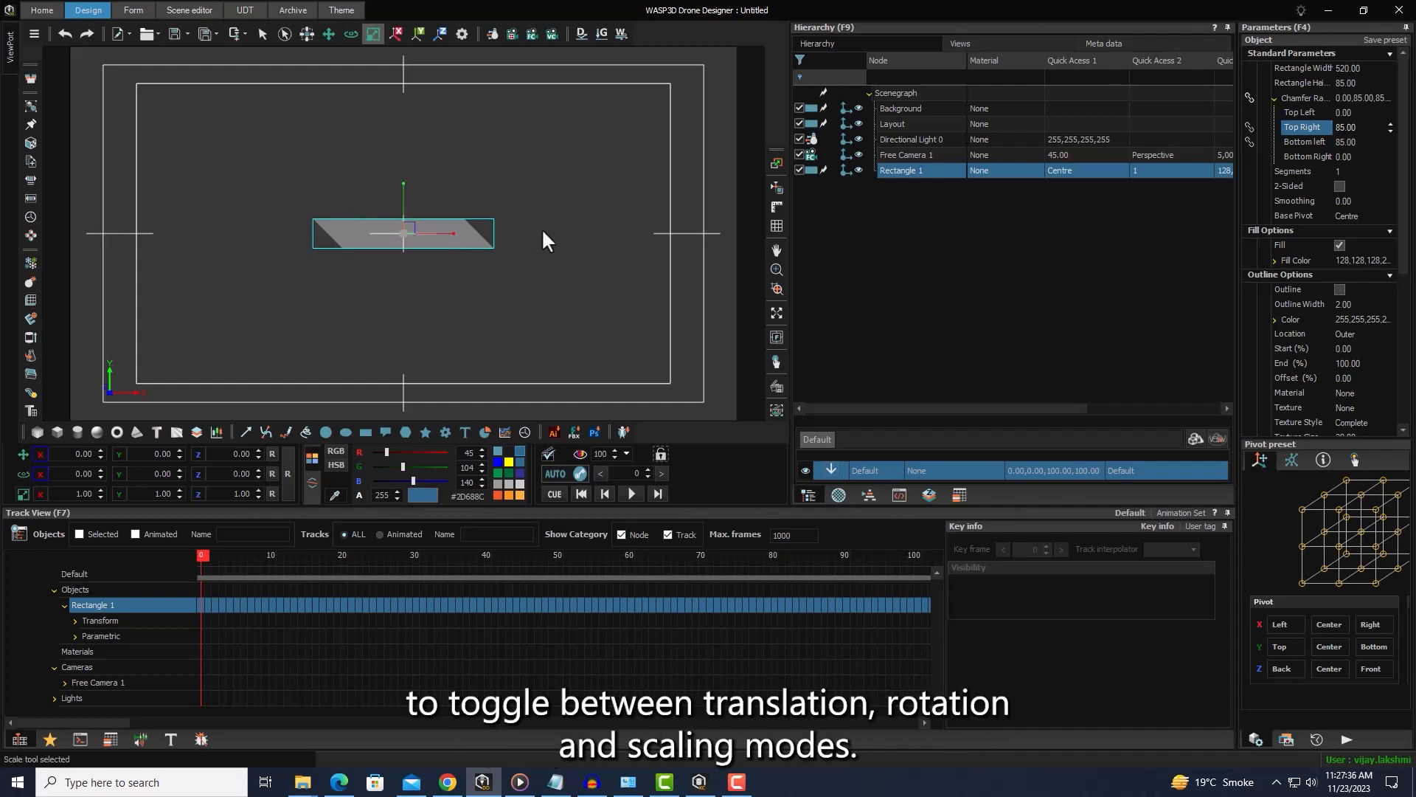
key(w)
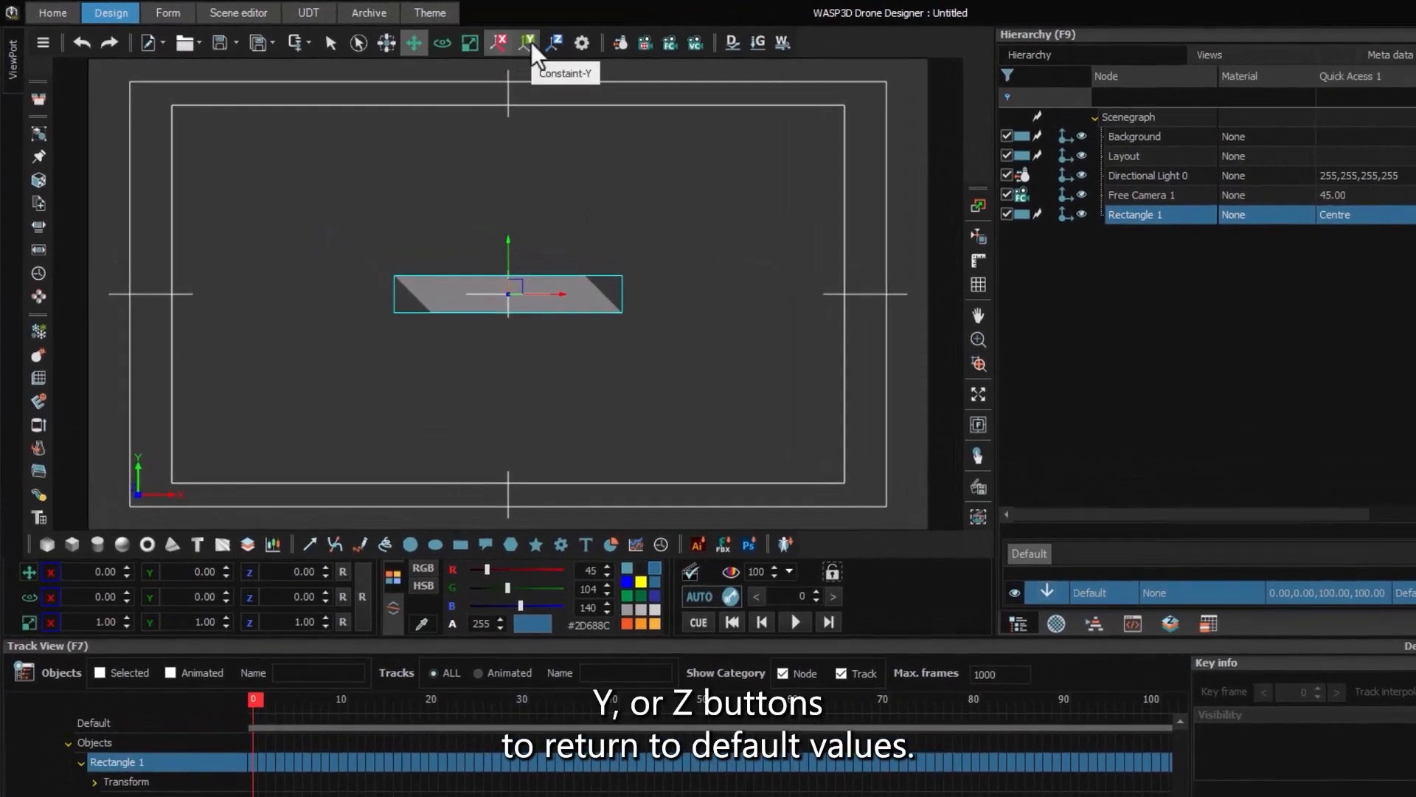
Step: Shift the rectangle along X as a trial, reset it, and position it at X -400, Y -330
drag(582, 299, 416, 177)
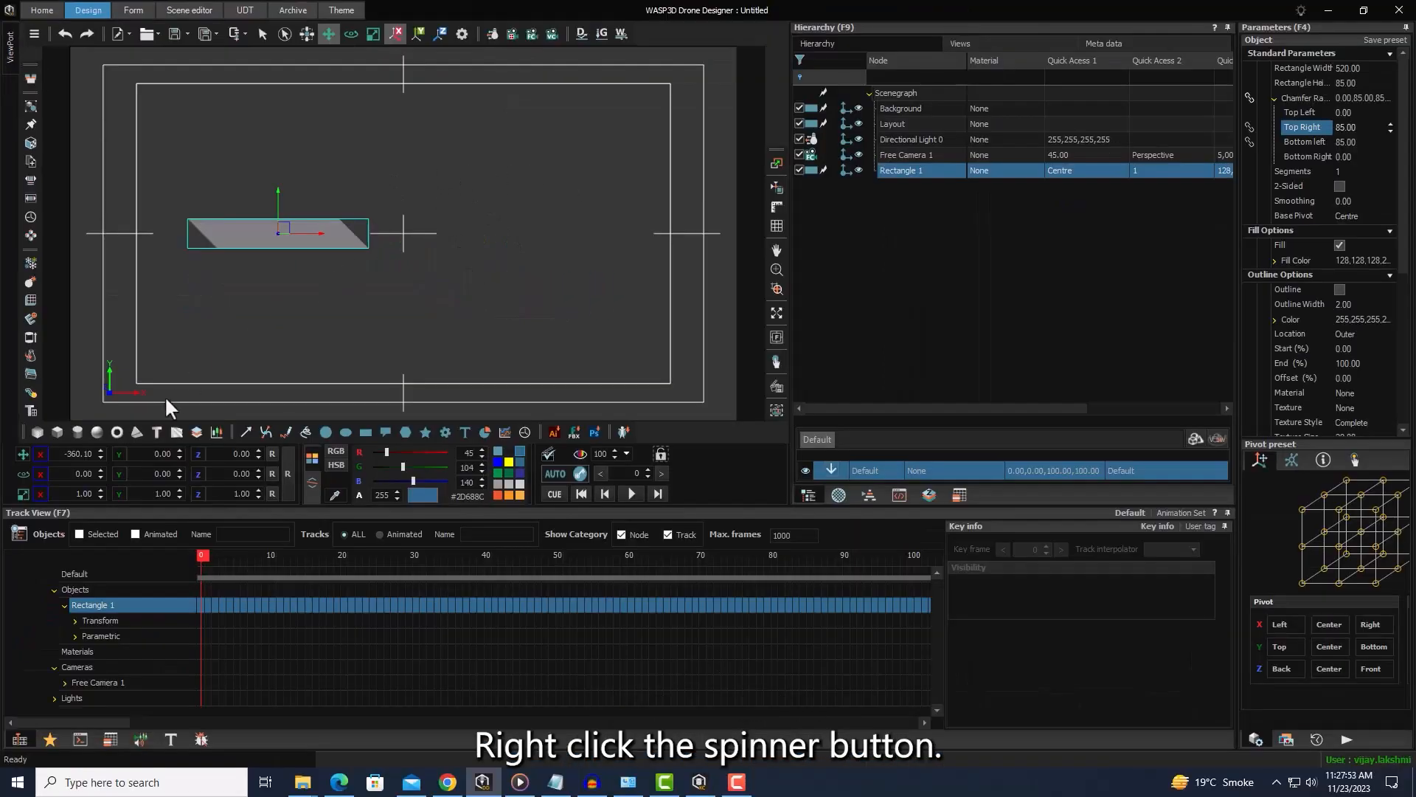
right_click(101, 453)
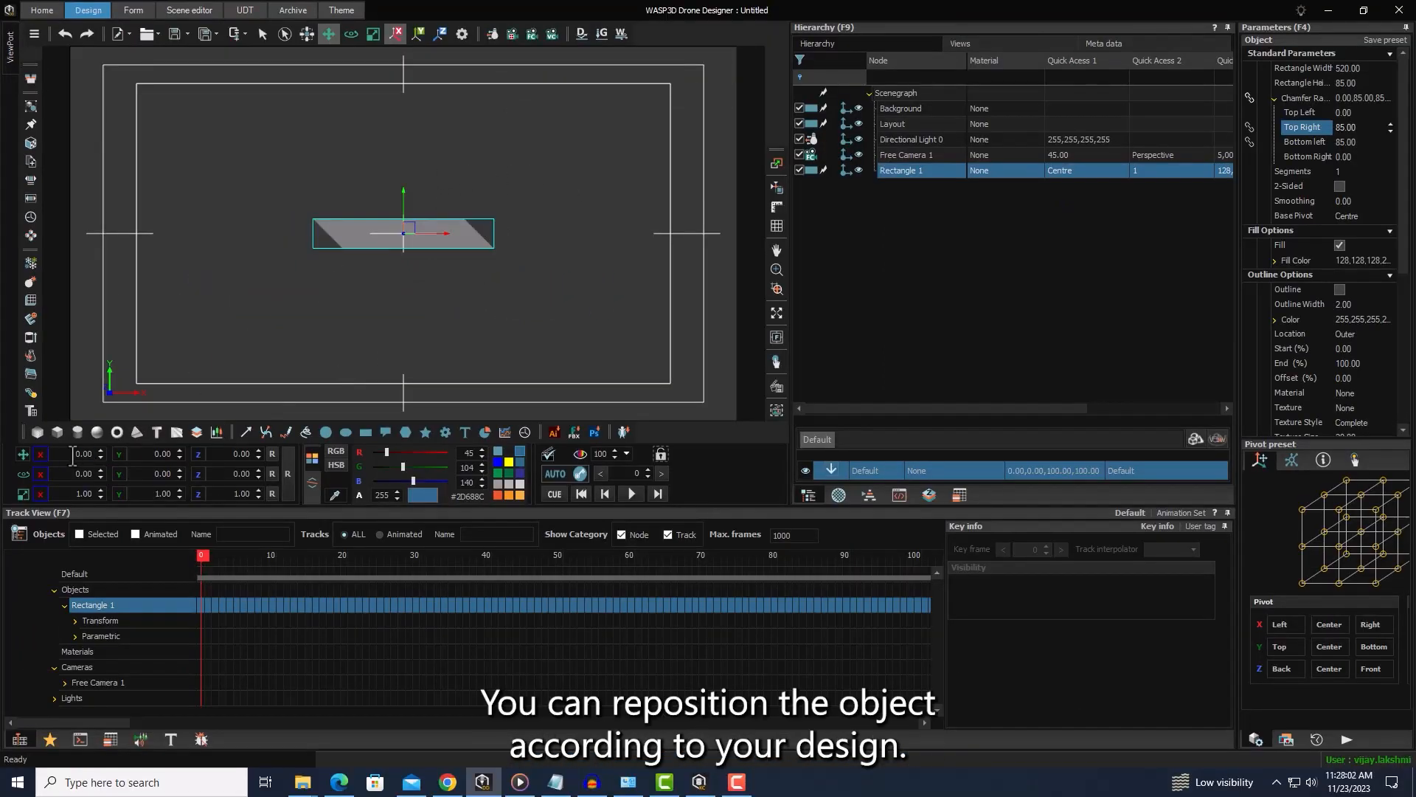
drag(98, 455, 80, 454)
drag(140, 455, 104, 455)
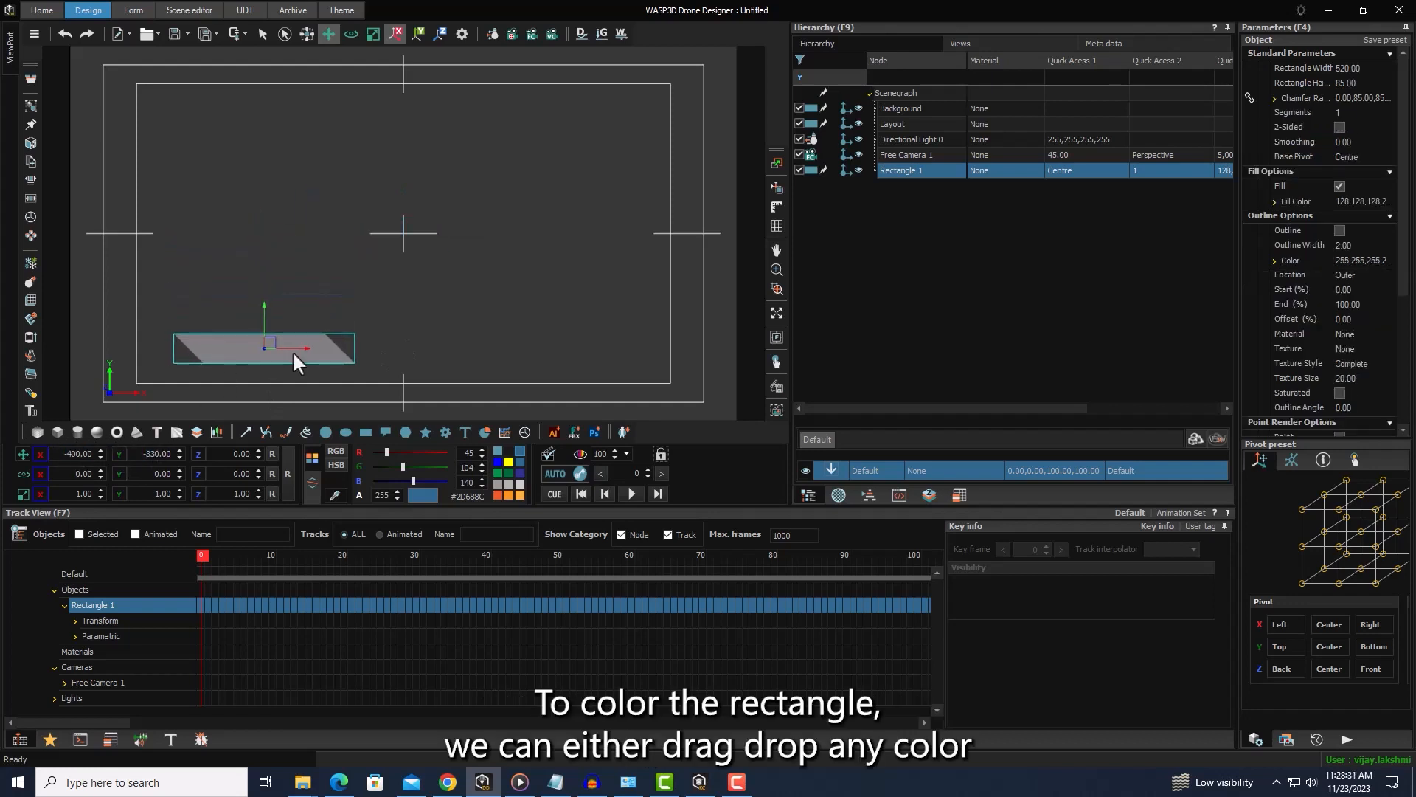
Step: Apply the dark blue #2E3192 swatch to the rectangle, and replace its fill colour with black (000000)
drag(520, 472, 312, 358)
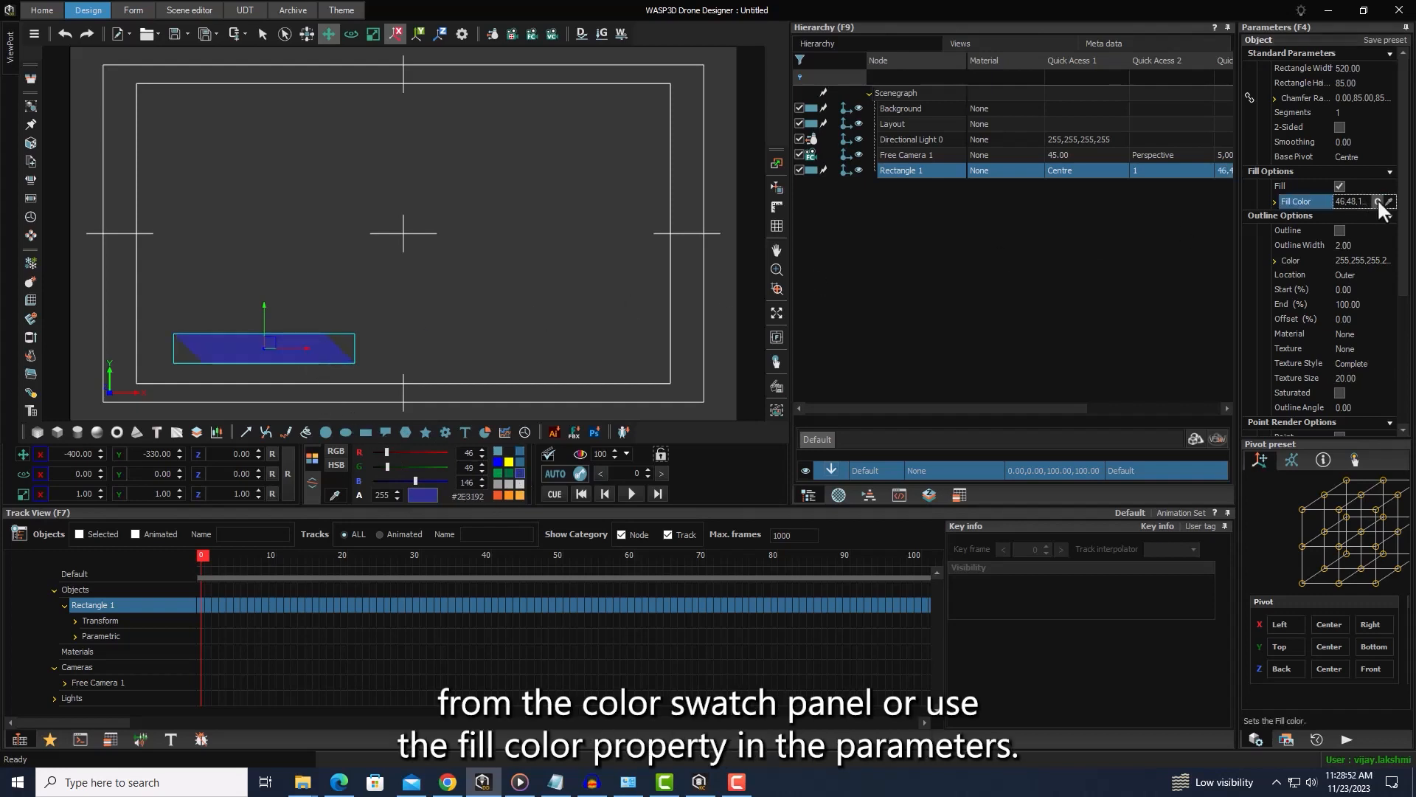
click(1378, 197)
drag(1214, 299, 1215, 369)
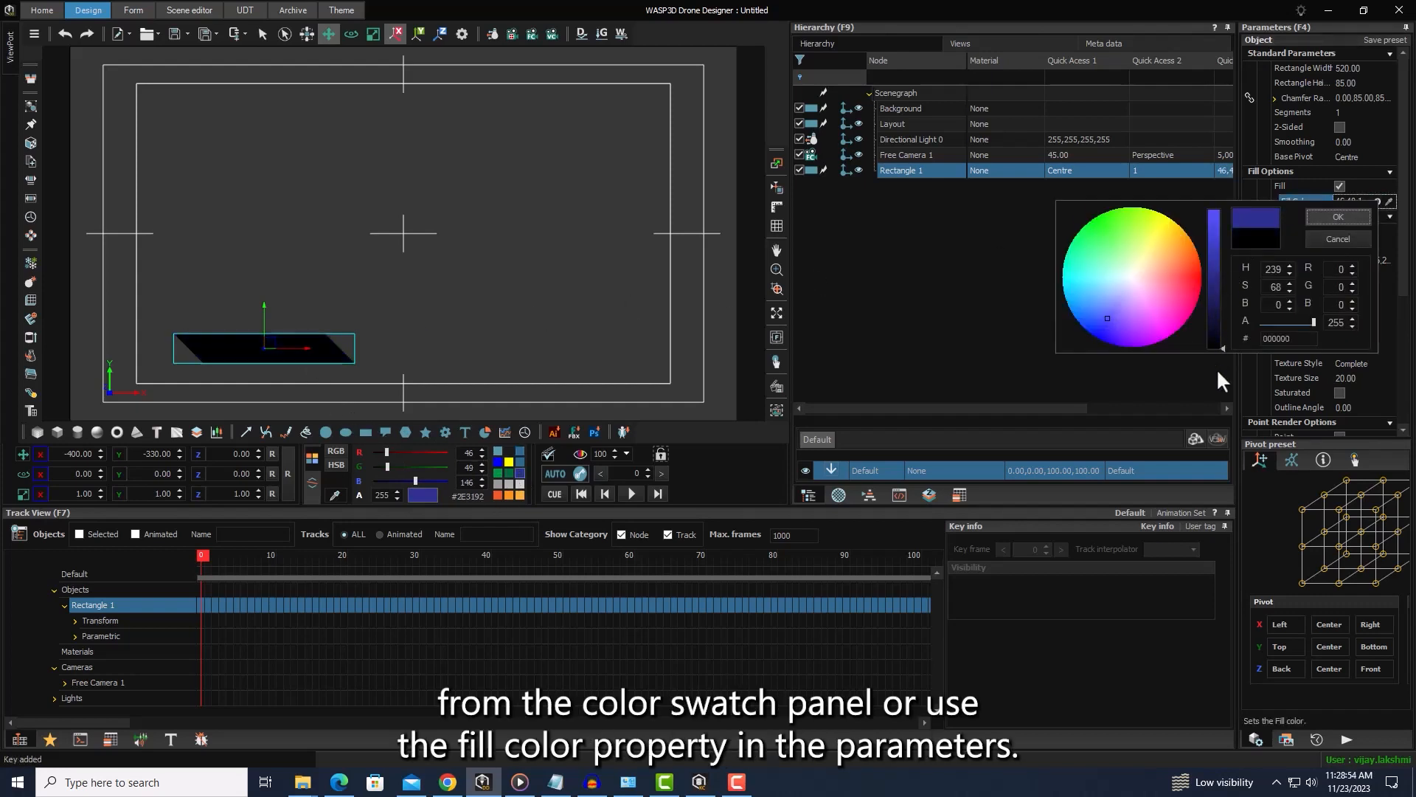
click(1336, 218)
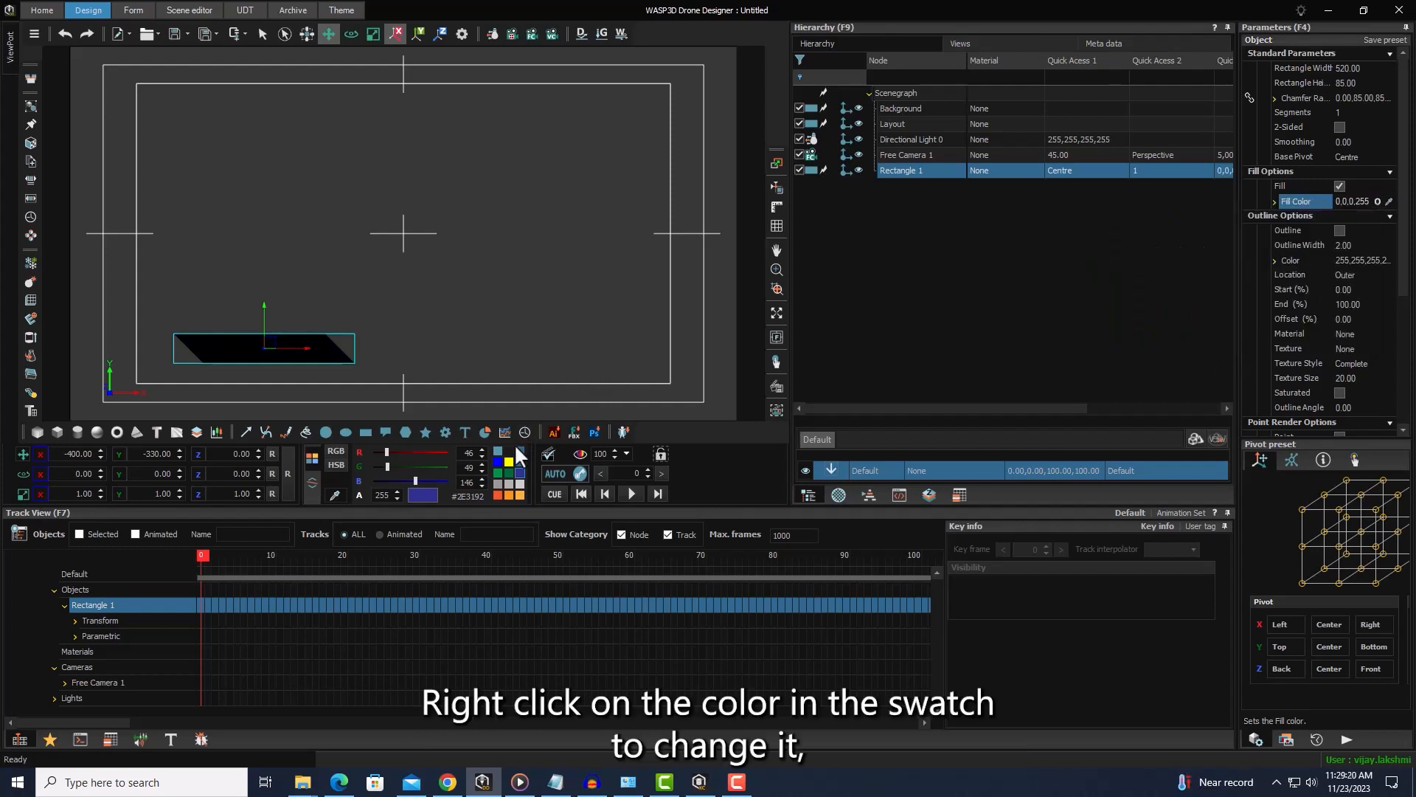
Step: Sample the grey viewport background colour #393939 with the eyedropper as the active colour
click(518, 450)
click(334, 495)
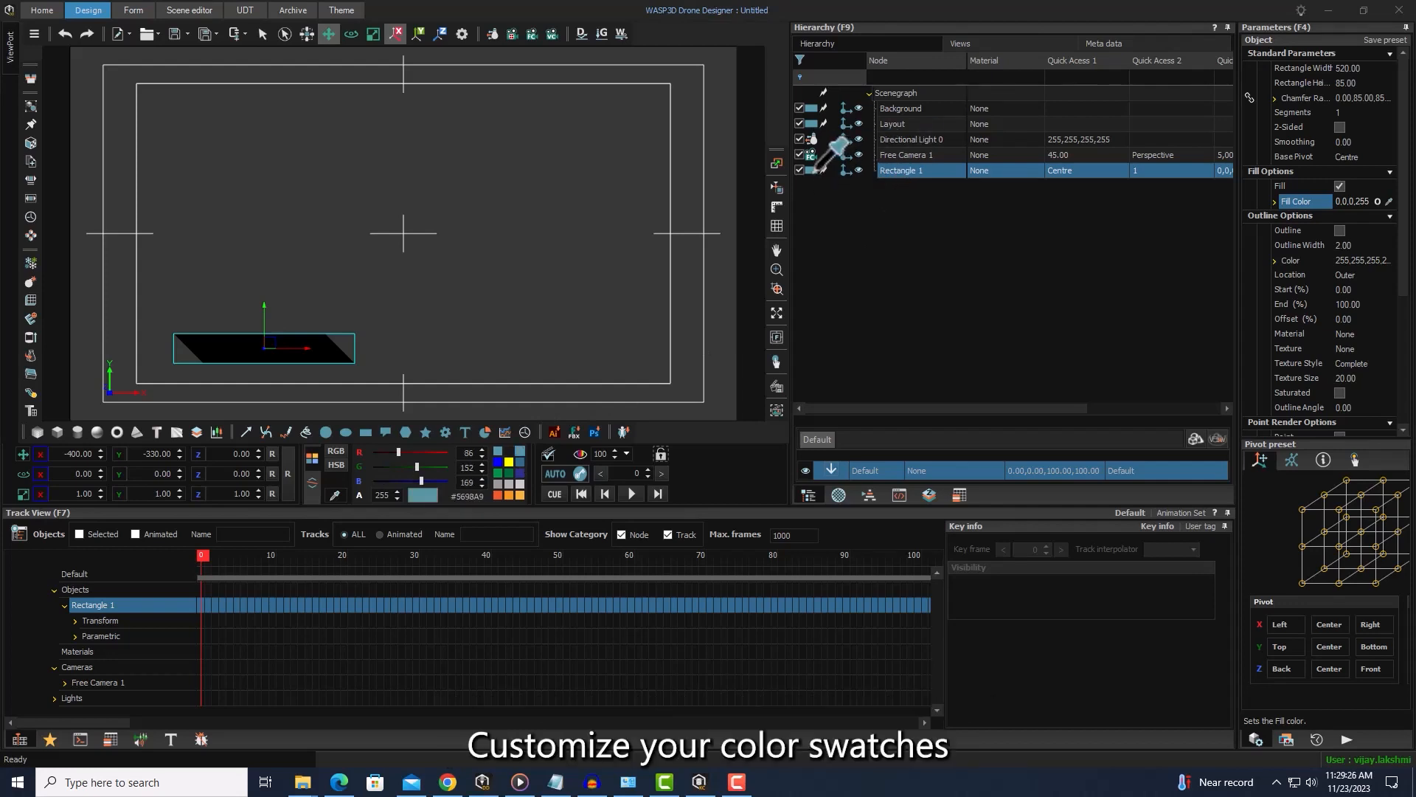
click(523, 328)
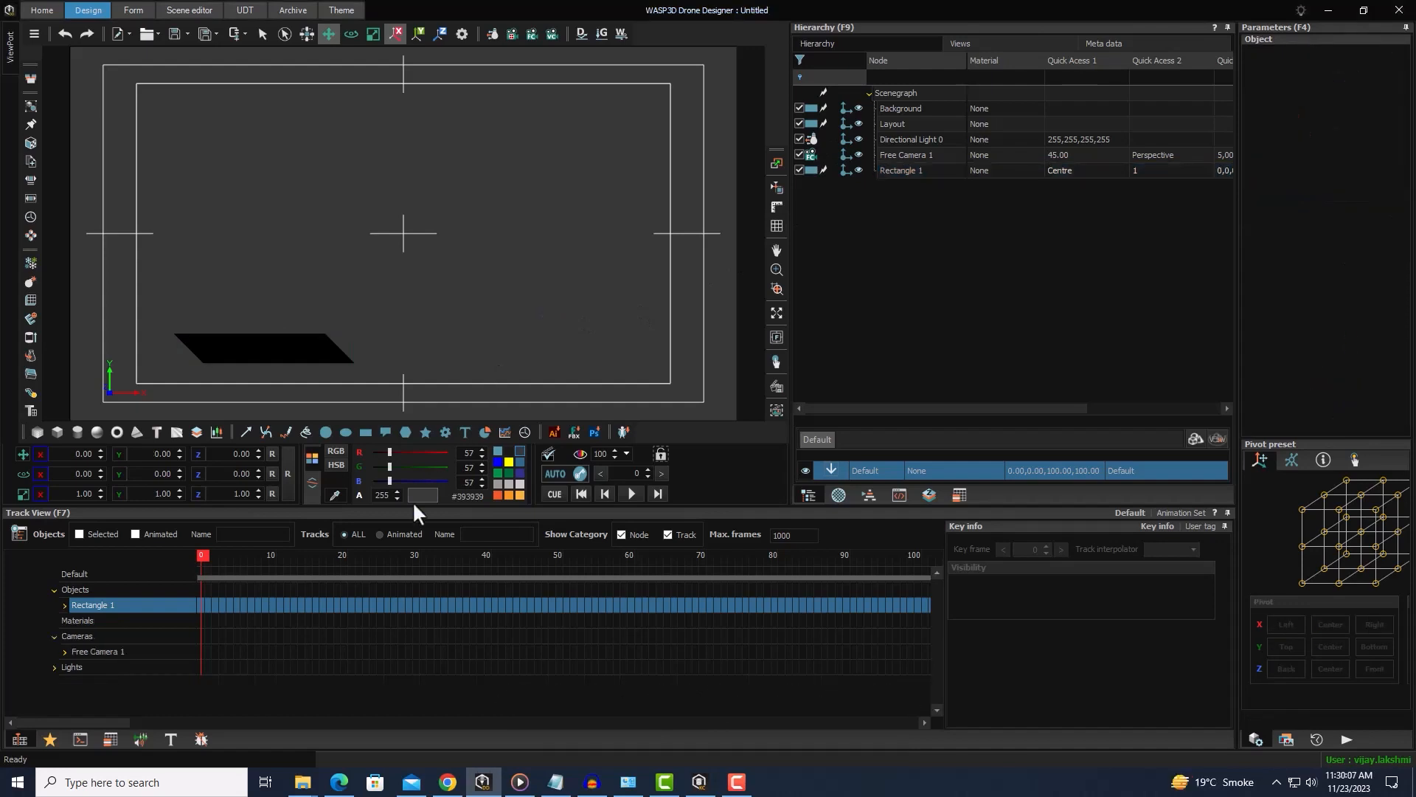
Step: Add a 3D text object and place it over the black rectangle at X -413, Y -348
double_click(151, 433)
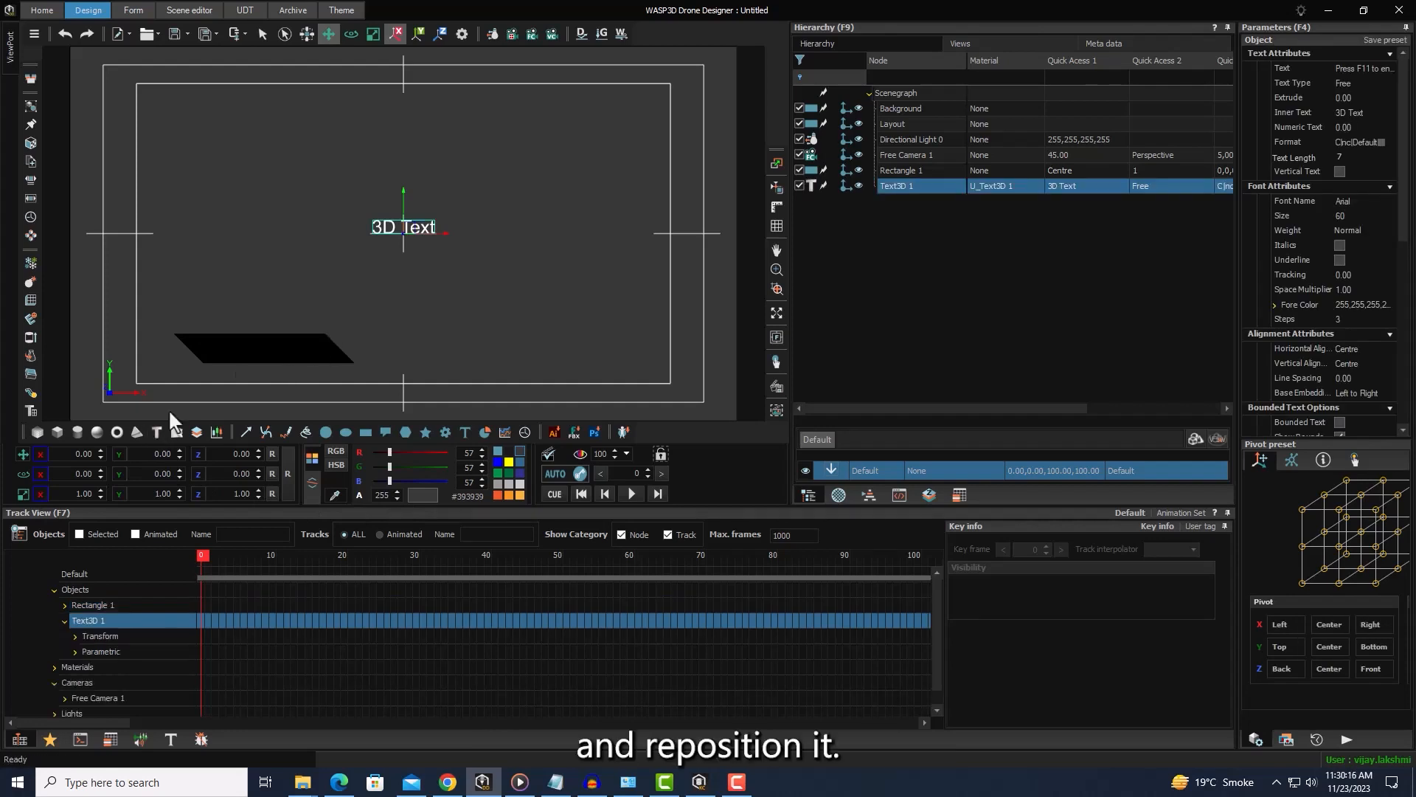
drag(65, 455, 46, 457)
drag(142, 458, 87, 462)
drag(85, 456, 141, 455)
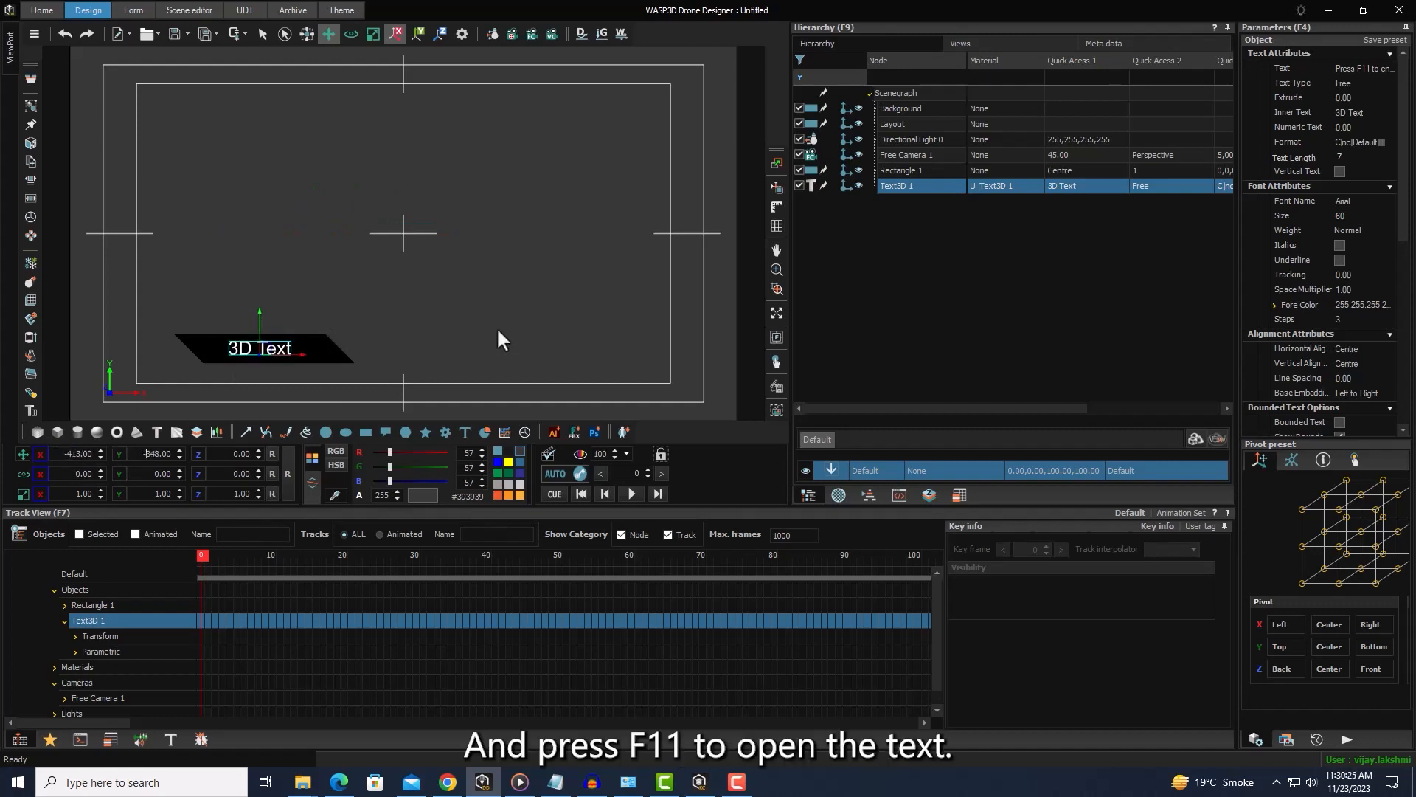
Step: Replace the 3D text's content with NAME TEXT in a Barlow font, giving the word TEXT a heavier weight
key(F11)
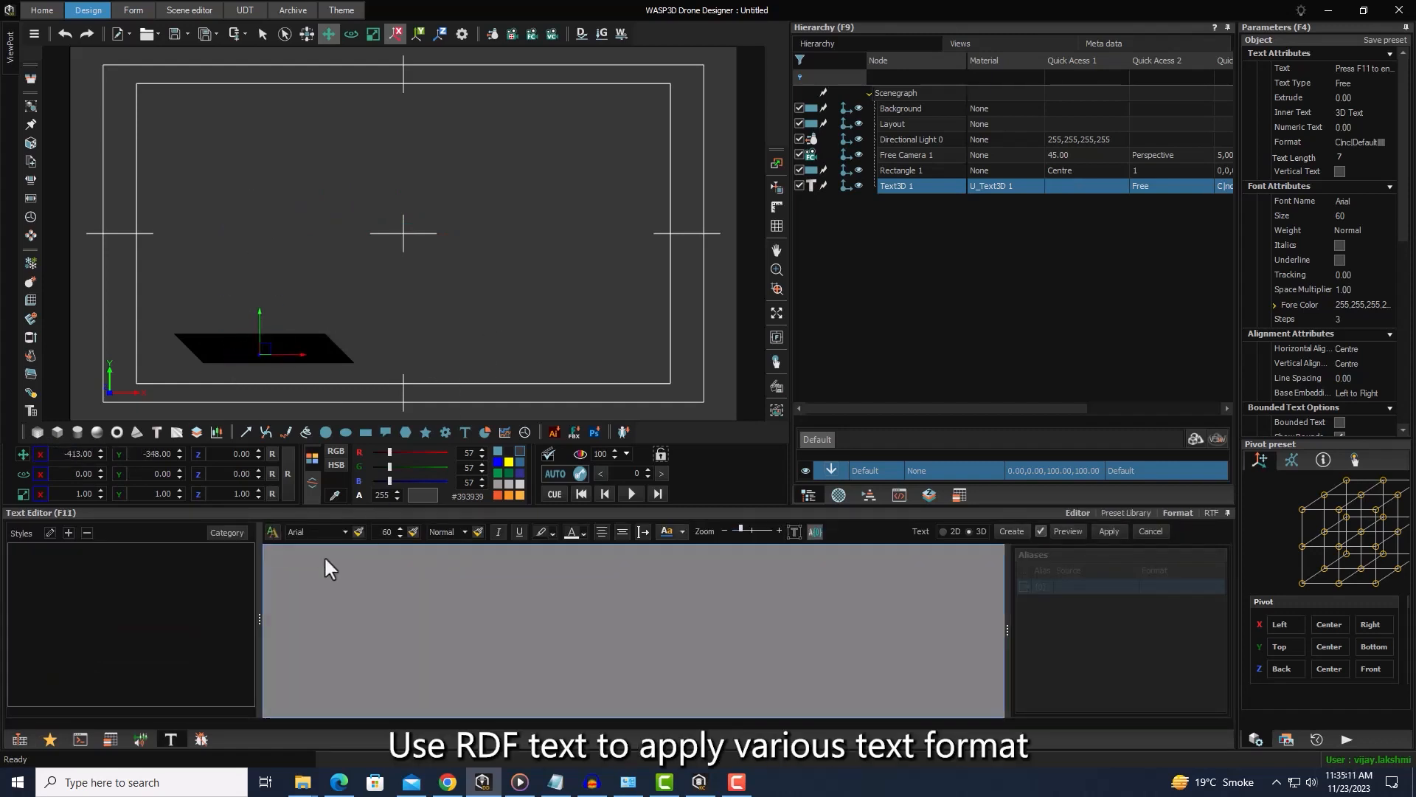
text(NAME TEXT)
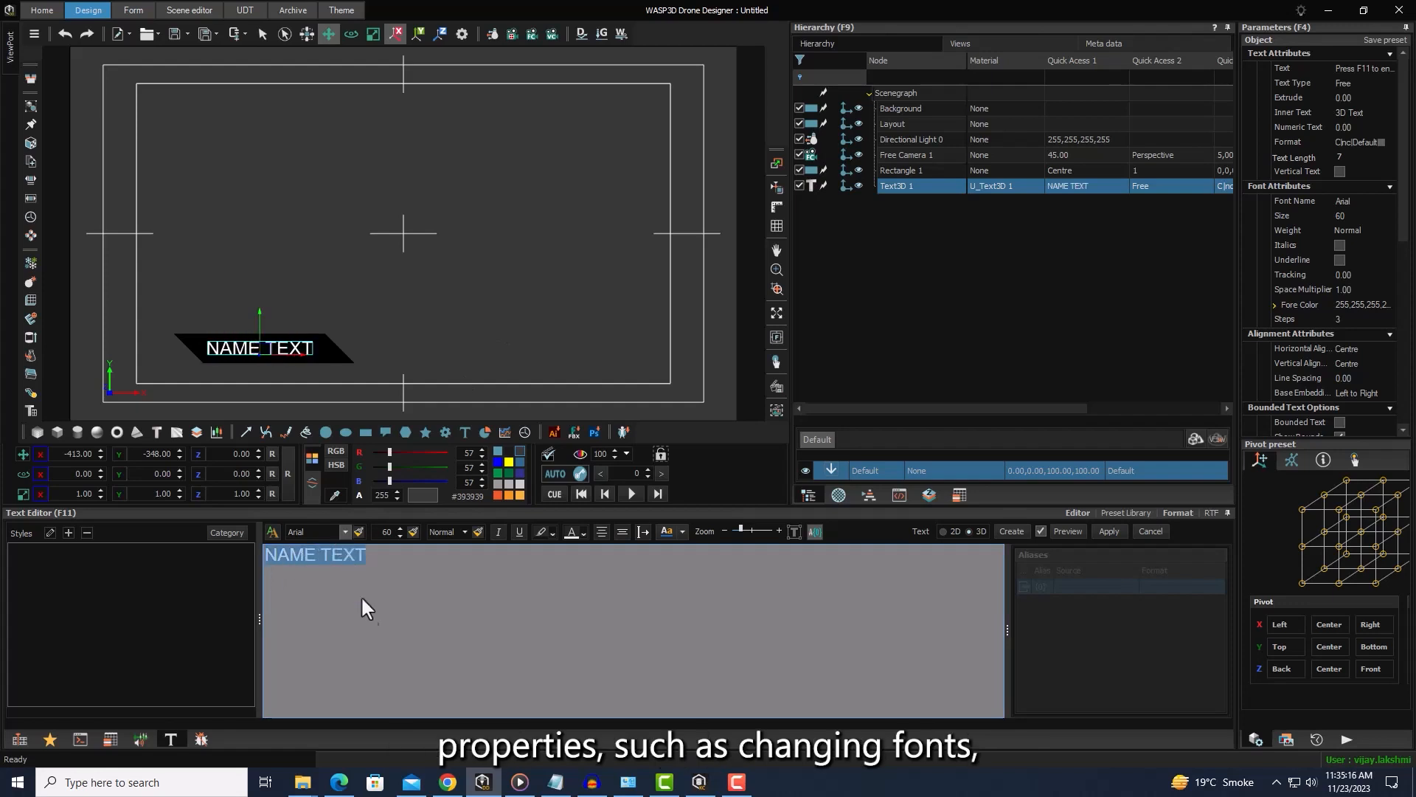
click(344, 531)
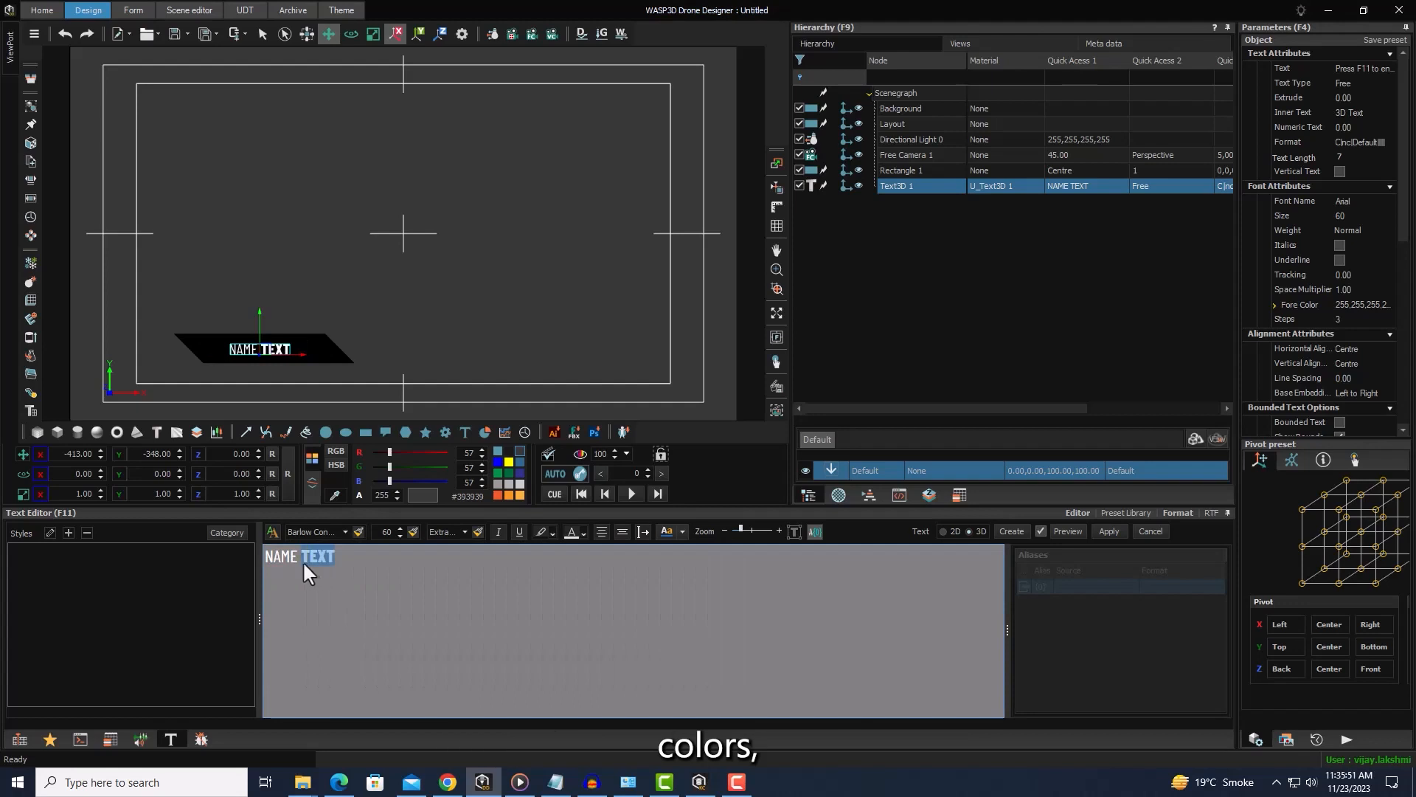
Step: Colour the word TEXT orange (#F7931E), set the whole text's size to 92, and apply the text changes
click(582, 533)
click(695, 555)
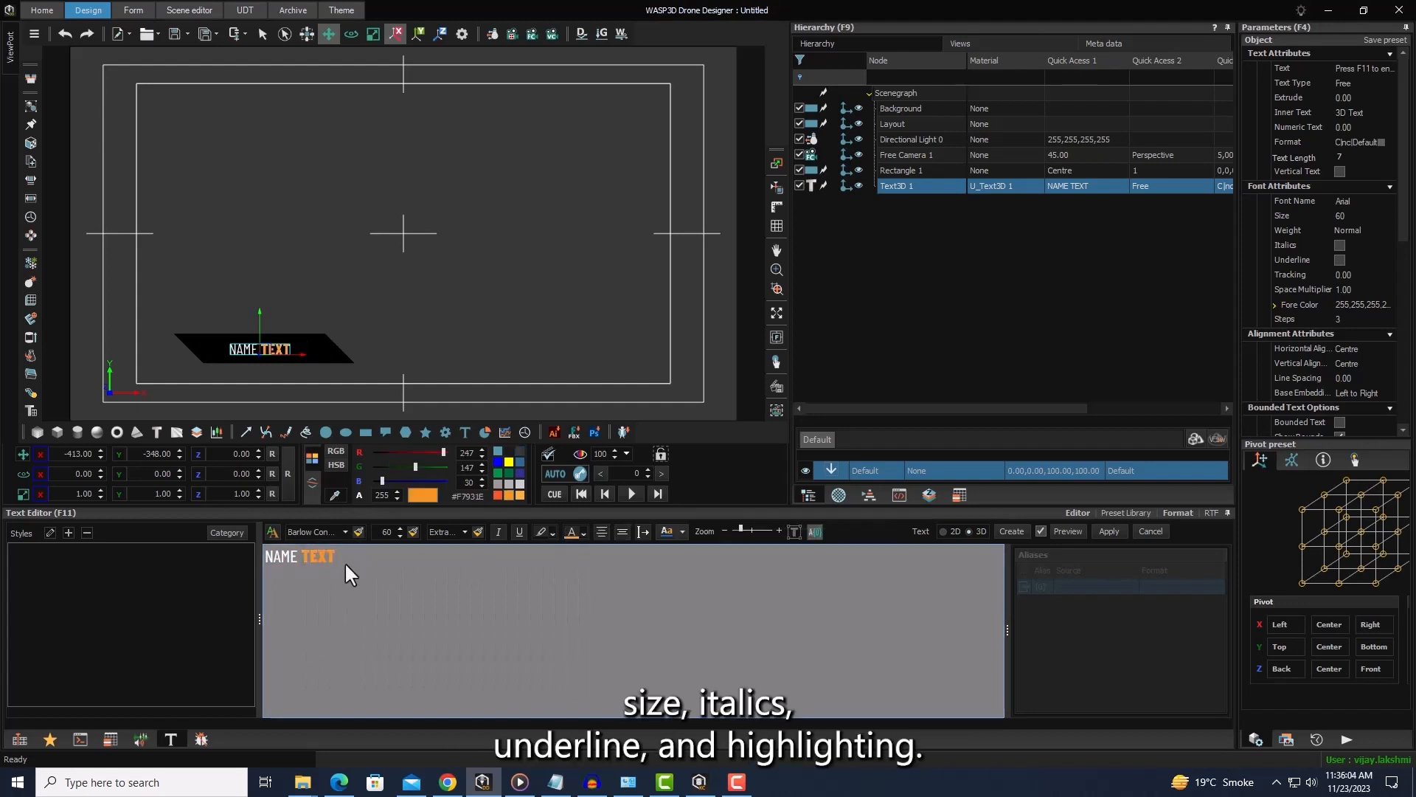
key(ctrl+a)
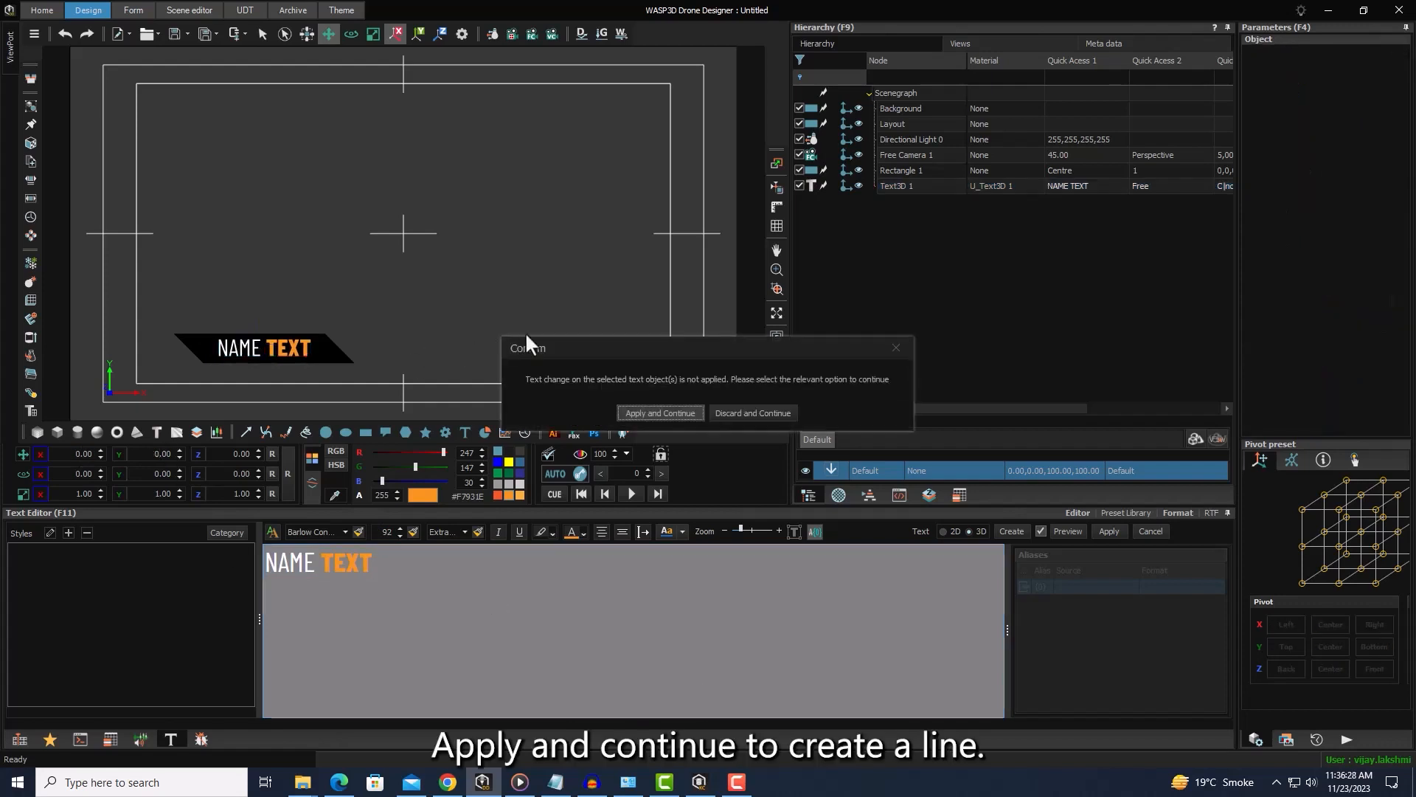
click(661, 411)
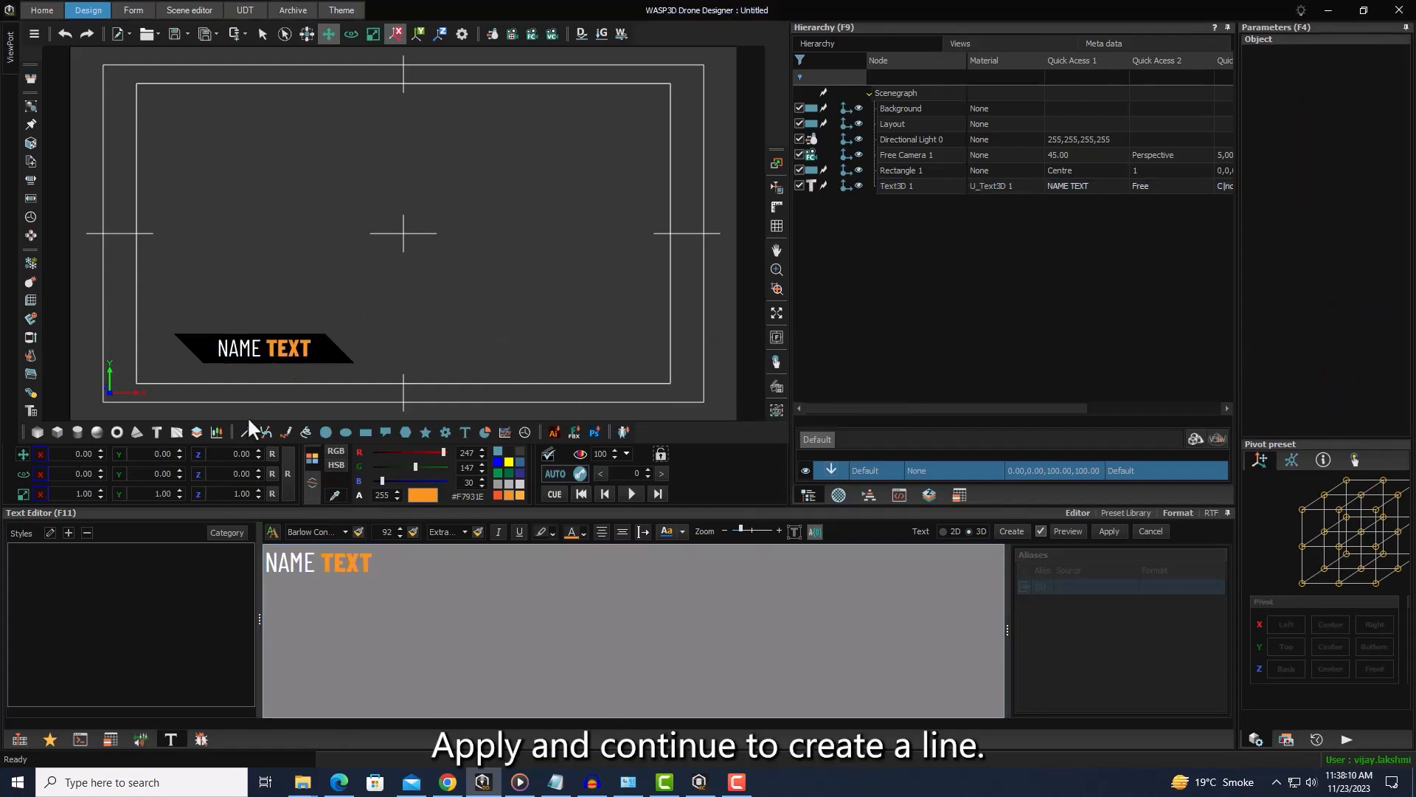
Step: Draw a diagonal line about 160 long beside the rectangle's slanted left edge and turn off its arrowhead
drag(161, 331, 203, 333)
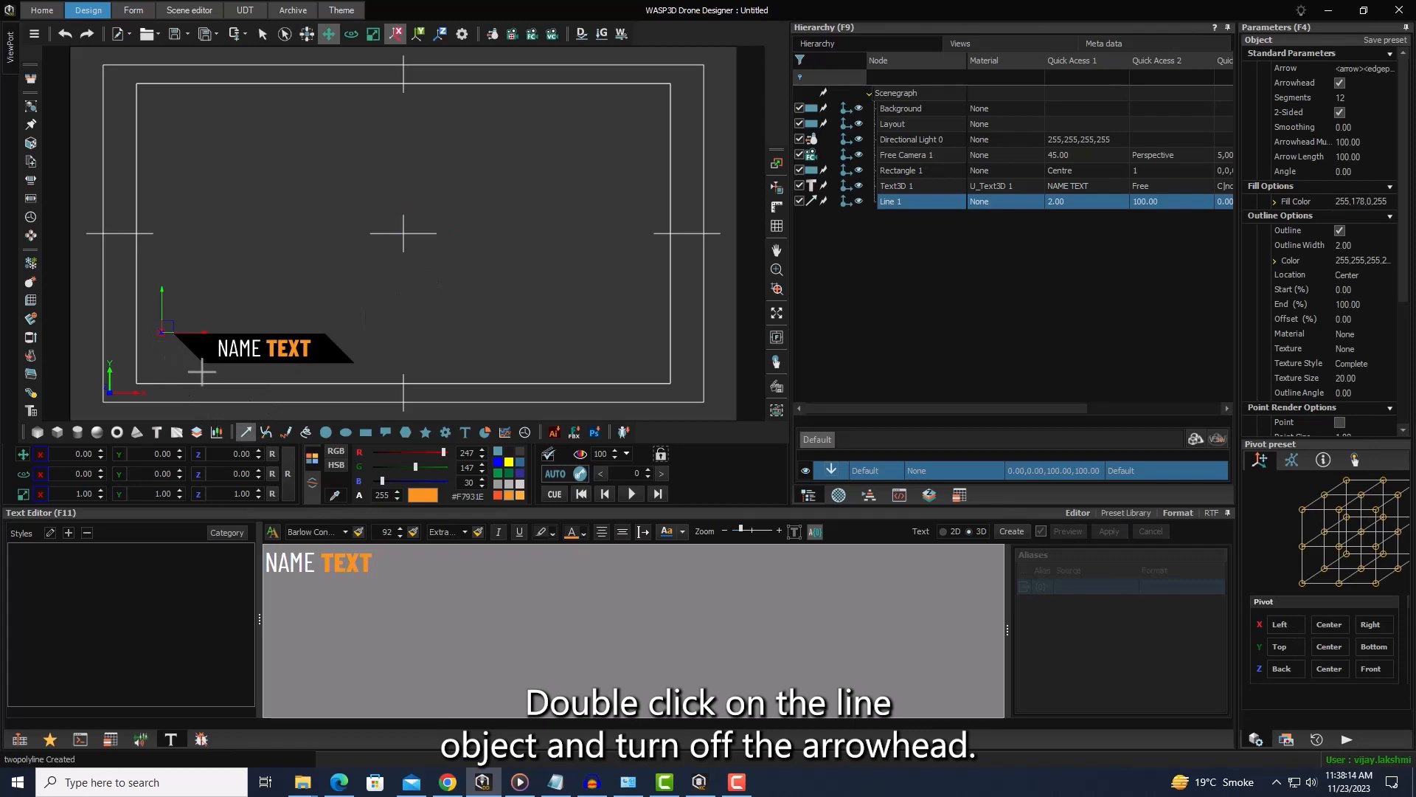
click(201, 371)
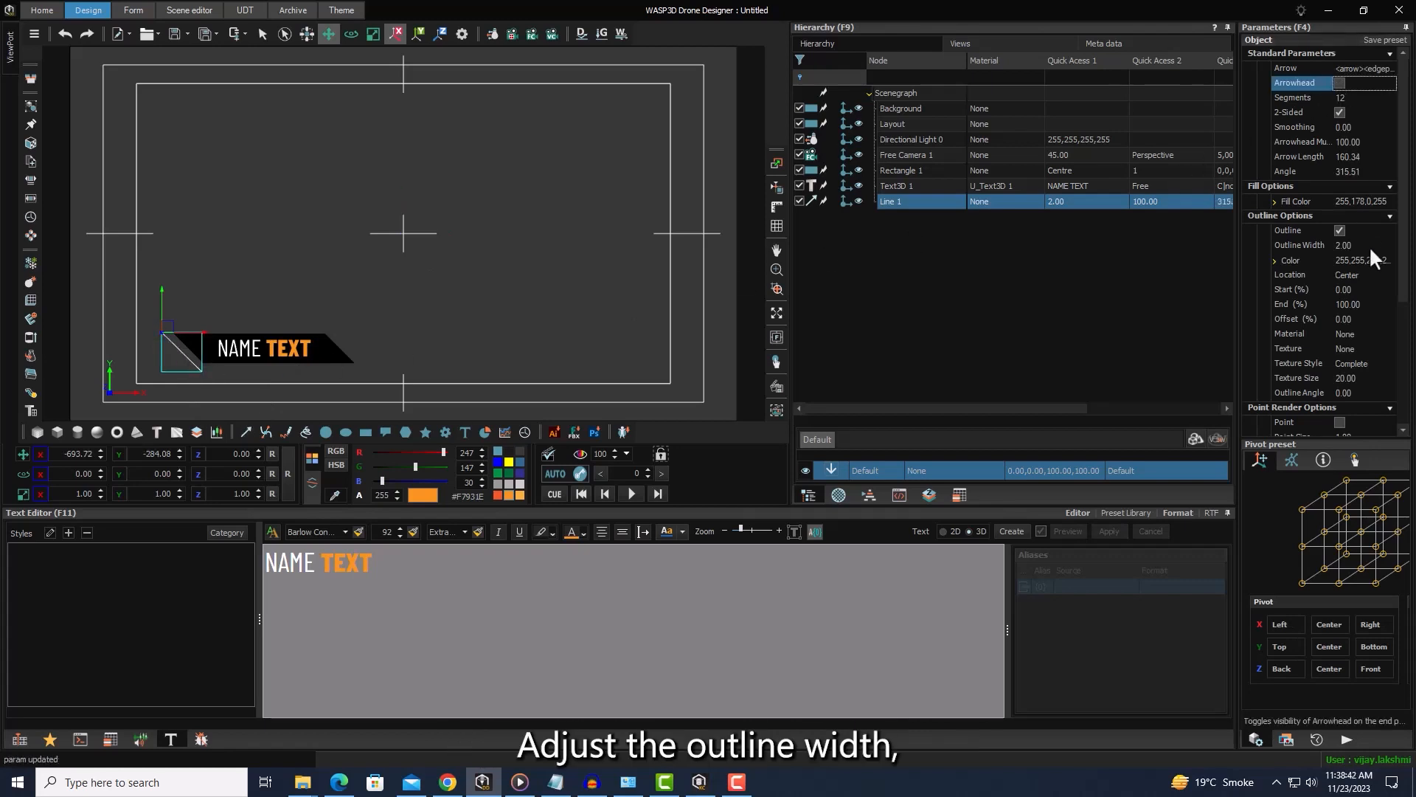
Step: Set the line's outline width to 5 and its position to X -690, Y -283
click(1360, 243)
text(5)
key(Return)
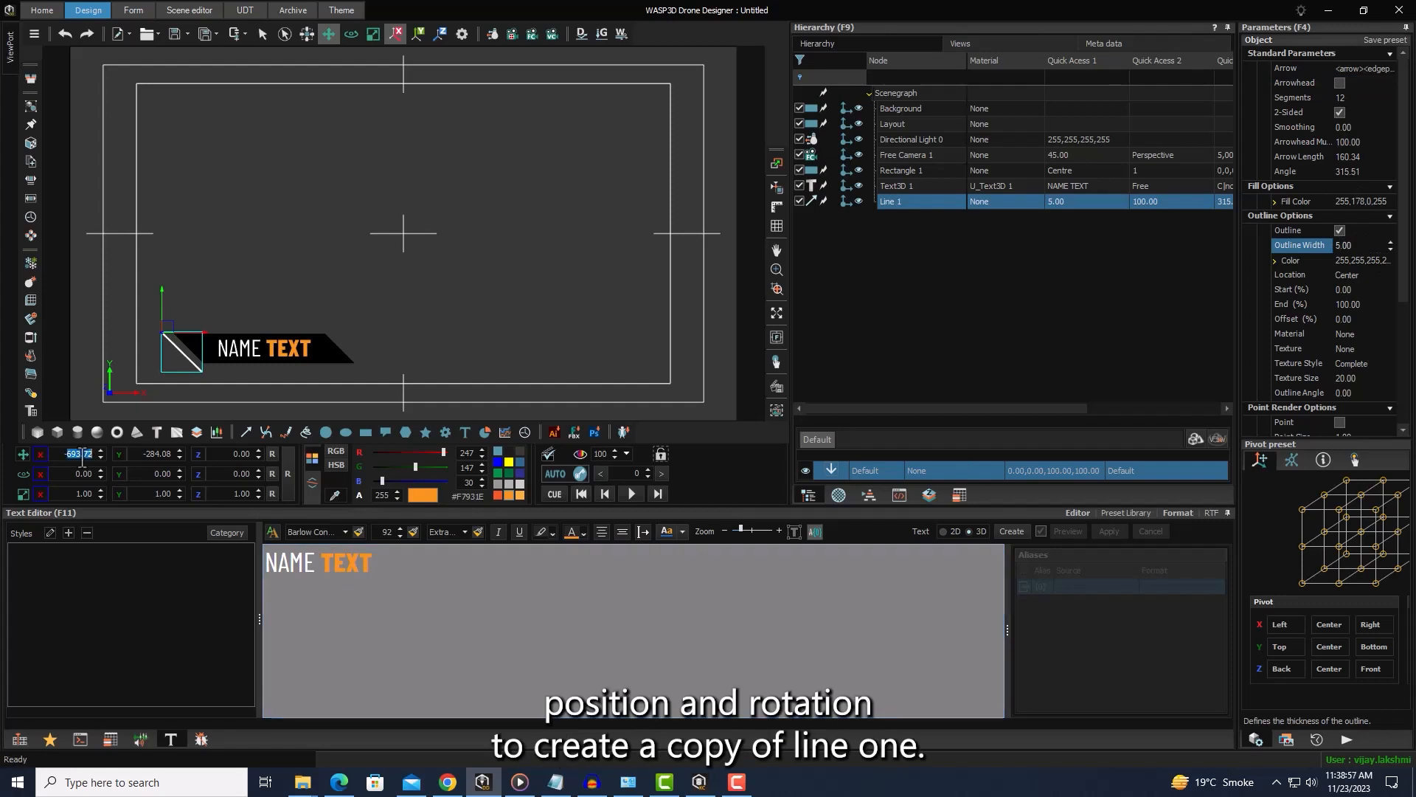
text(-690)
click(161, 453)
text(-283)
key(Return)
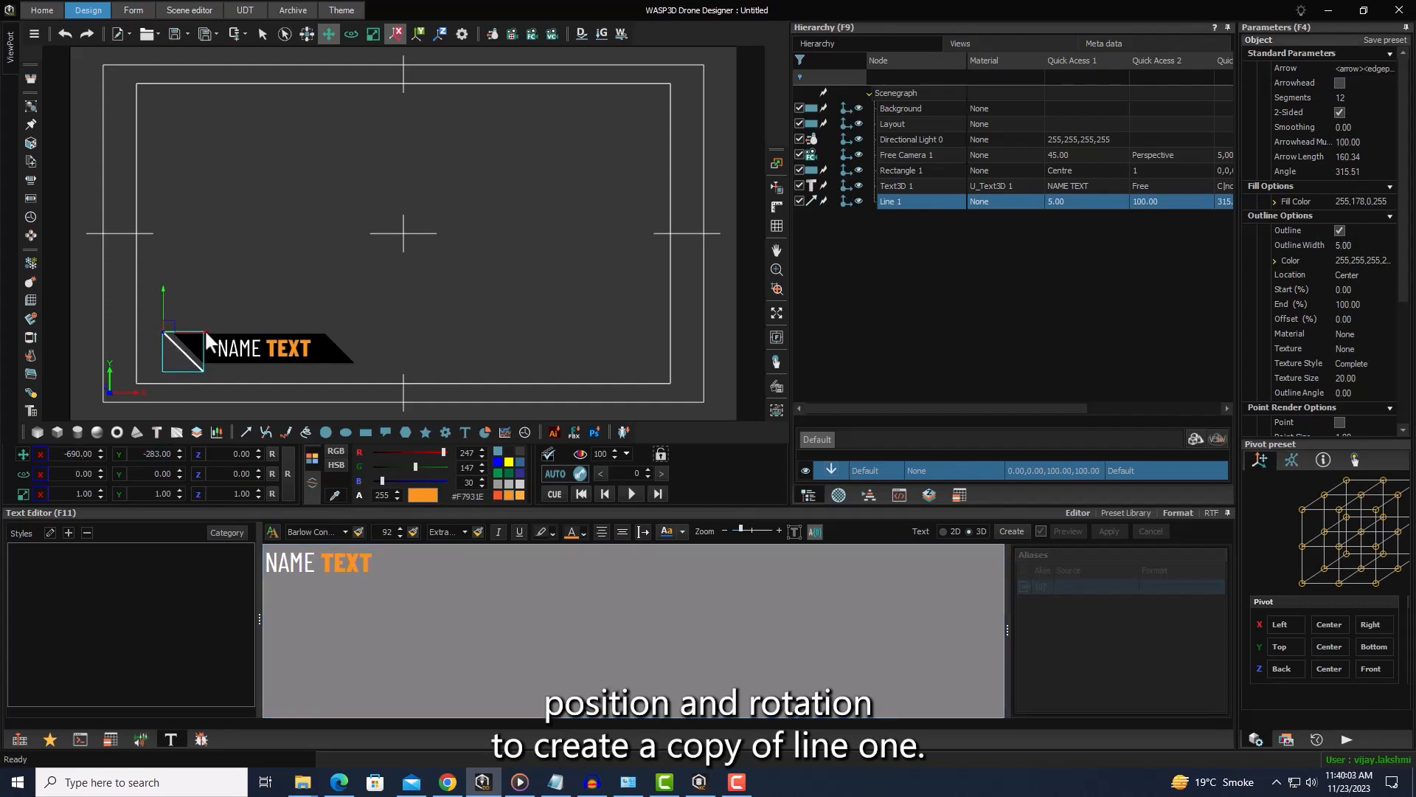
Step: Duplicate the diagonal line to its left and rename both lines Stripe, with base number 1
ctrl+drag(207, 343, 188, 332)
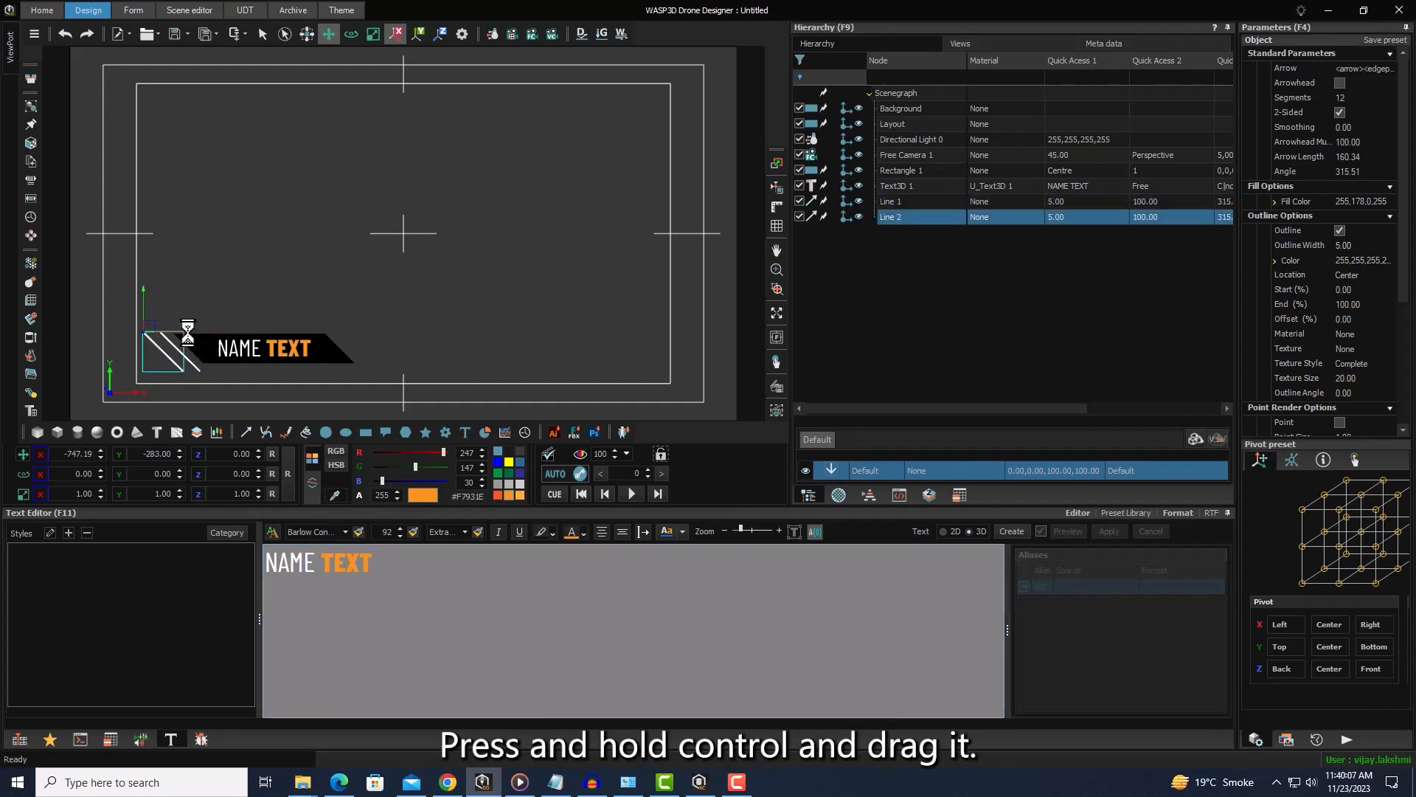
ctrl+click(883, 204)
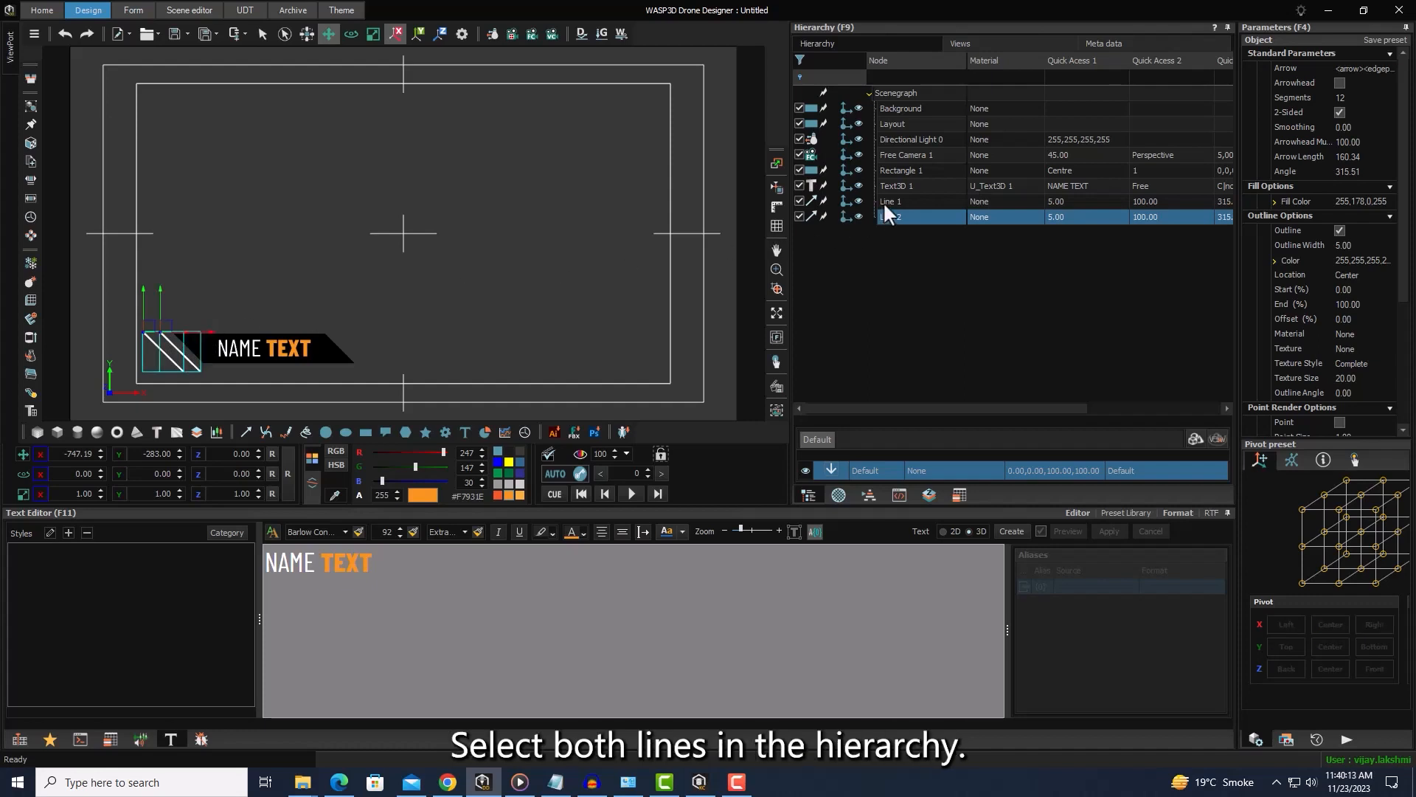
click(905, 200)
ctrl+click(898, 215)
right_click(904, 219)
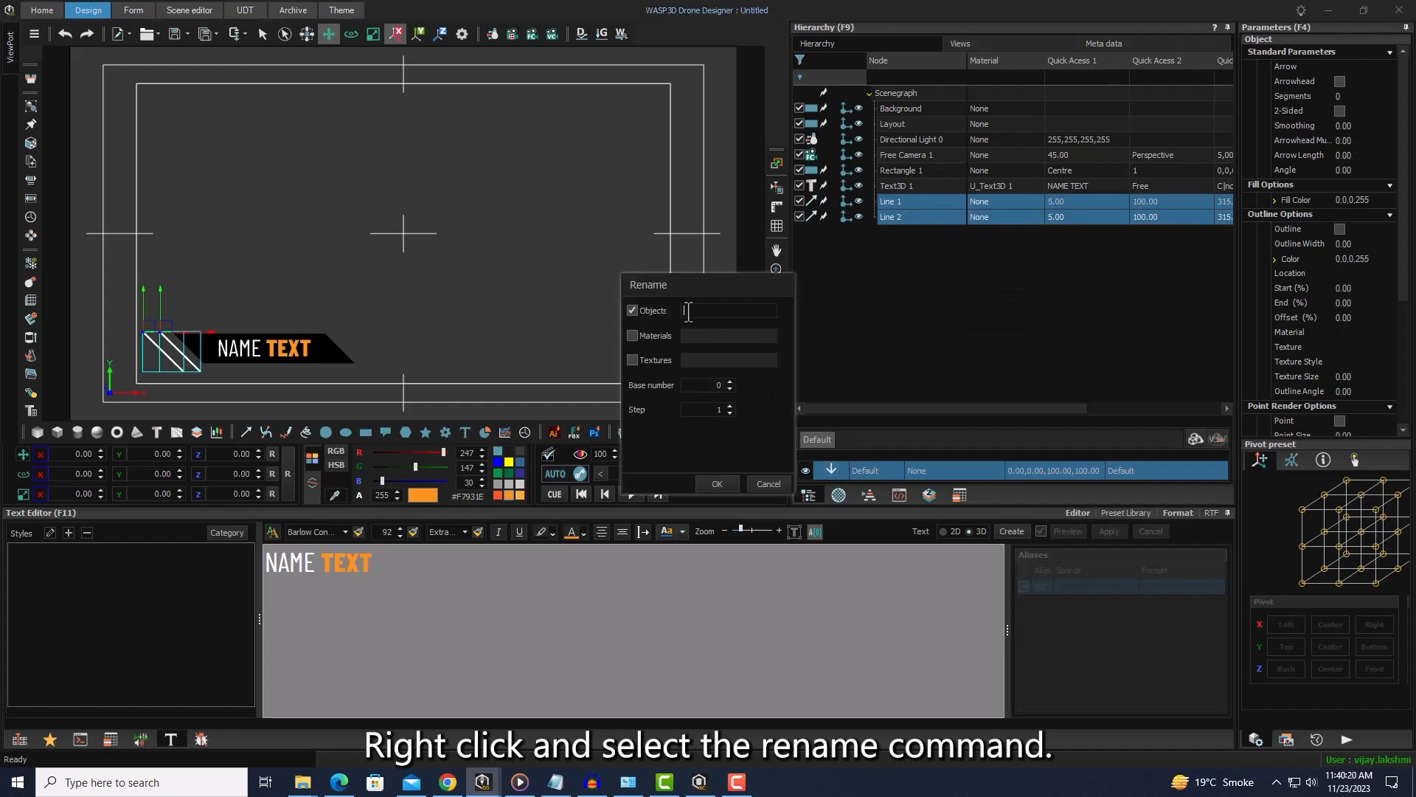
text(hripe)
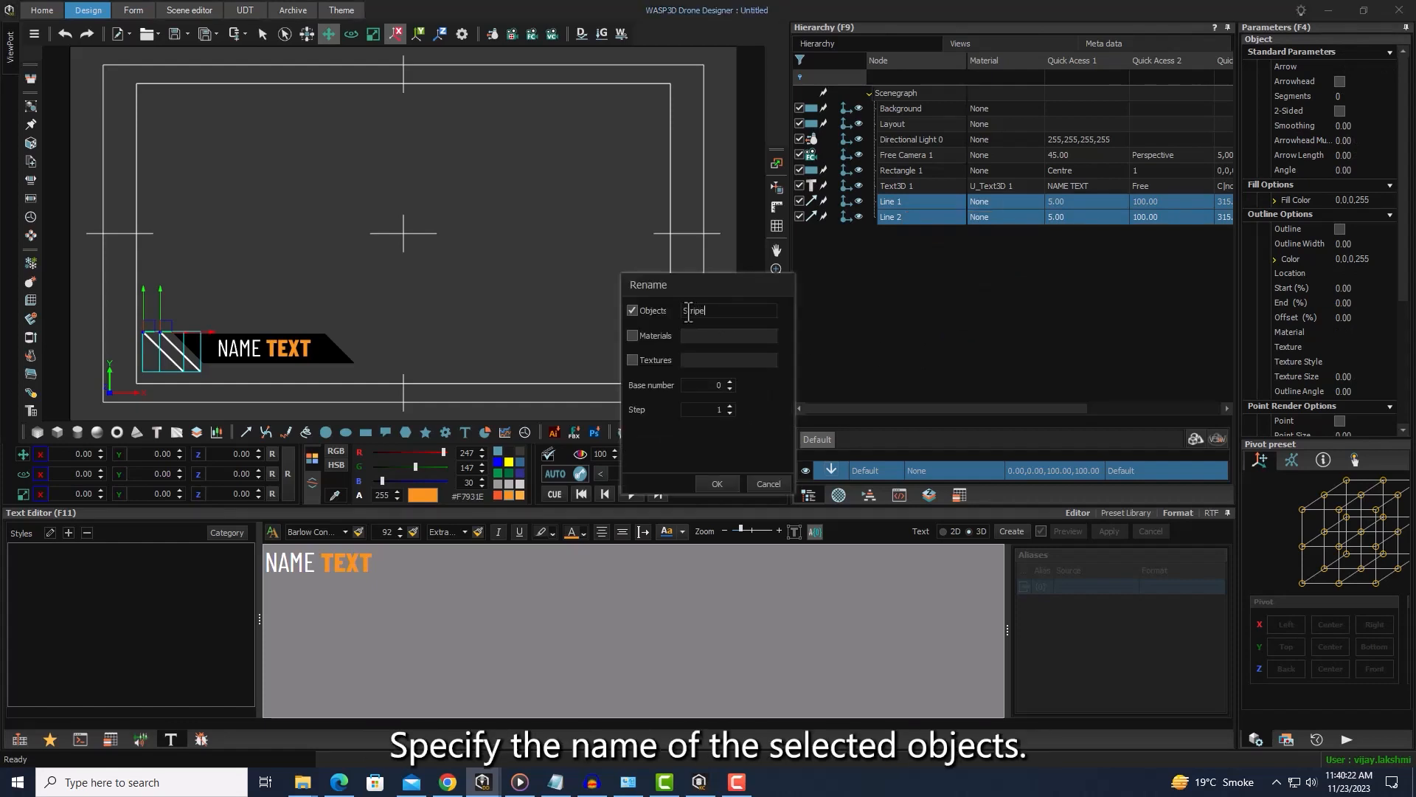
click(730, 381)
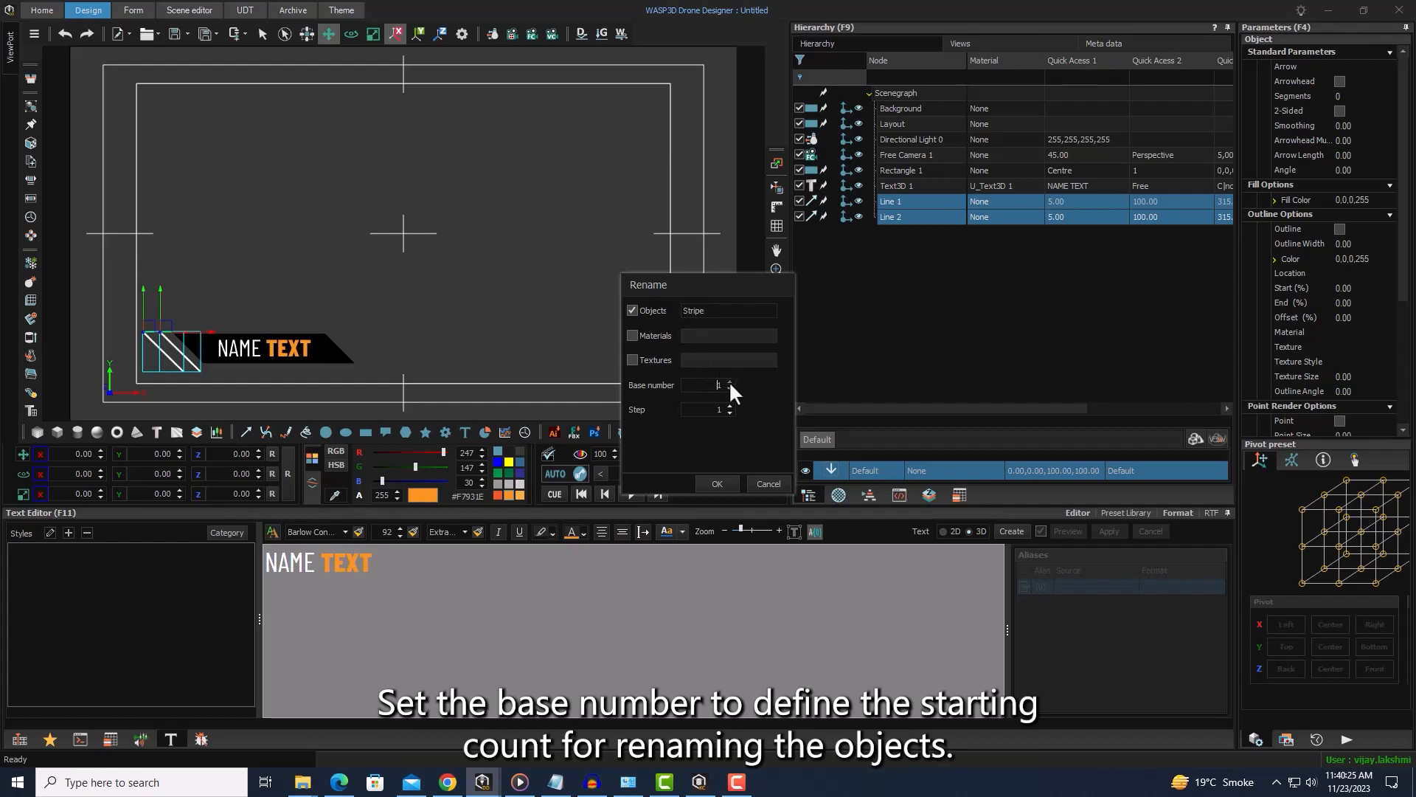
click(712, 485)
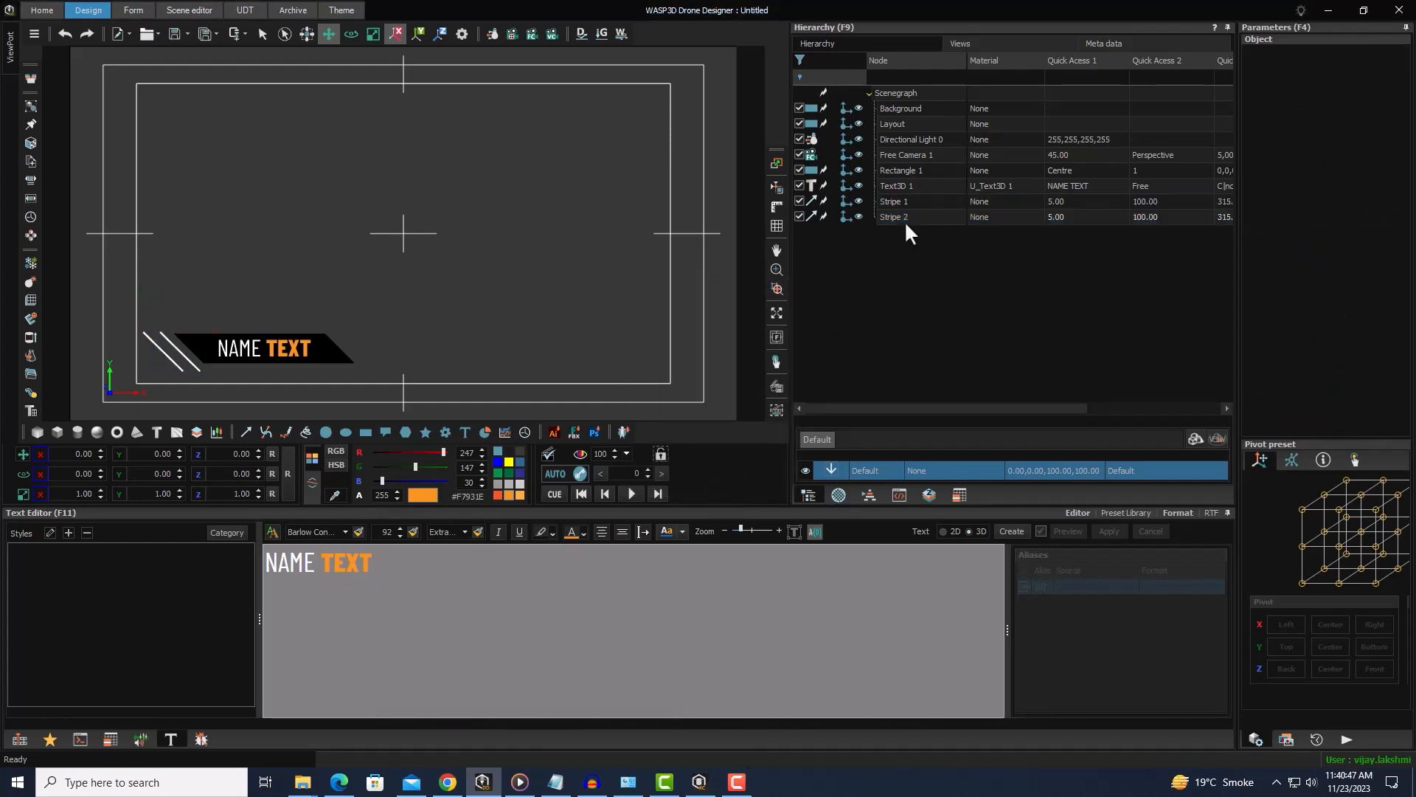
Step: Colour the outline of Stripe 2 with the orange swatch
click(905, 217)
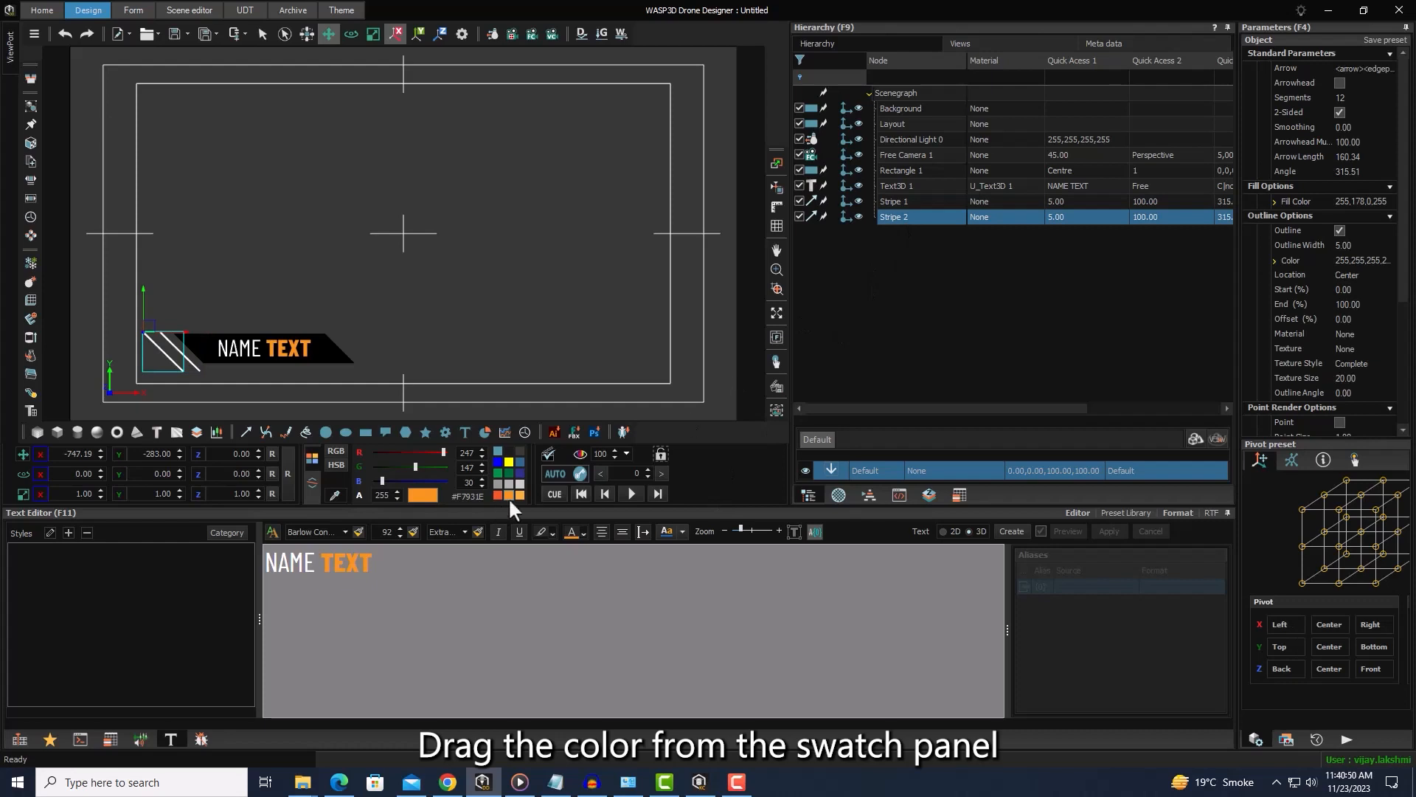
drag(510, 497, 1345, 259)
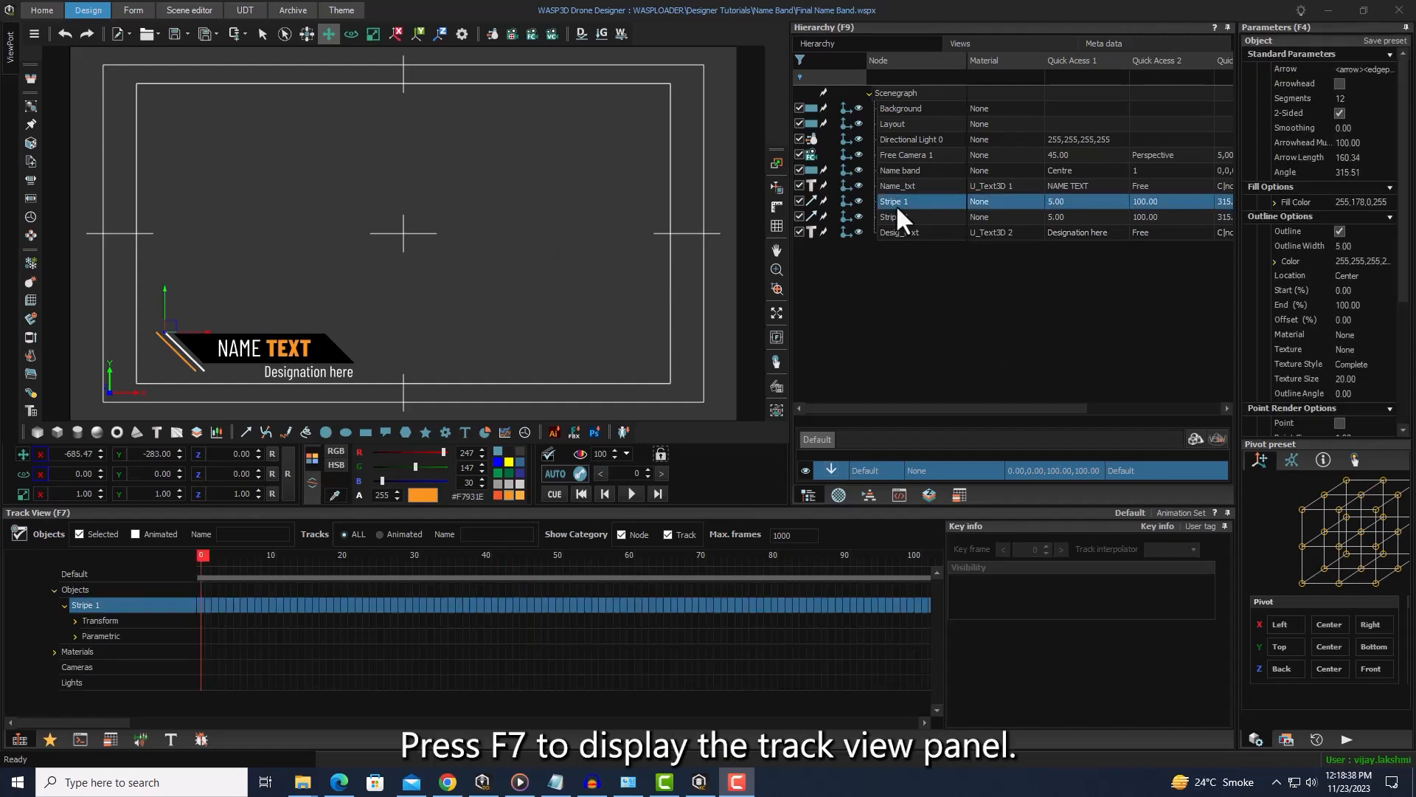
Step: Auto-key Stripe 1 from frame 0 to 20, starting at X -595.47, Y -373 with visibility 0 and ending at its current placement
click(202, 555)
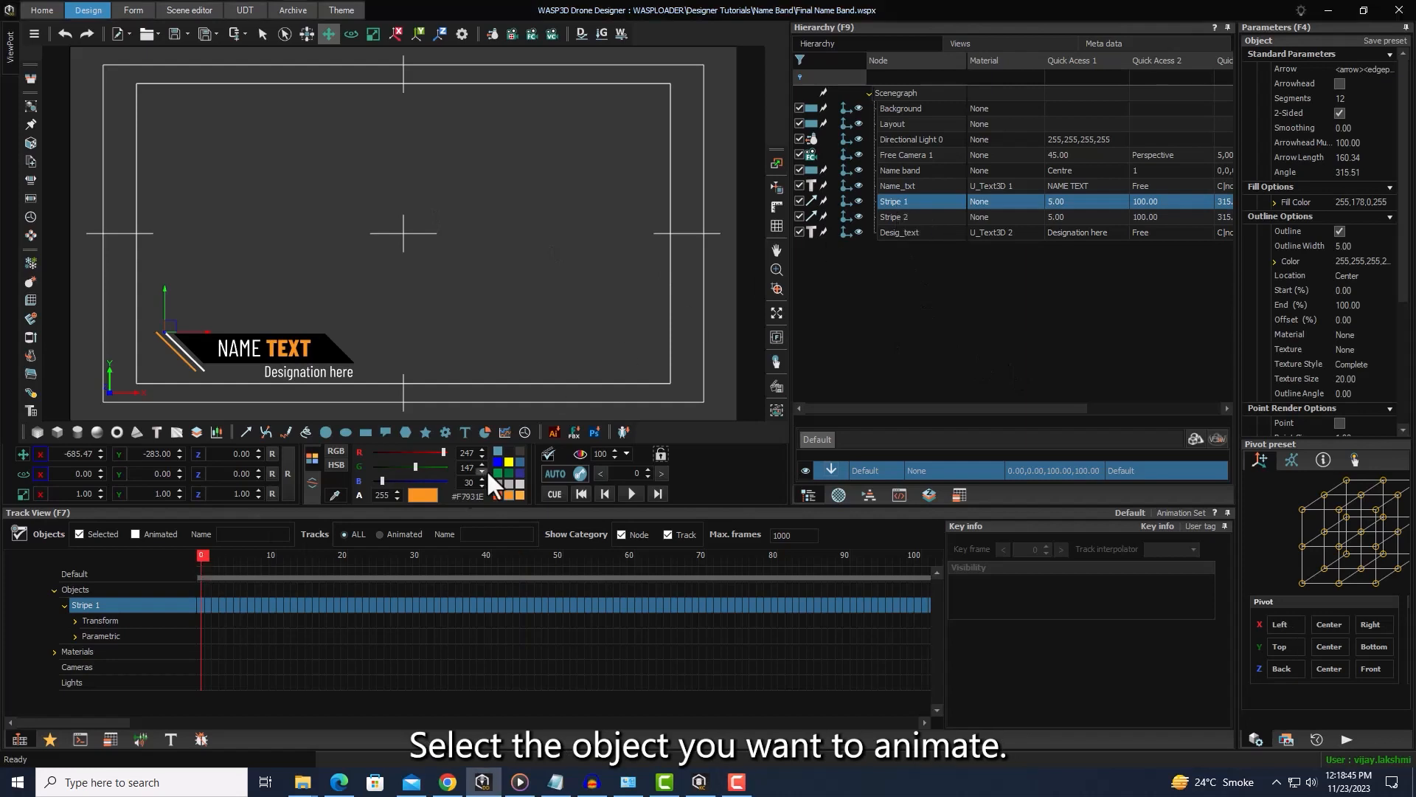
click(555, 473)
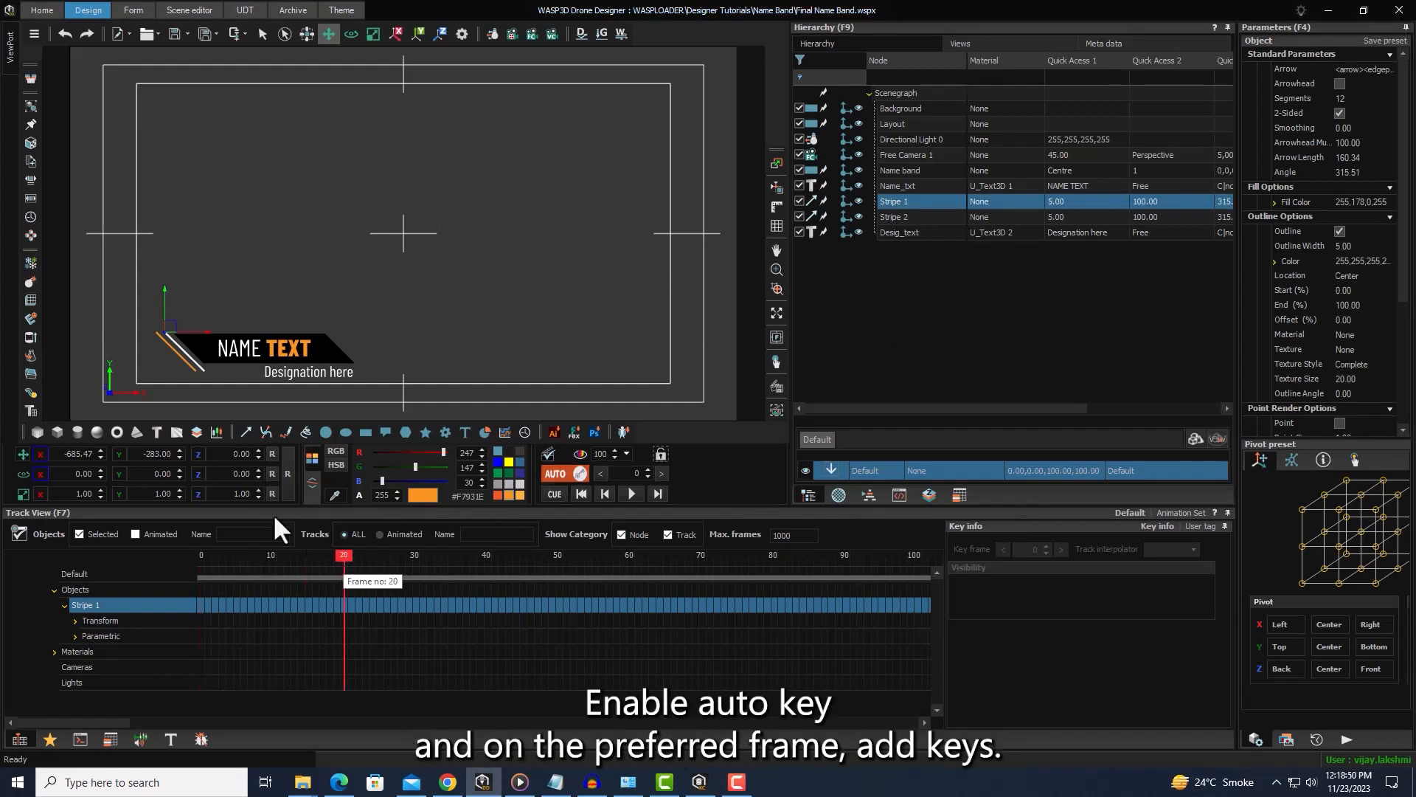
click(200, 554)
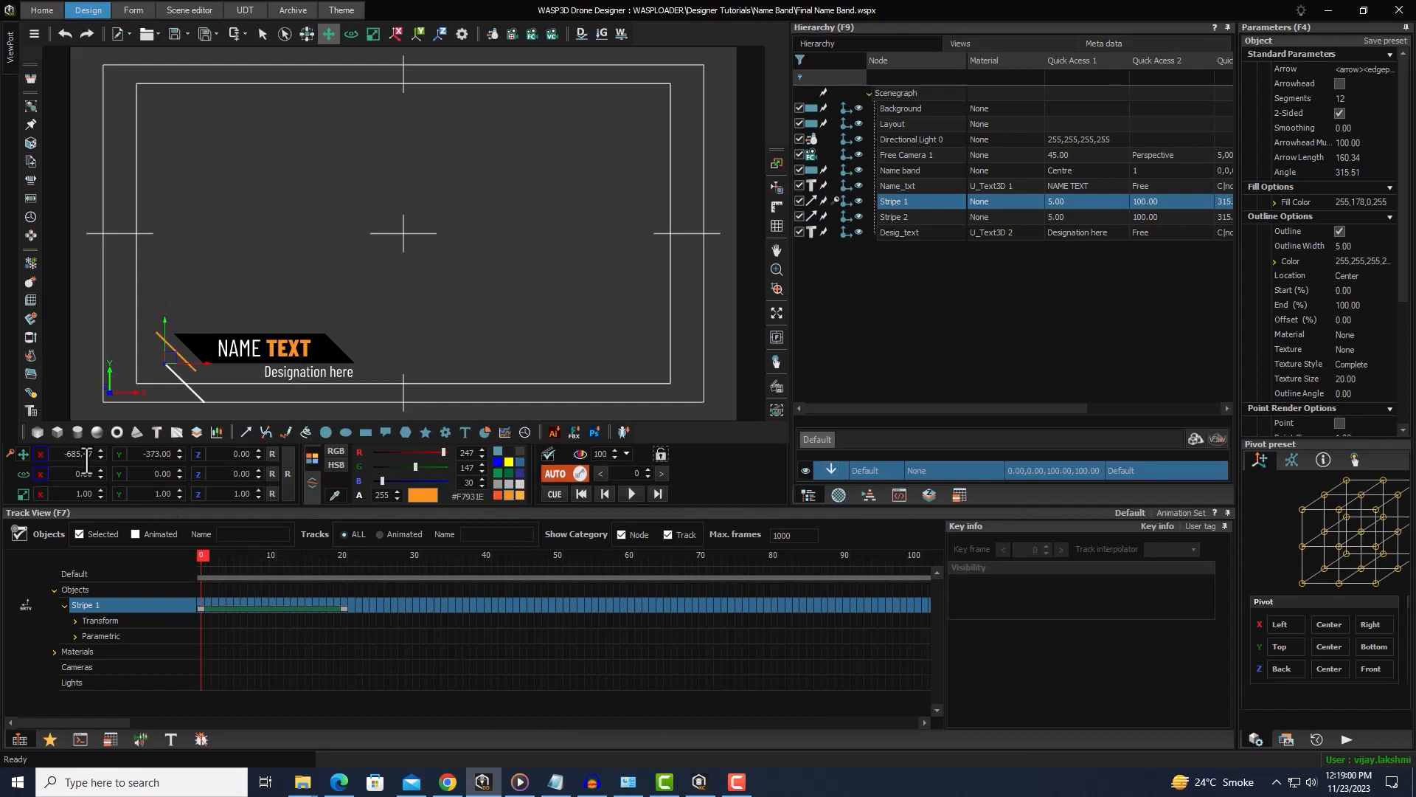
mouse_move(205, 557)
mouse_down()
mouse_move(338, 569)
mouse_move(200, 572)
mouse_up()
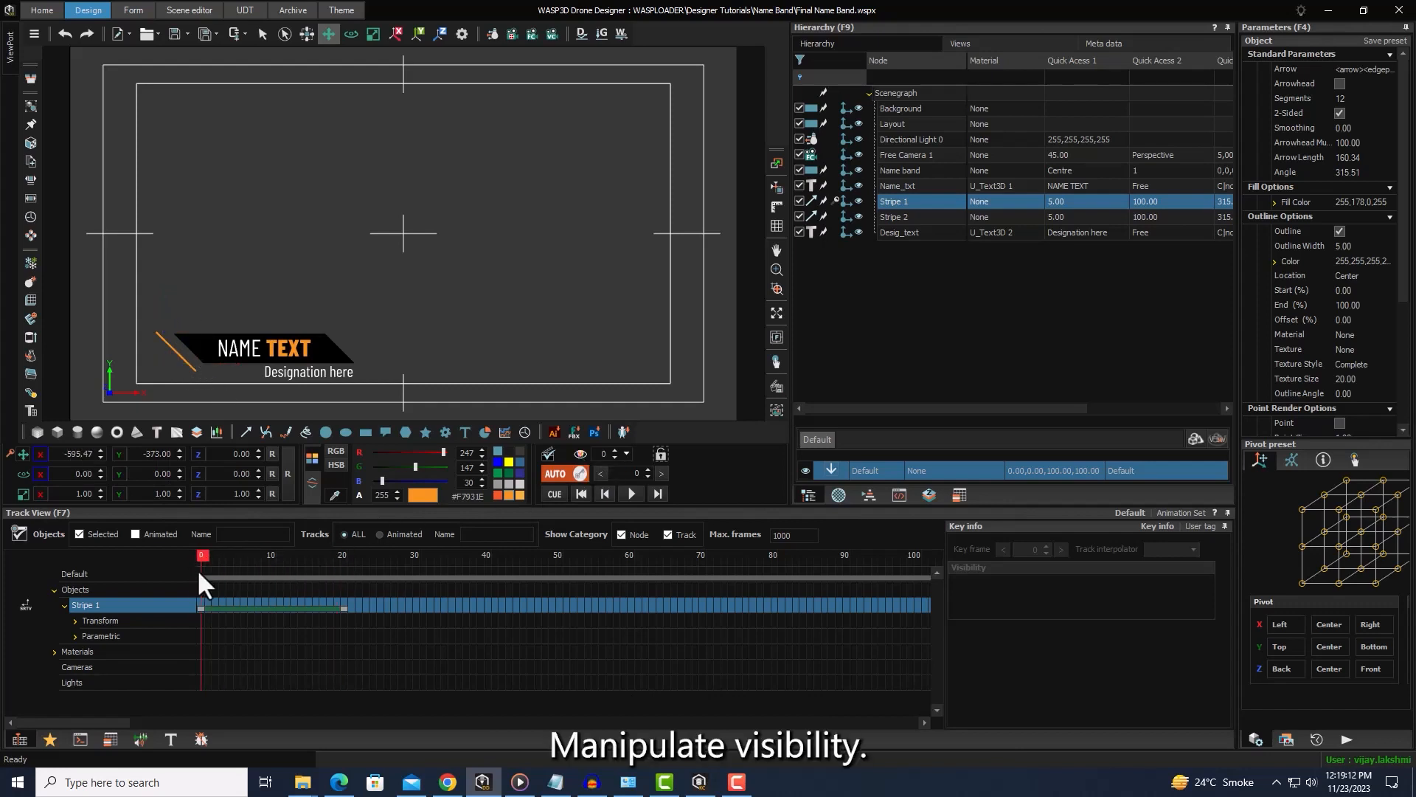
Step: Scrub between frames 0 and 20 to preview the Stripe 1 animation
drag(197, 569, 332, 565)
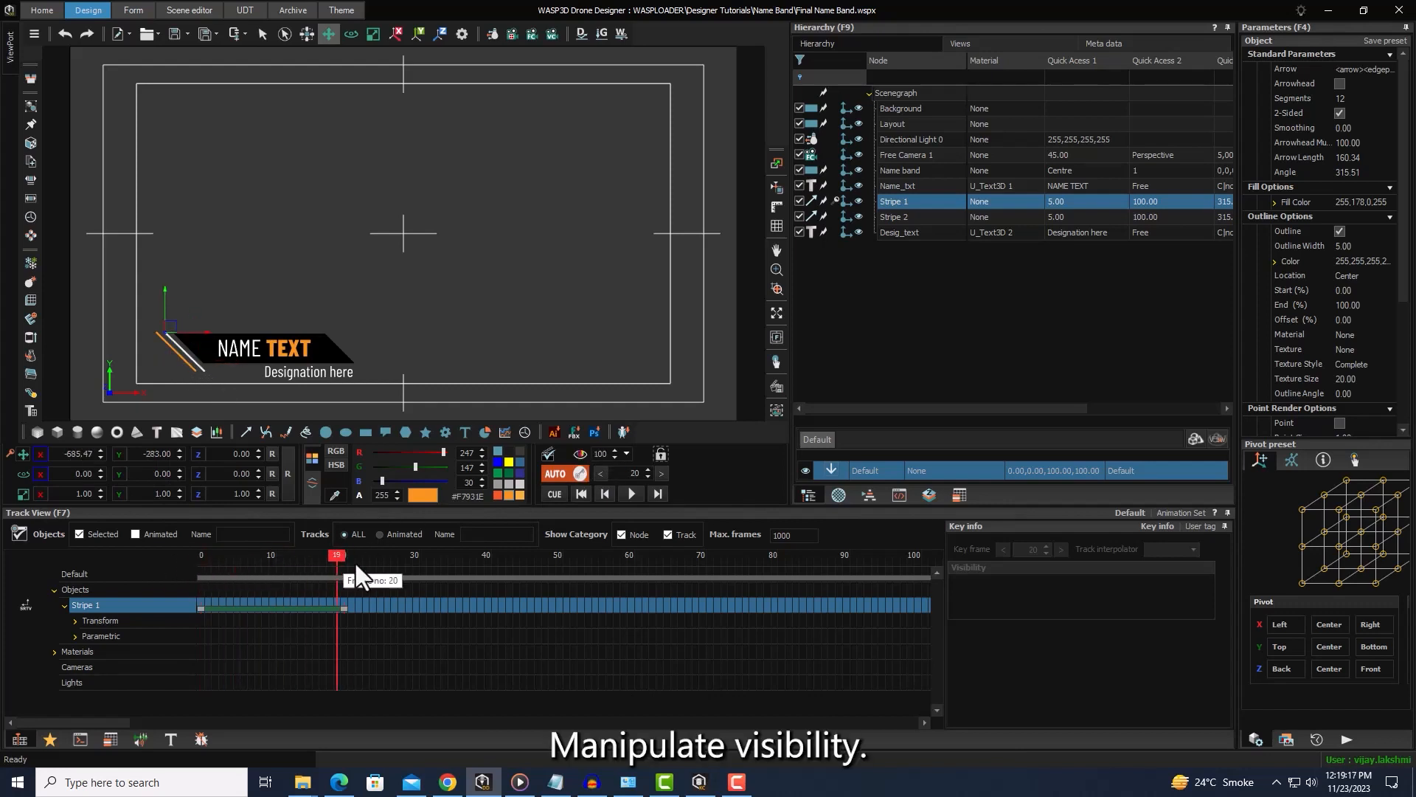
drag(356, 564, 186, 560)
click(344, 558)
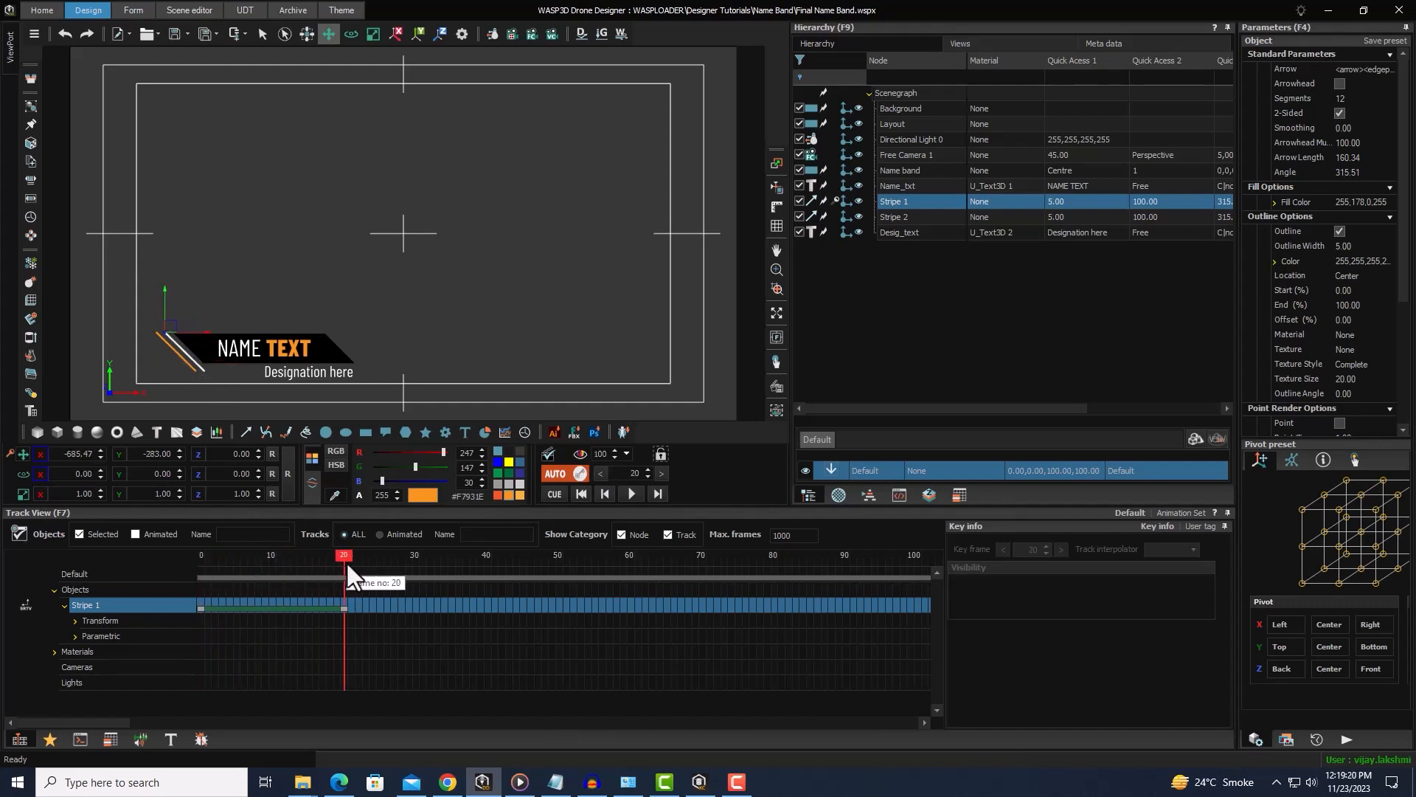
Step: Copy the animation of Stripe 1 and paste it onto Stripe 2
right_click(896, 201)
click(1048, 223)
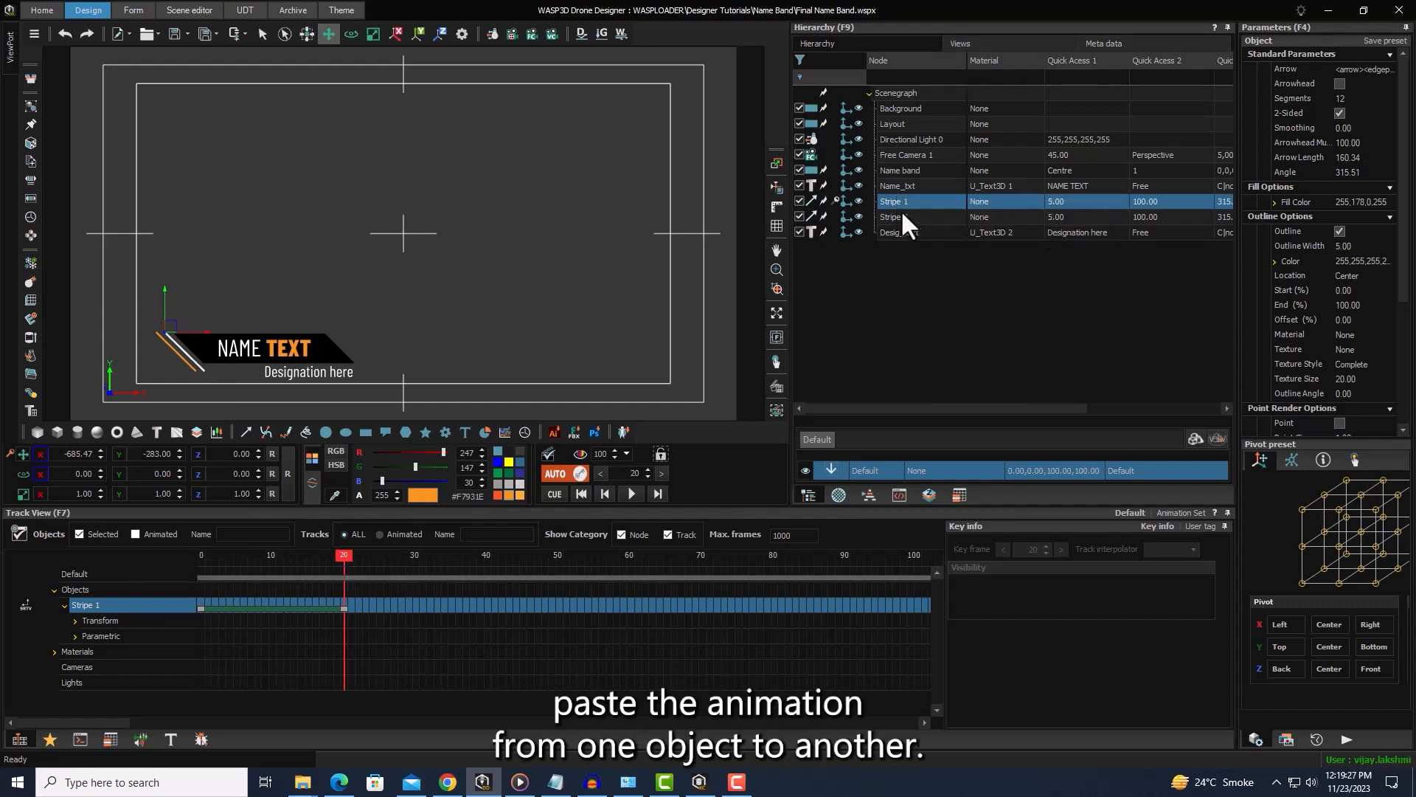
right_click(901, 213)
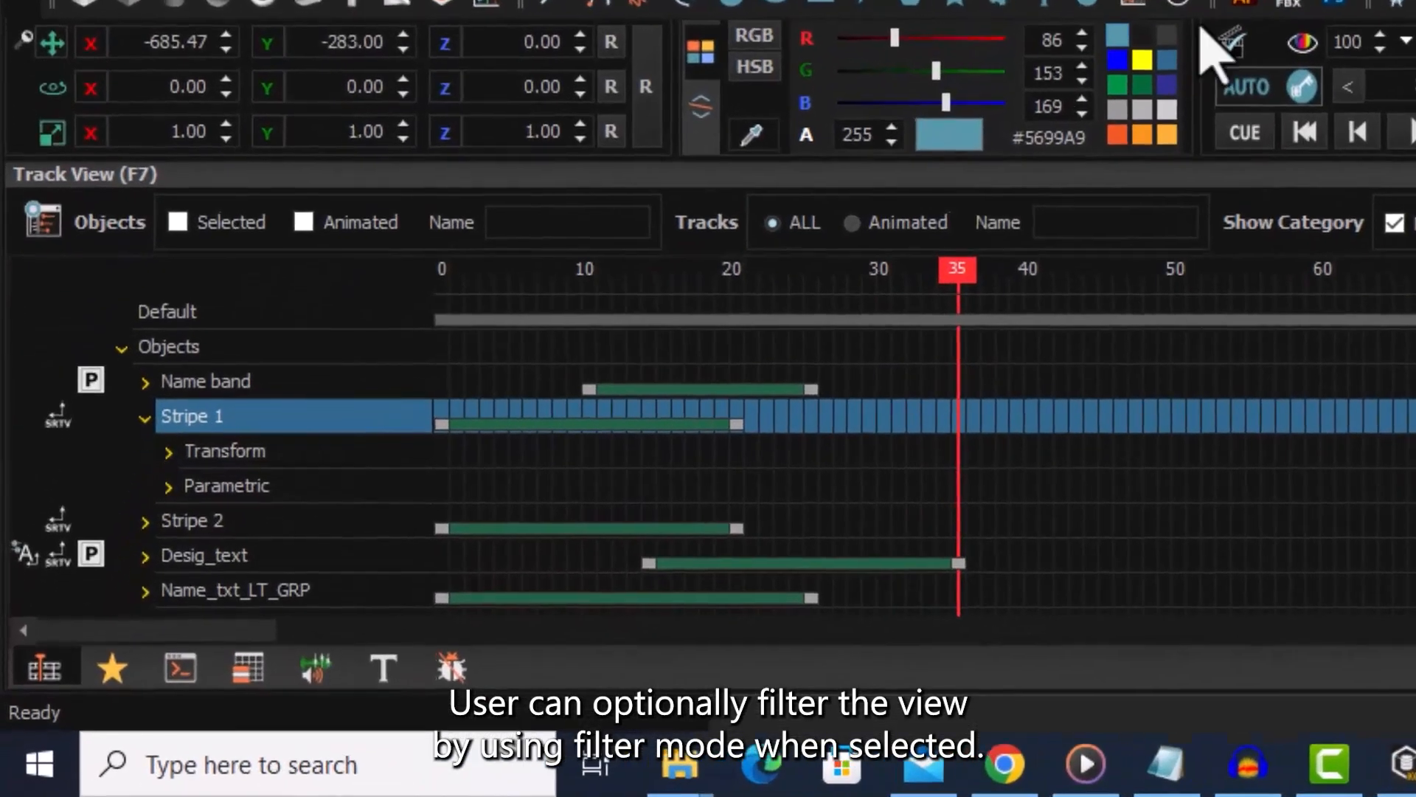
Step: View only the tracks of selected objects, add the filter for animated objects, and clear both filters
click(178, 219)
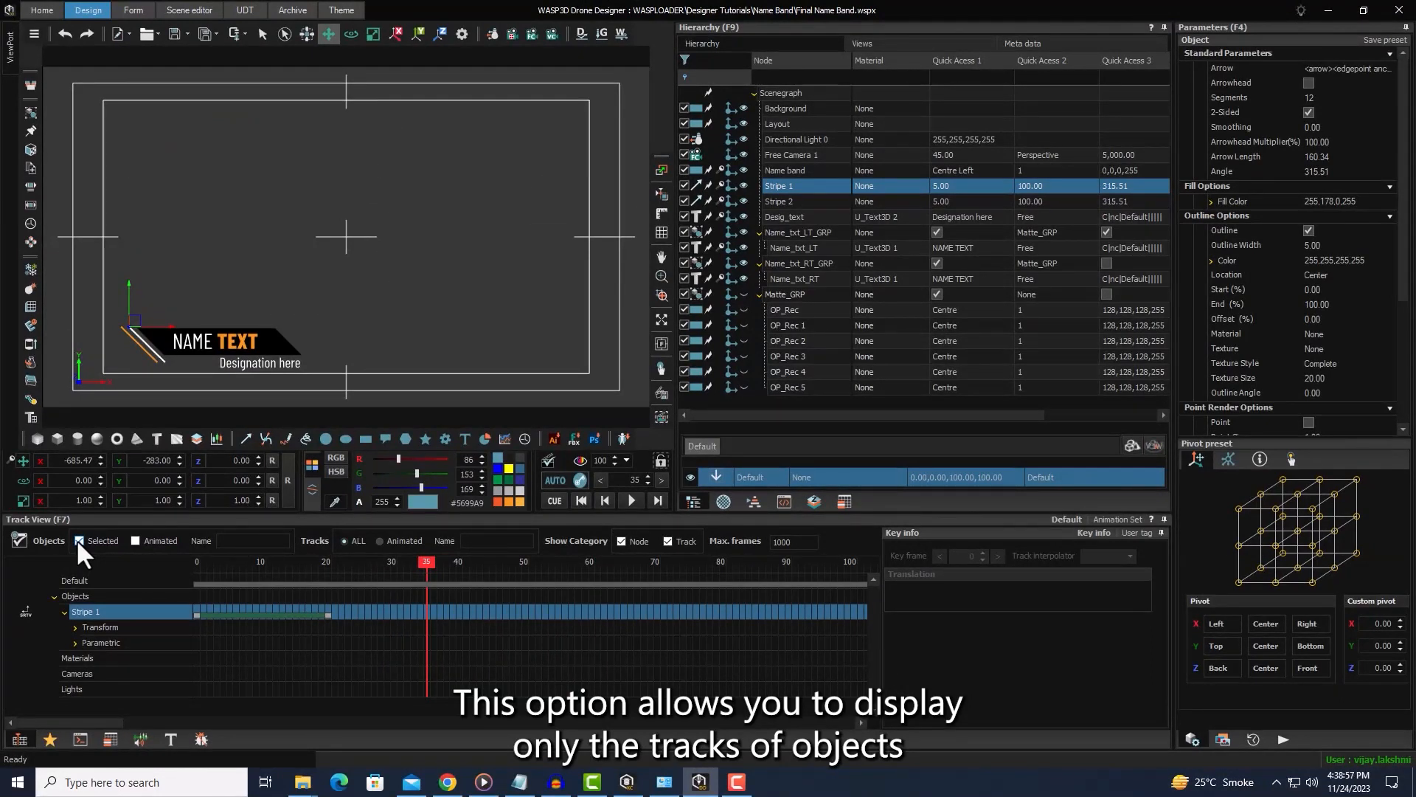
click(135, 541)
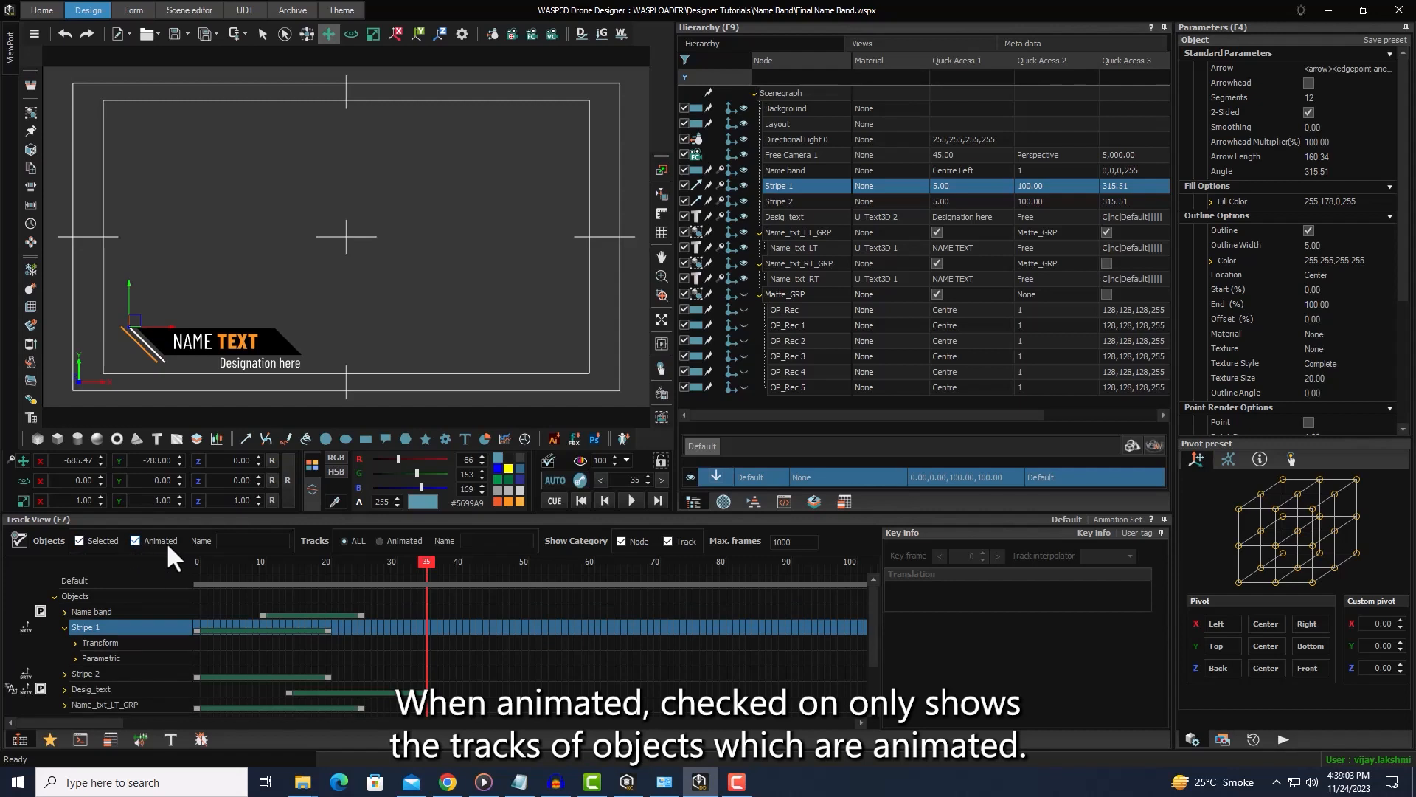
click(135, 541)
click(79, 541)
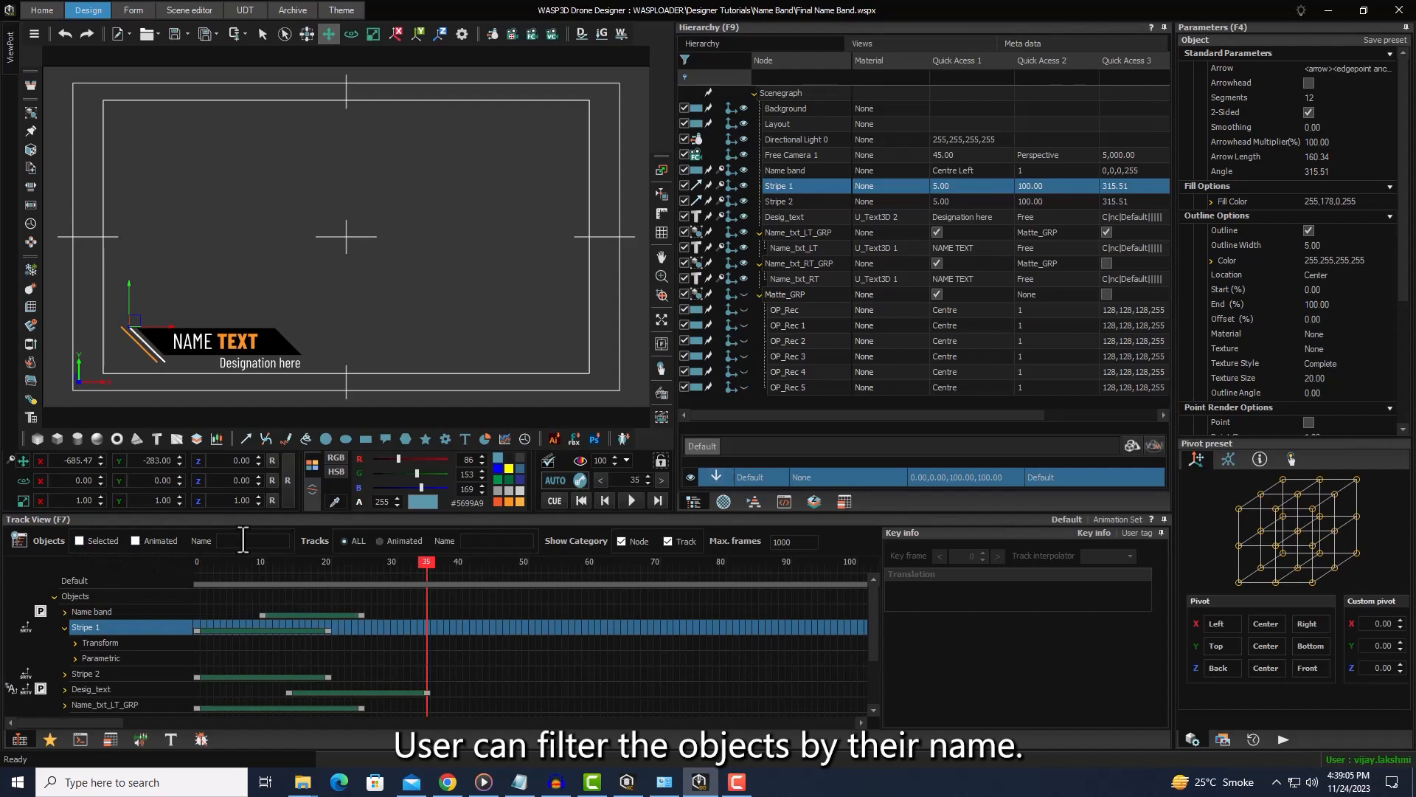
Step: Filter the tracks by the object name "name" and clear the name filter
click(243, 541)
text(name)
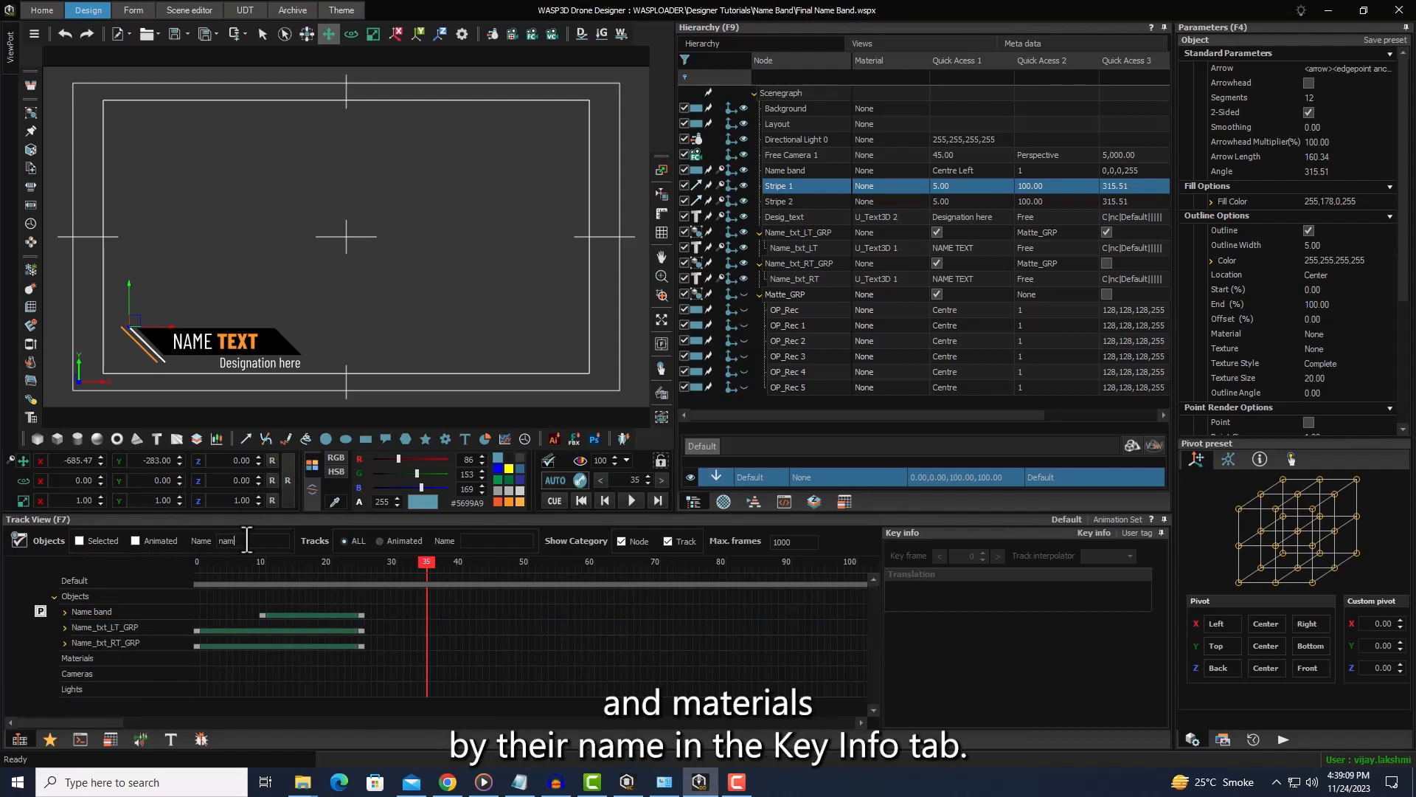
key(BackSpace)
key(BackSpace)
key(BackSpace)
key(BackSpace)
Step: Examine Stripe 1's translation key at frame 20 and the interpolator types available for its track
click(103, 643)
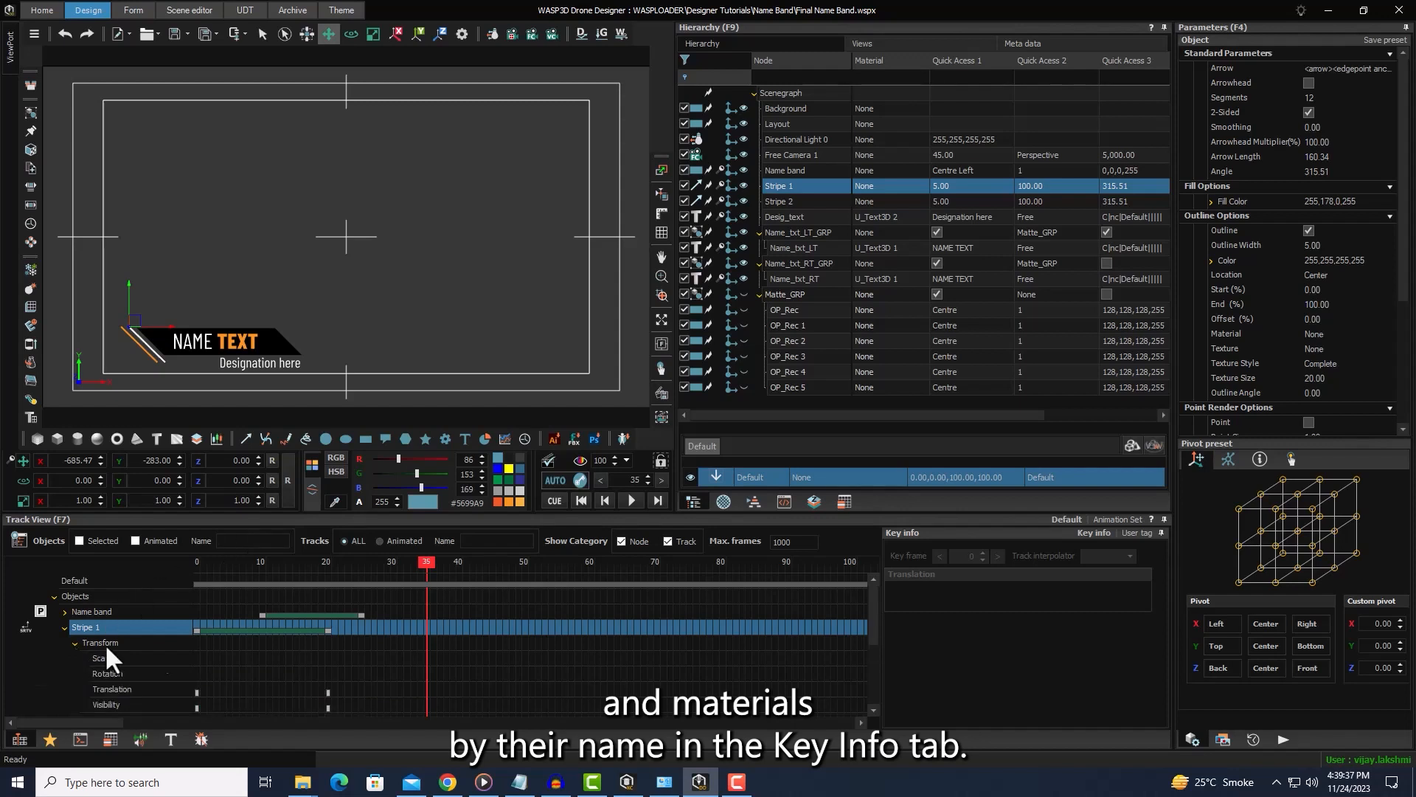
click(329, 692)
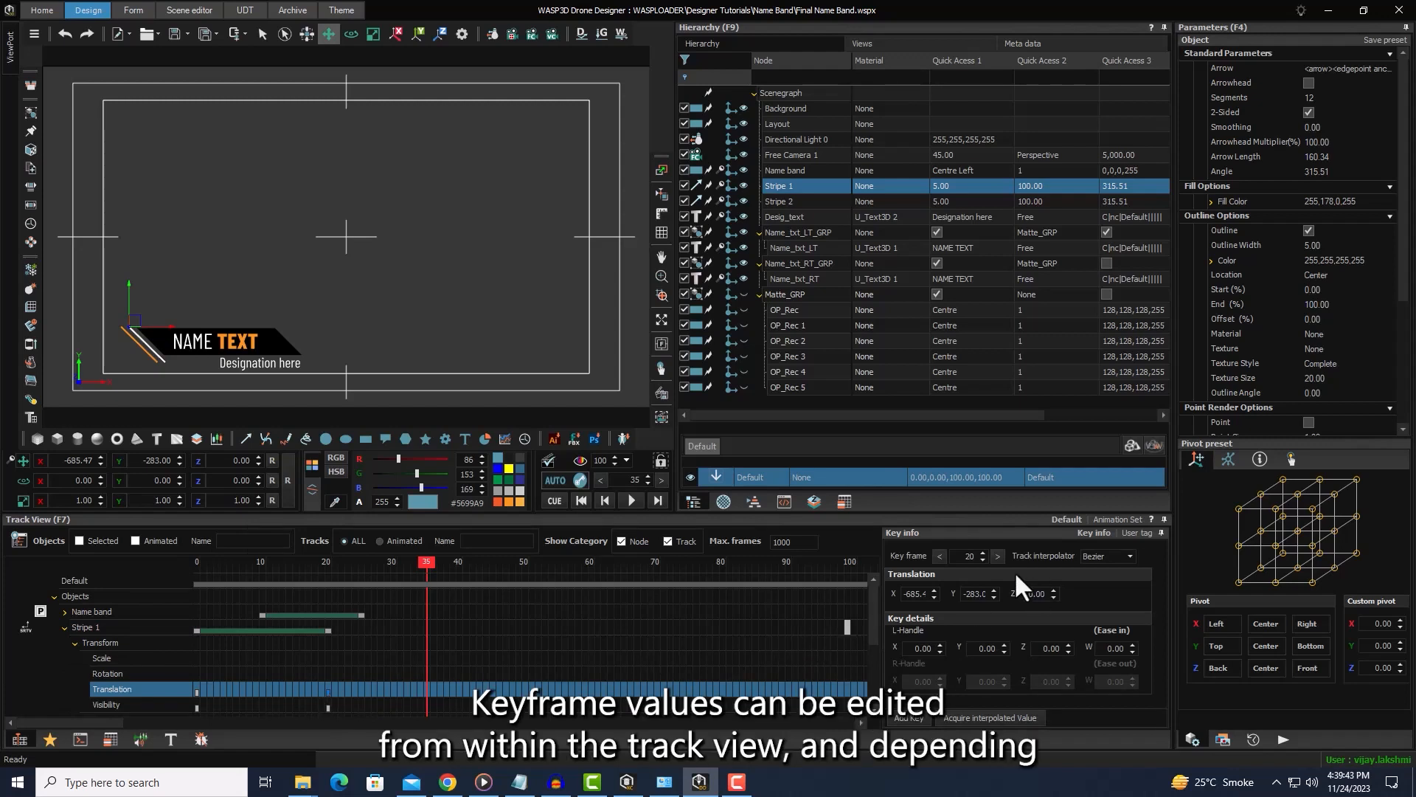
click(1096, 557)
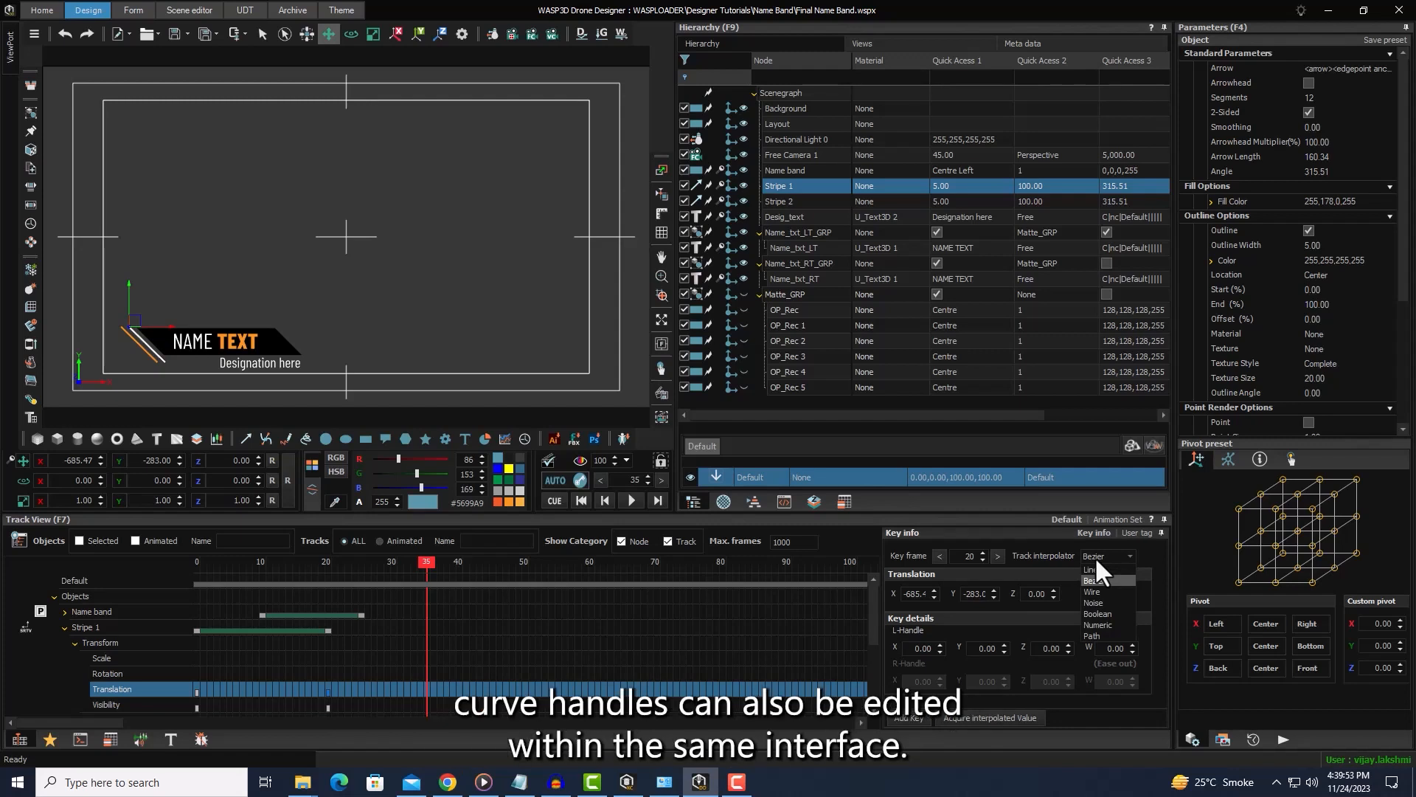
click(1094, 556)
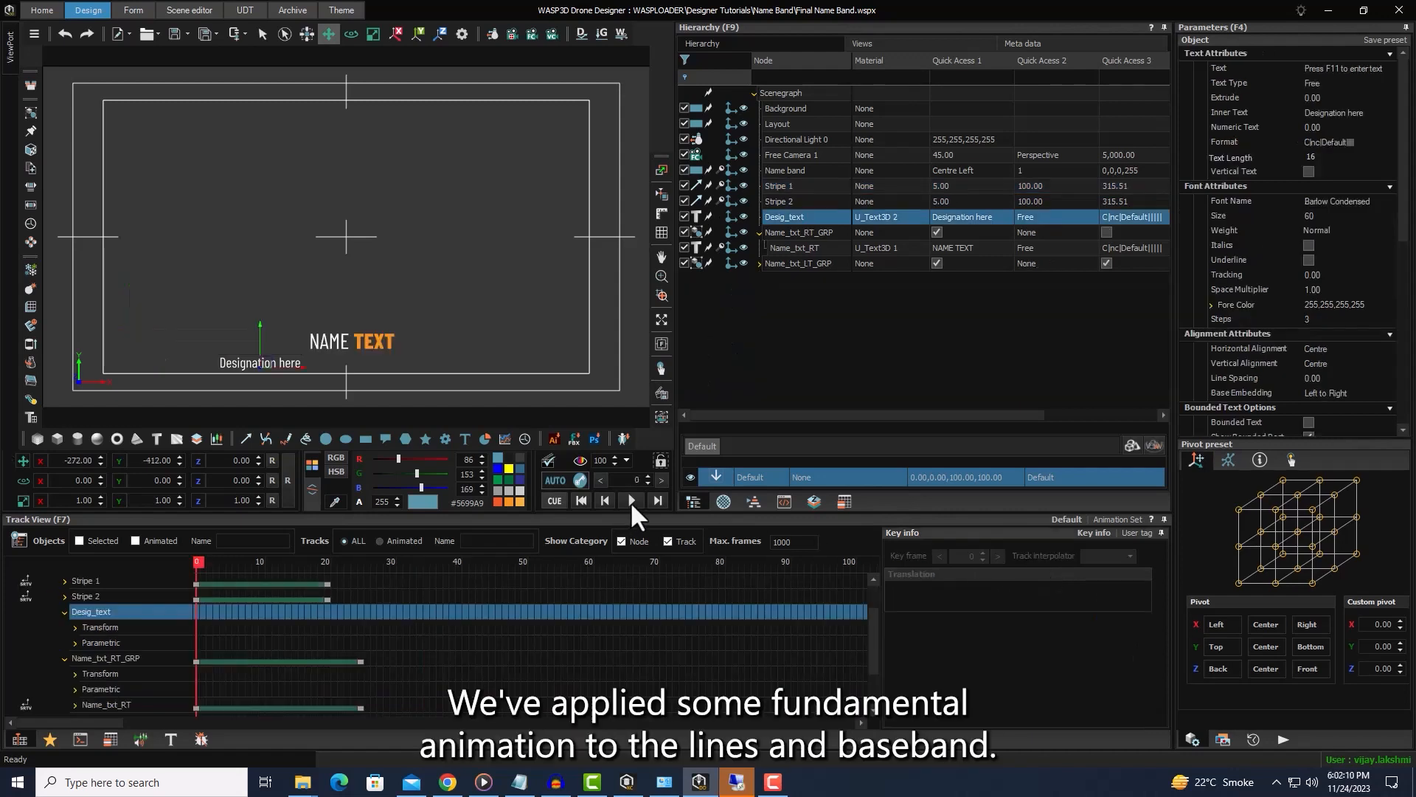
Step: Play the name band animation and replay it from the start
click(632, 501)
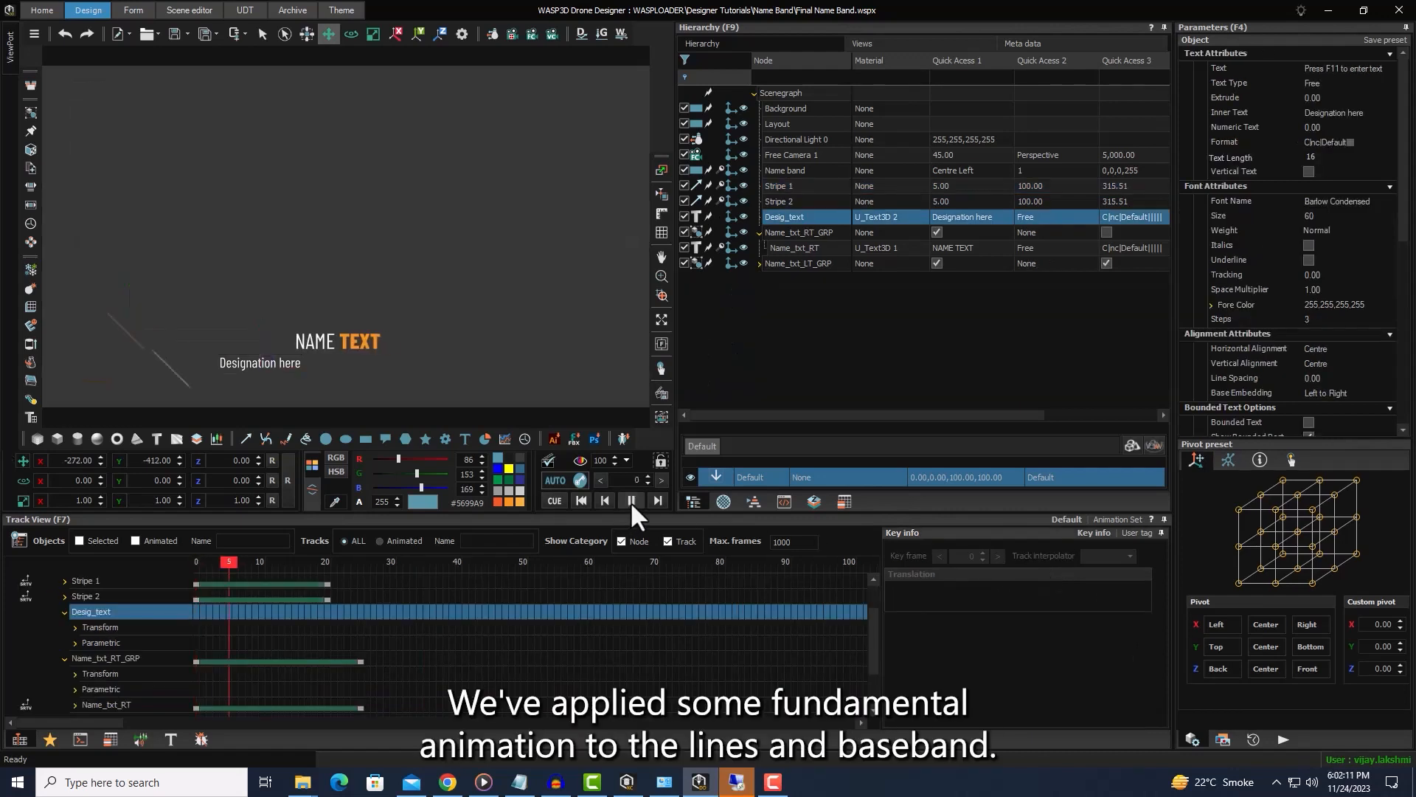
click(562, 502)
click(605, 501)
click(632, 500)
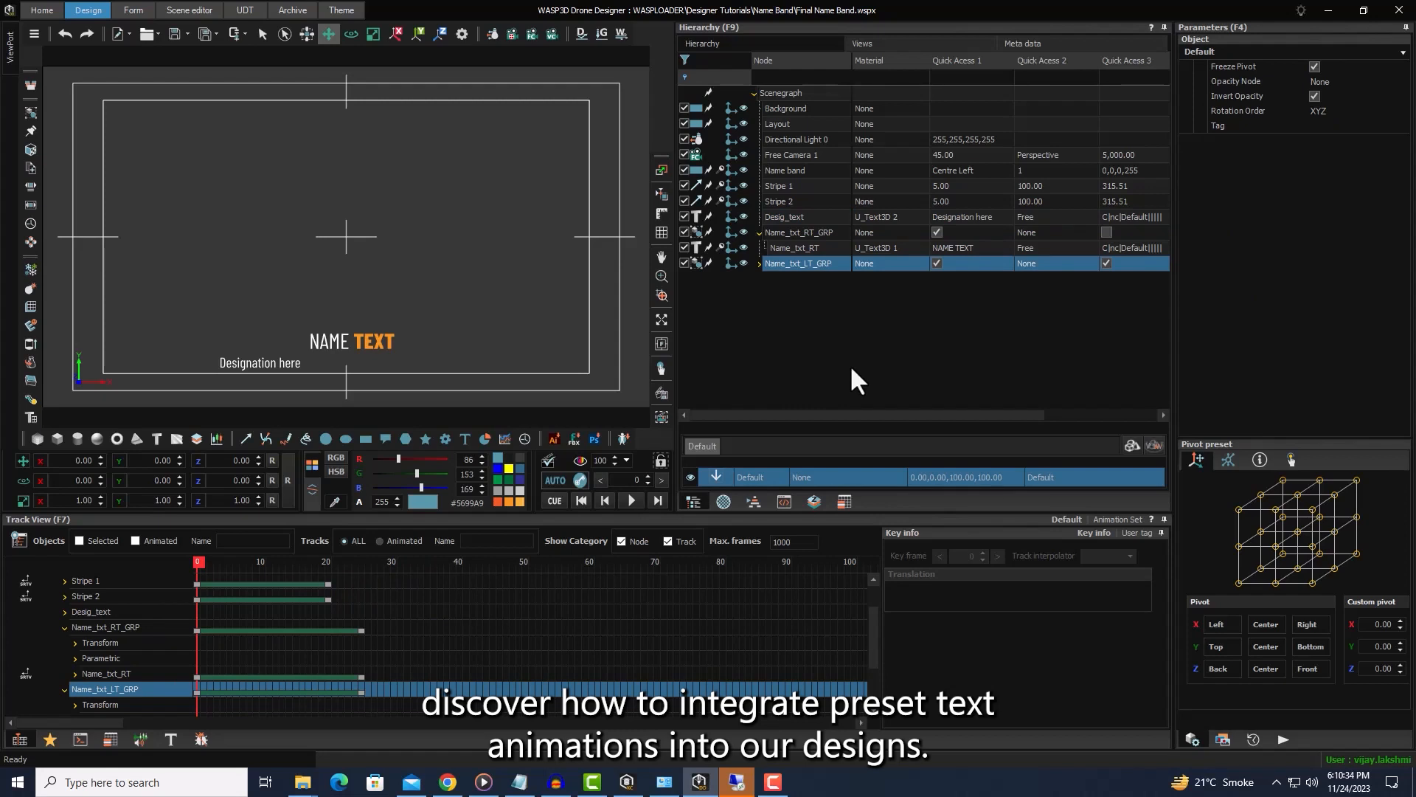
Step: Apply the Bubble pulse IN text animation preset from the Preset IN folder to Desig_text
click(794, 215)
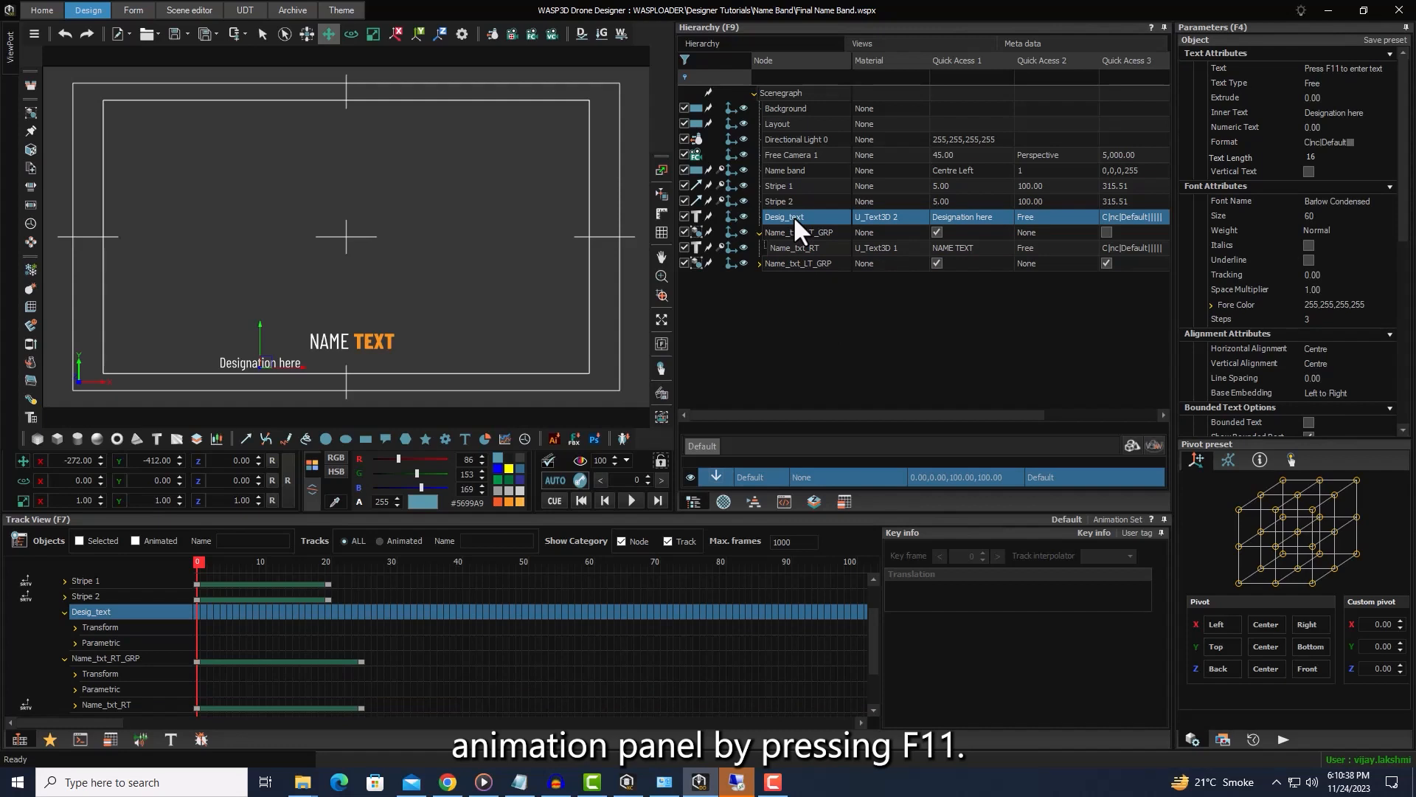
key(F11)
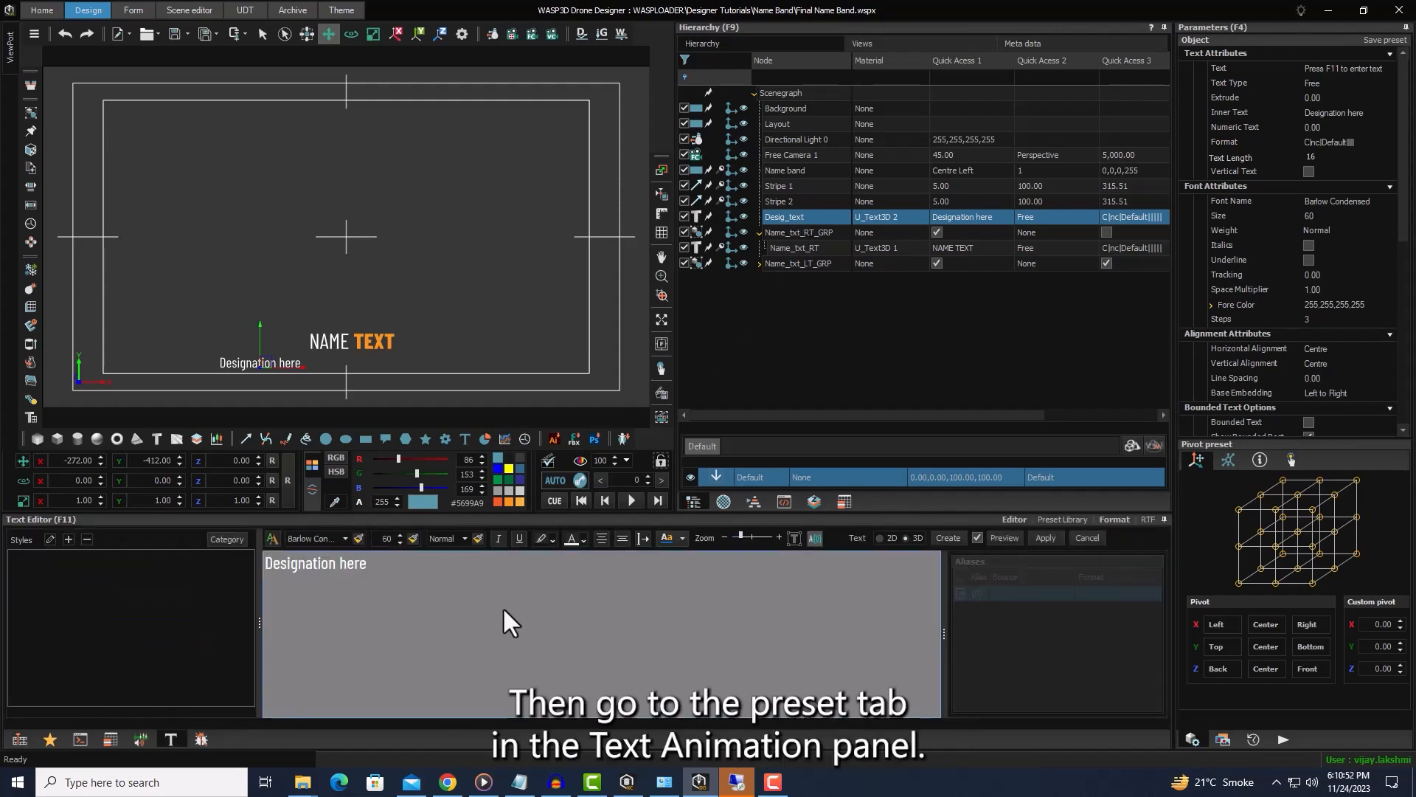
click(1067, 521)
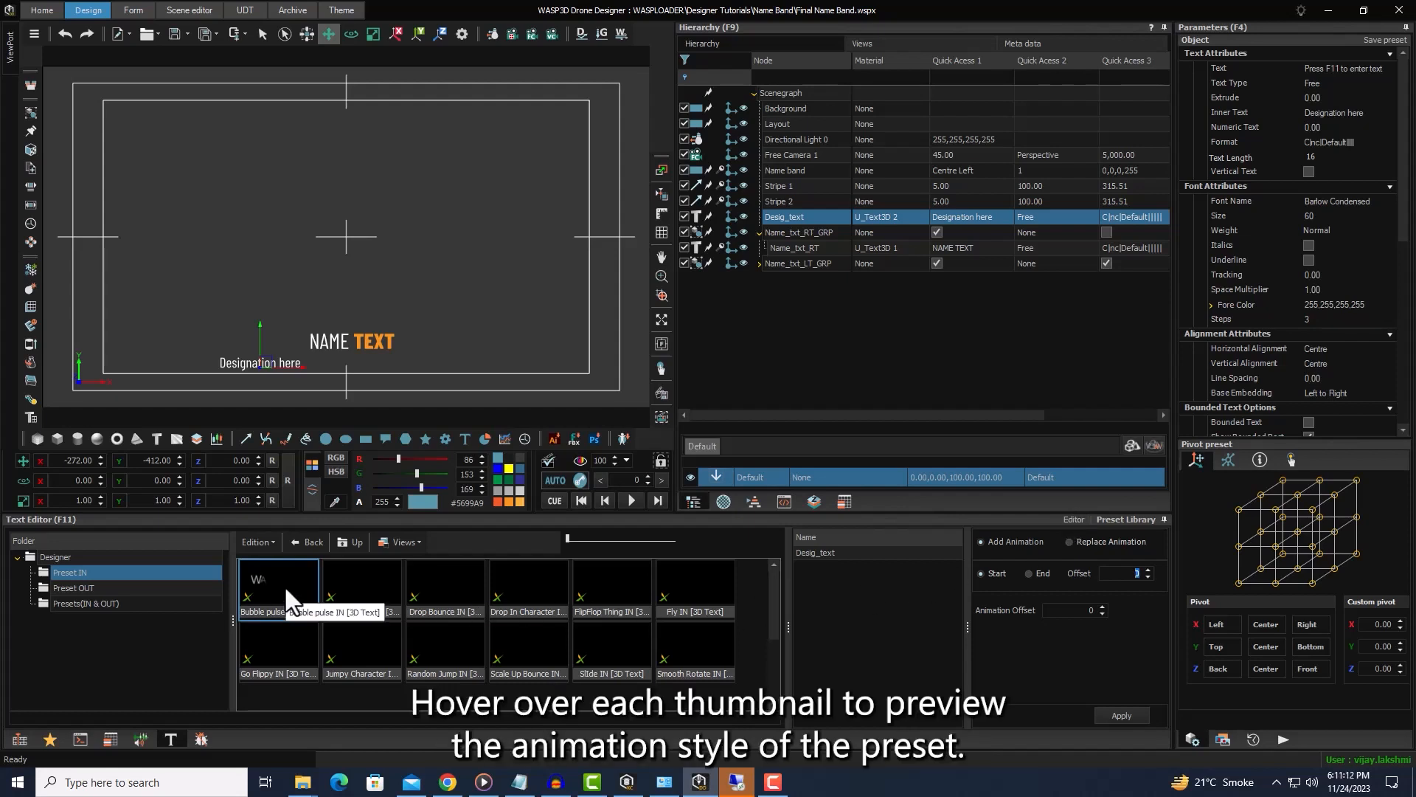
mouse_move(287, 590)
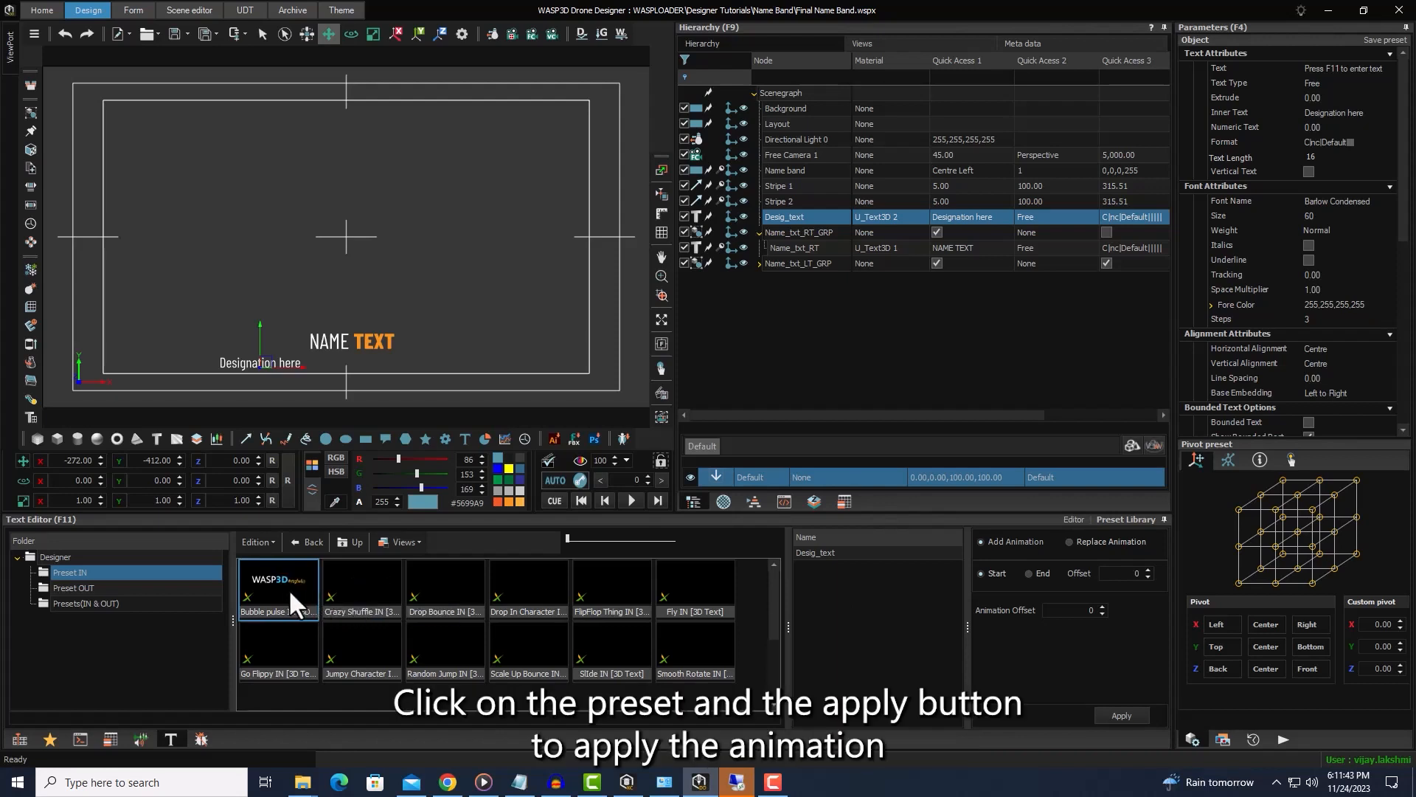
click(1133, 716)
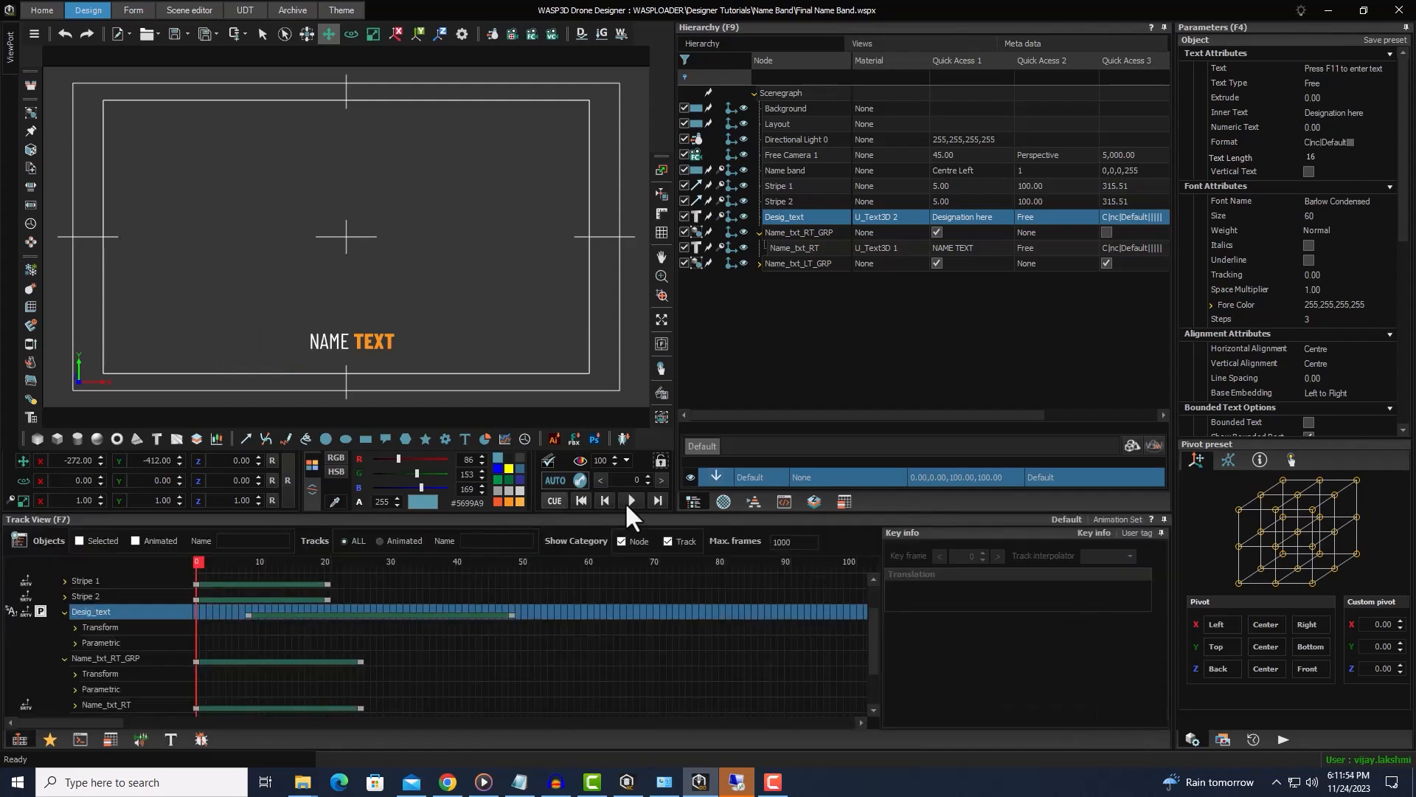
Step: Play the animation with the designation text's preset and return the playhead to frame 0
click(627, 500)
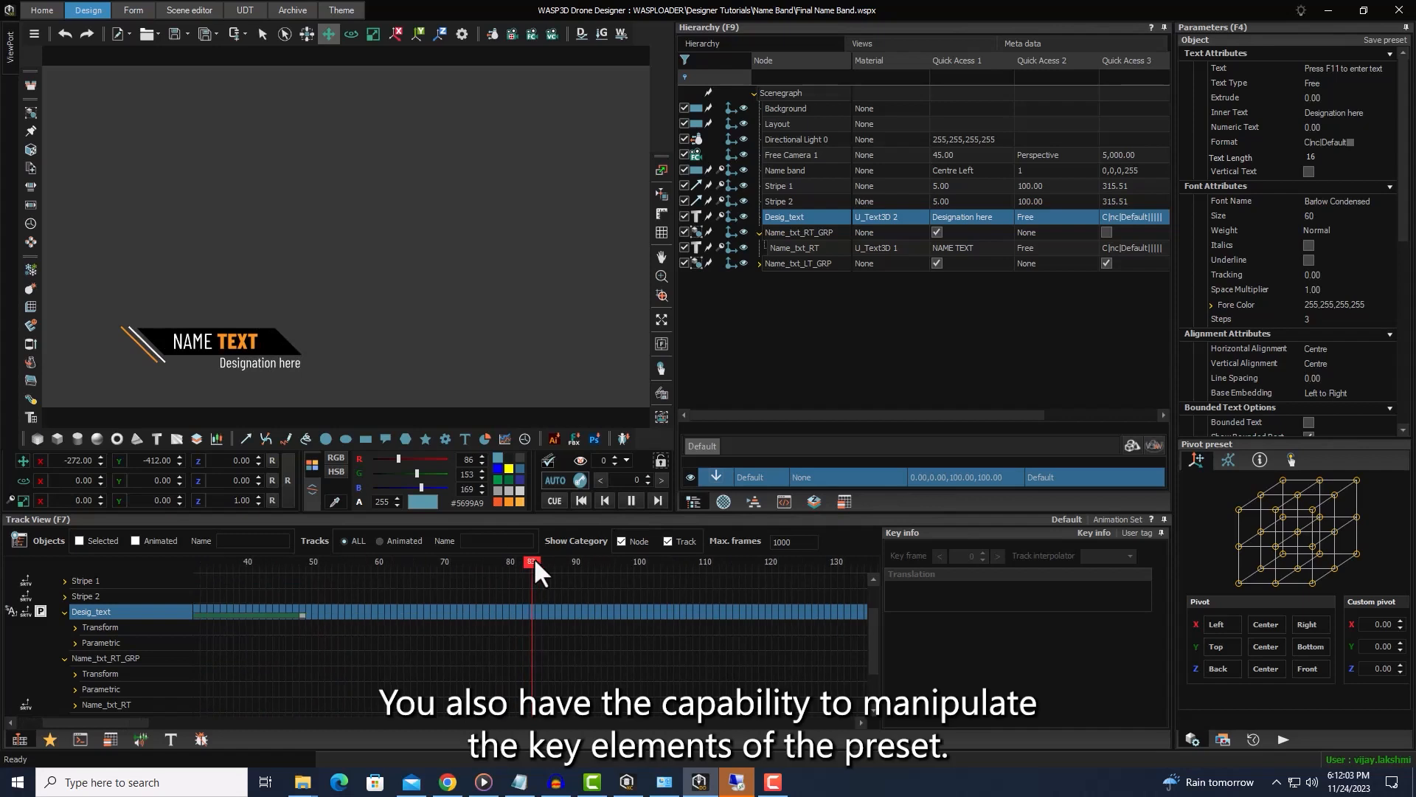
drag(533, 559, 210, 561)
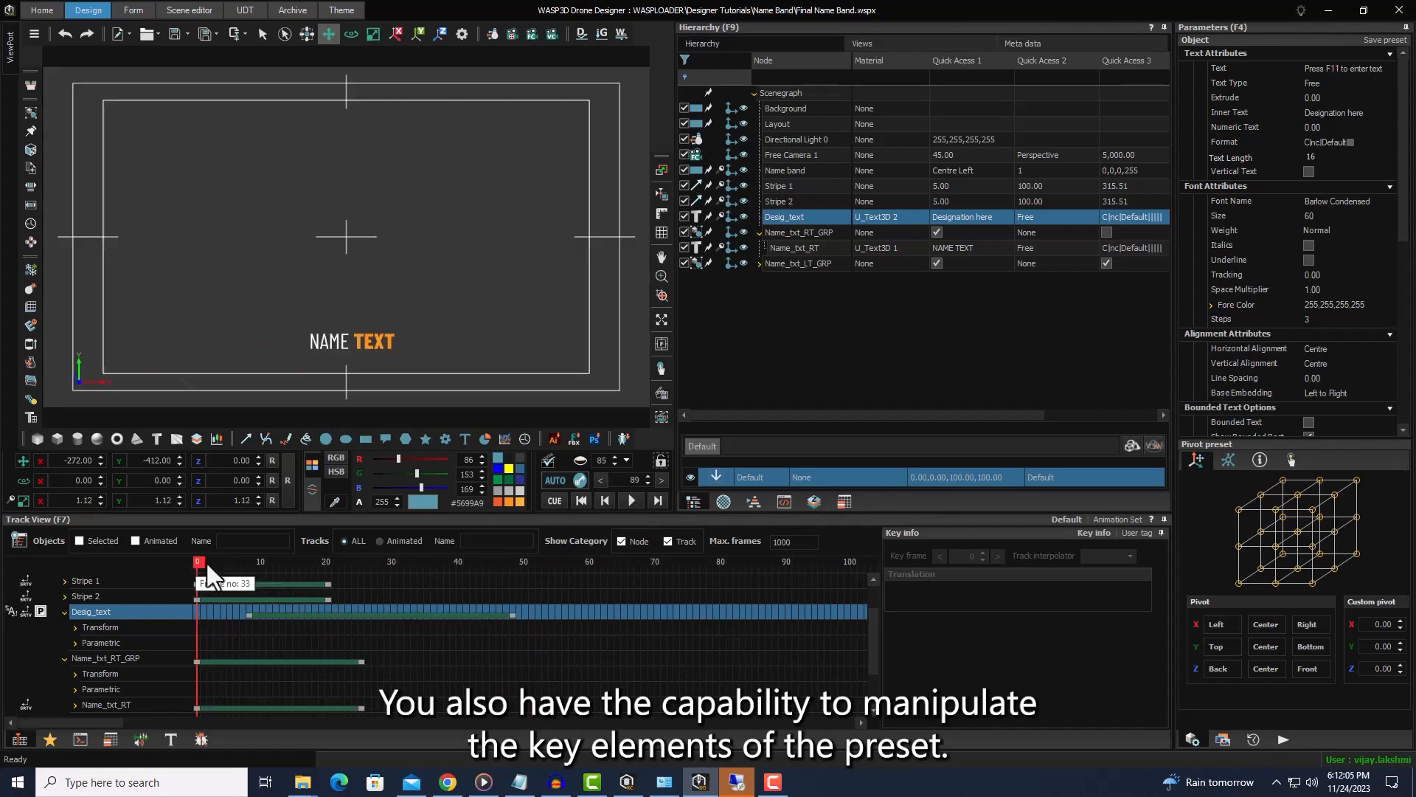
Step: Shorten the Desig_text preset animation by moving its end key to about frame 27, and play the scene from frame 0
drag(512, 613, 331, 616)
drag(211, 562, 153, 570)
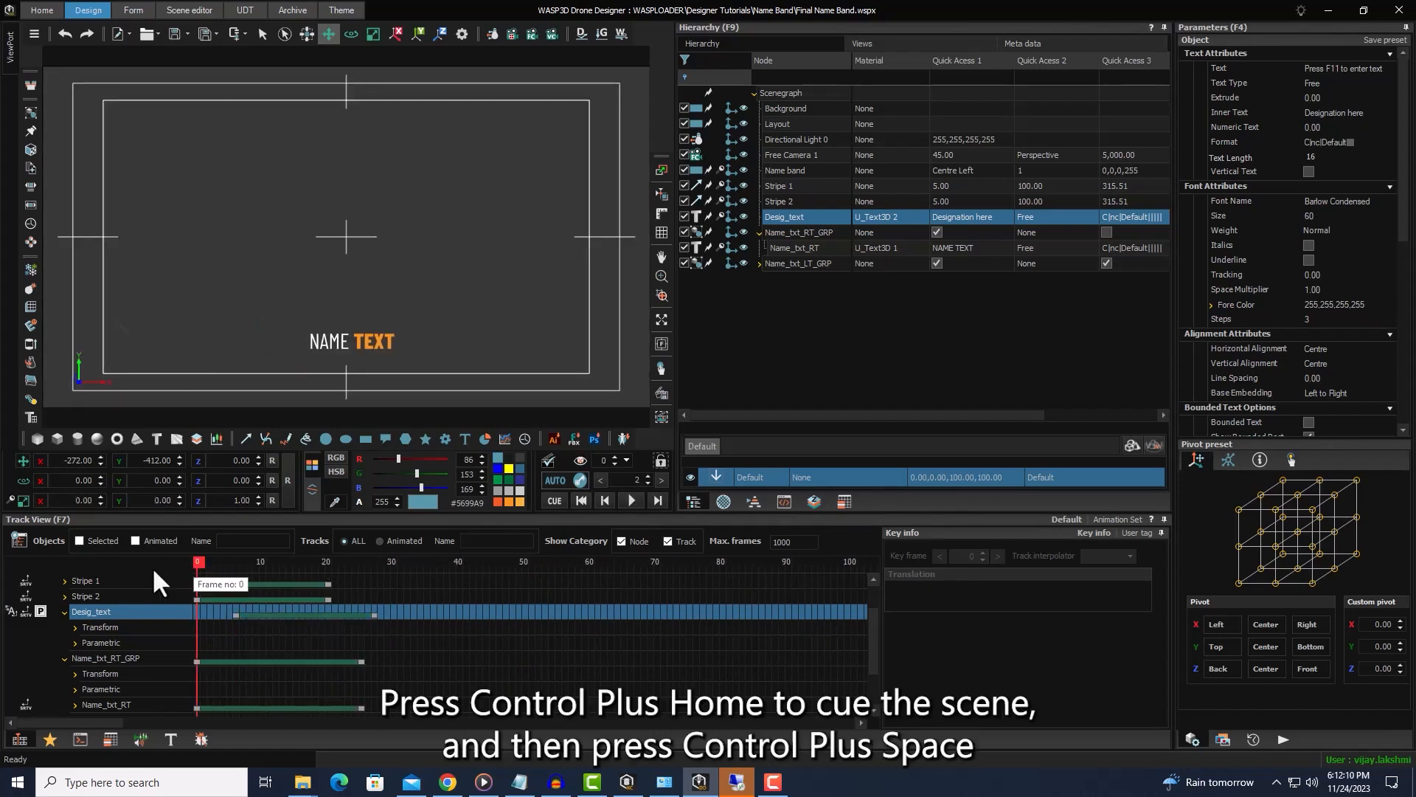
key(ctrl+Home)
click(639, 501)
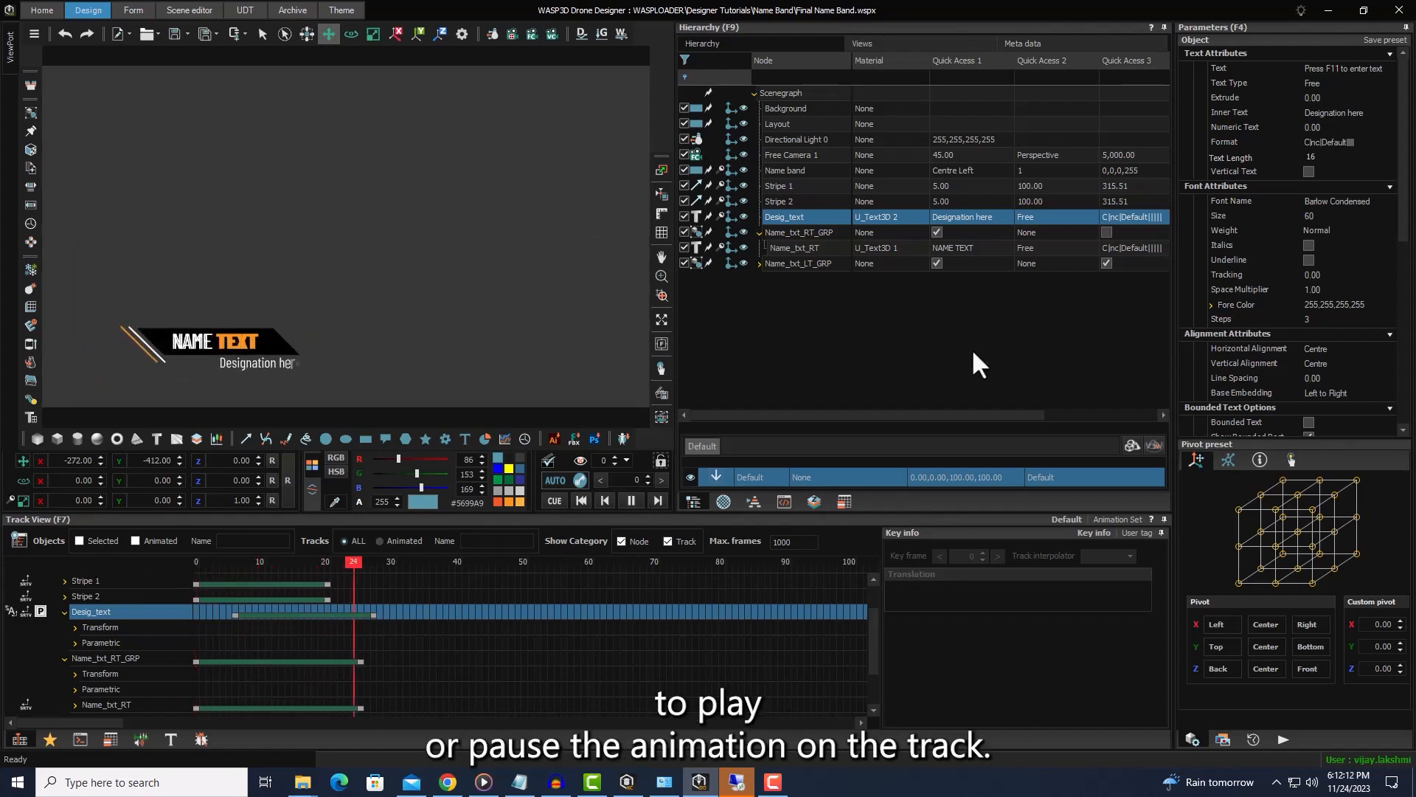
click(627, 502)
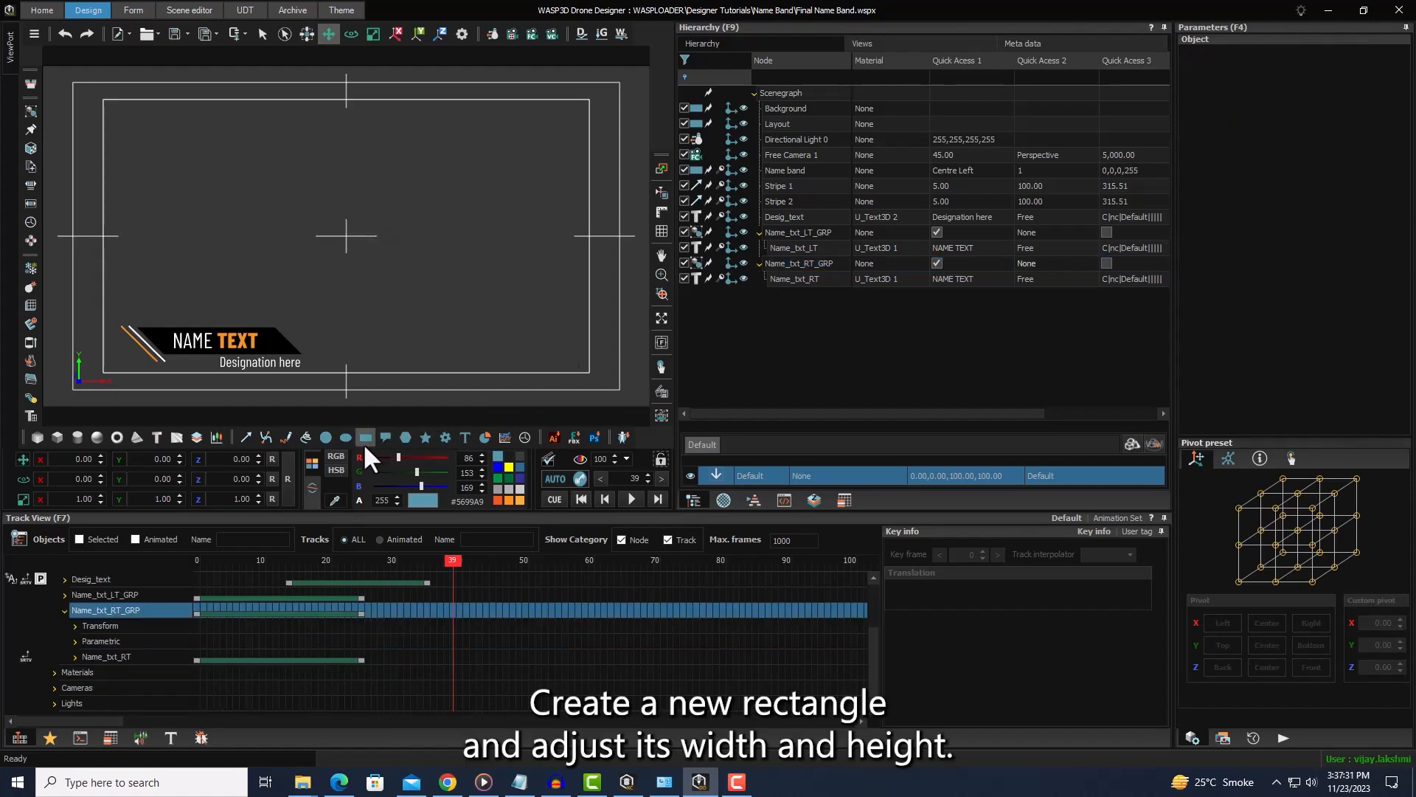
Step: Create a new rectangle and set its width to 40 and its height to 450
click(365, 440)
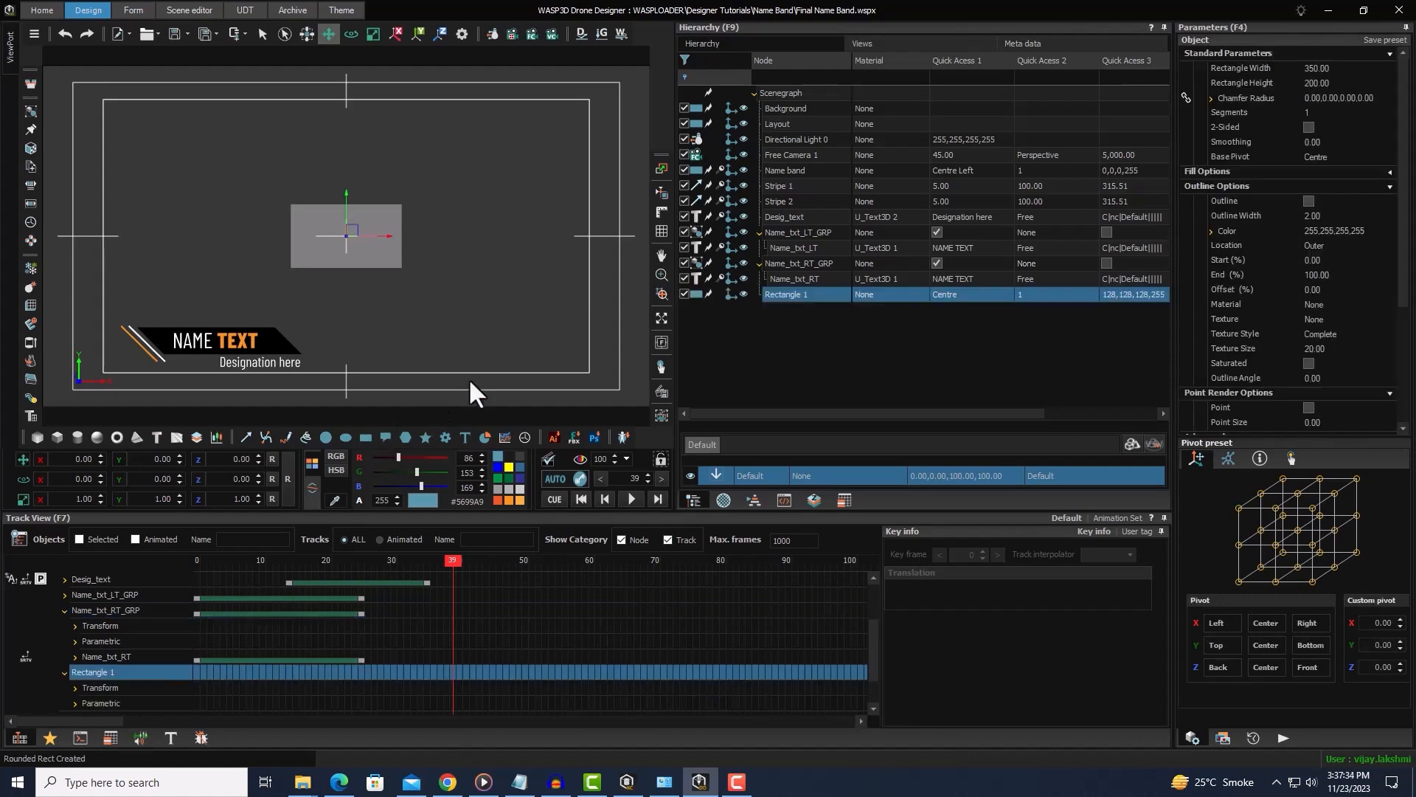
drag(1247, 68, 1188, 103)
double_click(1363, 71)
text(40)
key(Return)
double_click(1321, 84)
text(426)
key(Return)
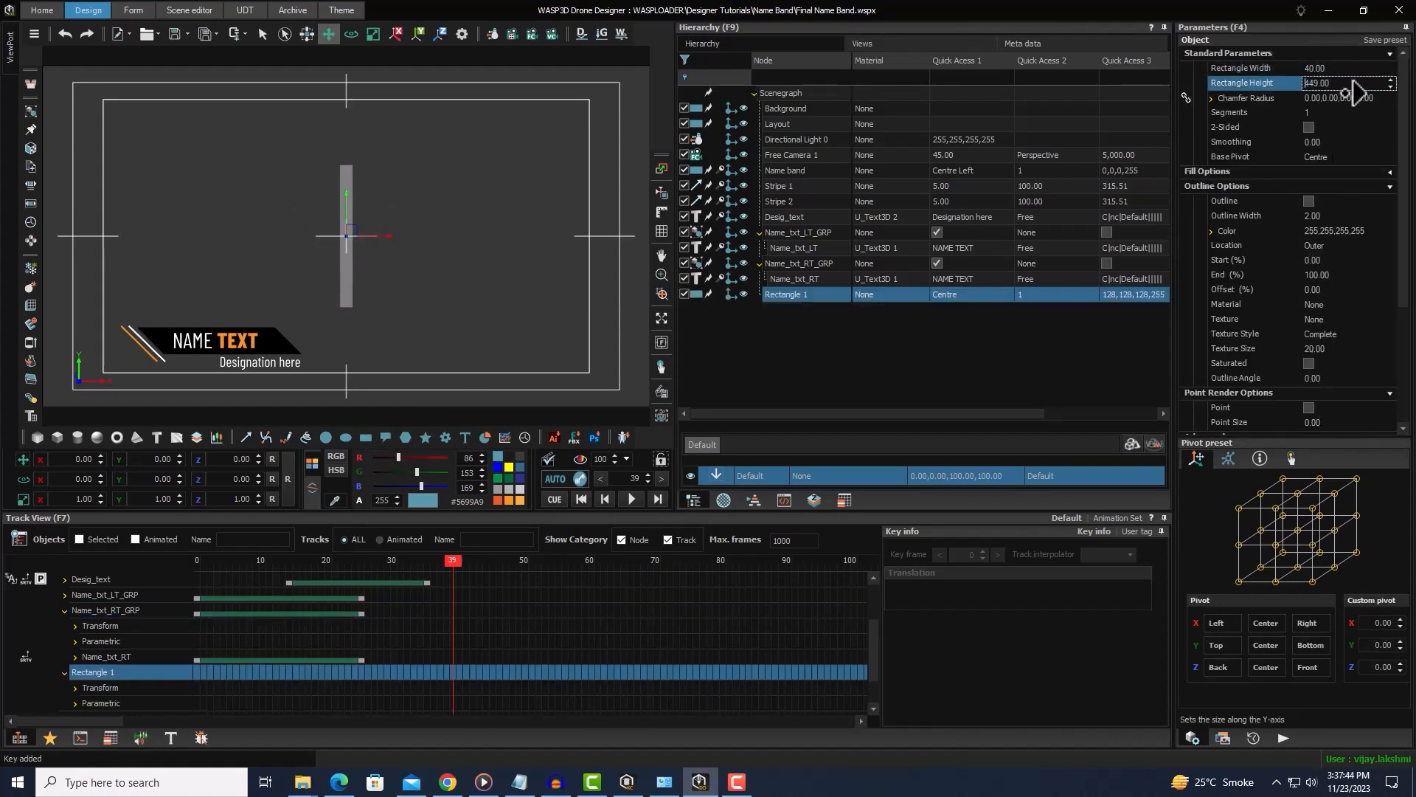
double_click(1327, 84)
text(450)
key(Return)
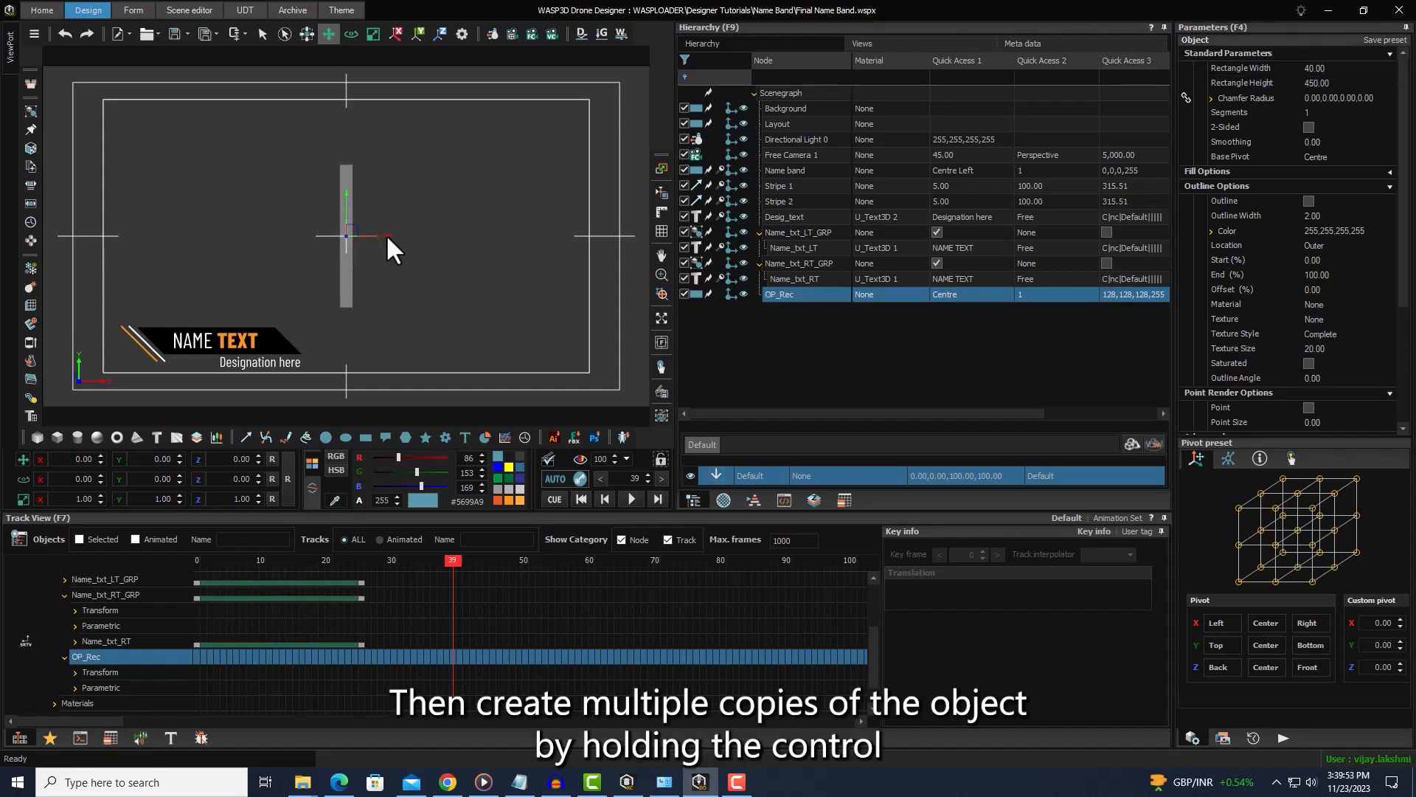
Step: Create 4 copies of OP_Rec along X with a relative translation offset of 58.16
ctrl+drag(387, 236, 406, 237)
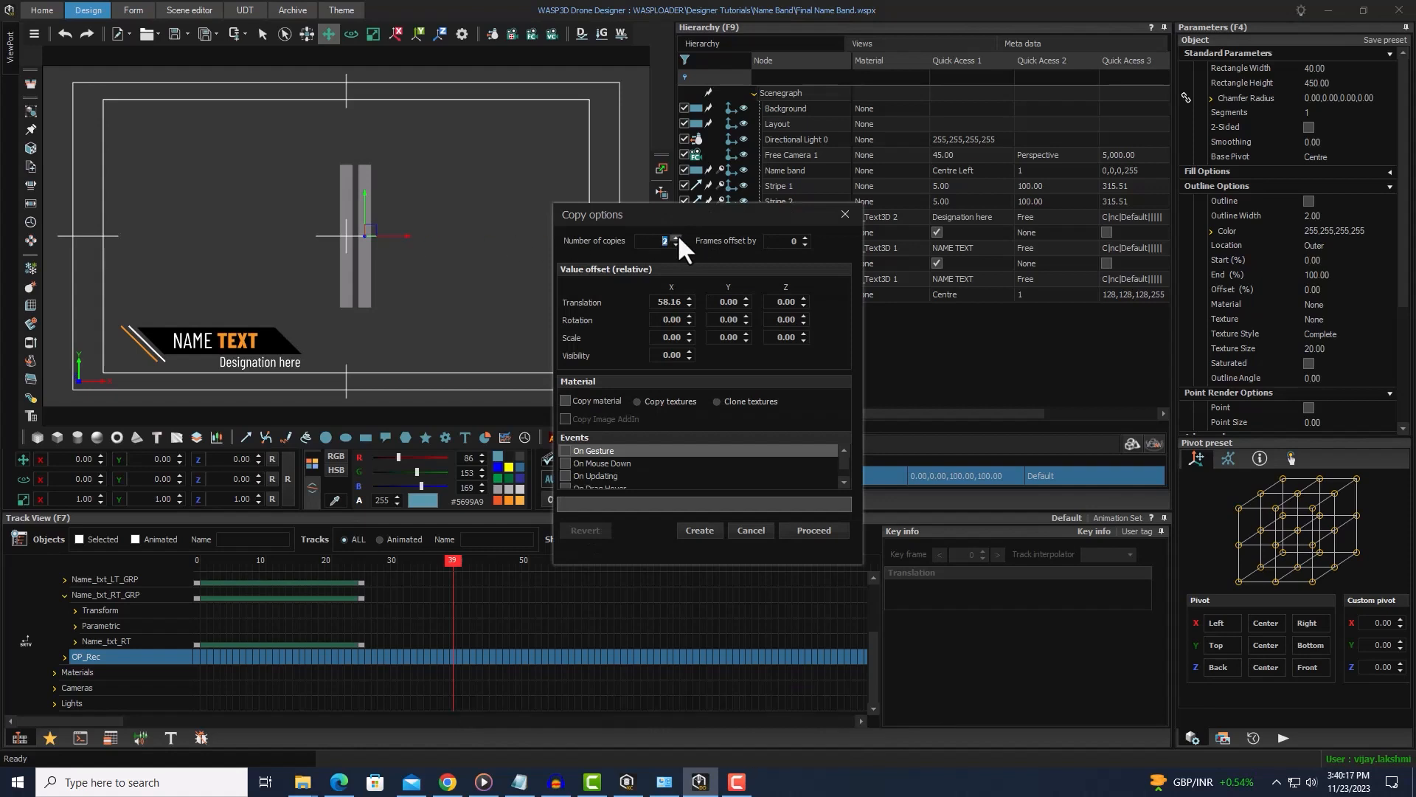
click(676, 237)
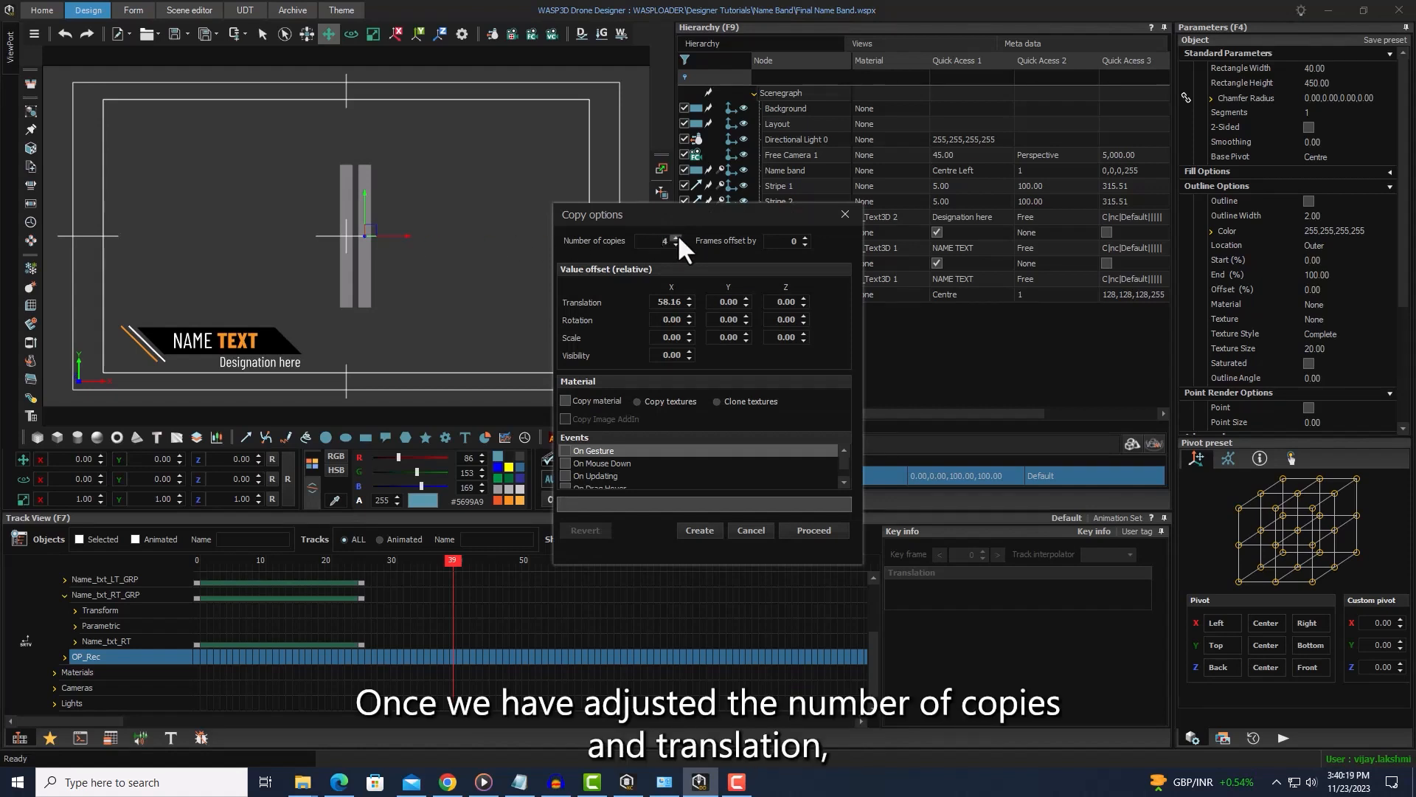
click(834, 525)
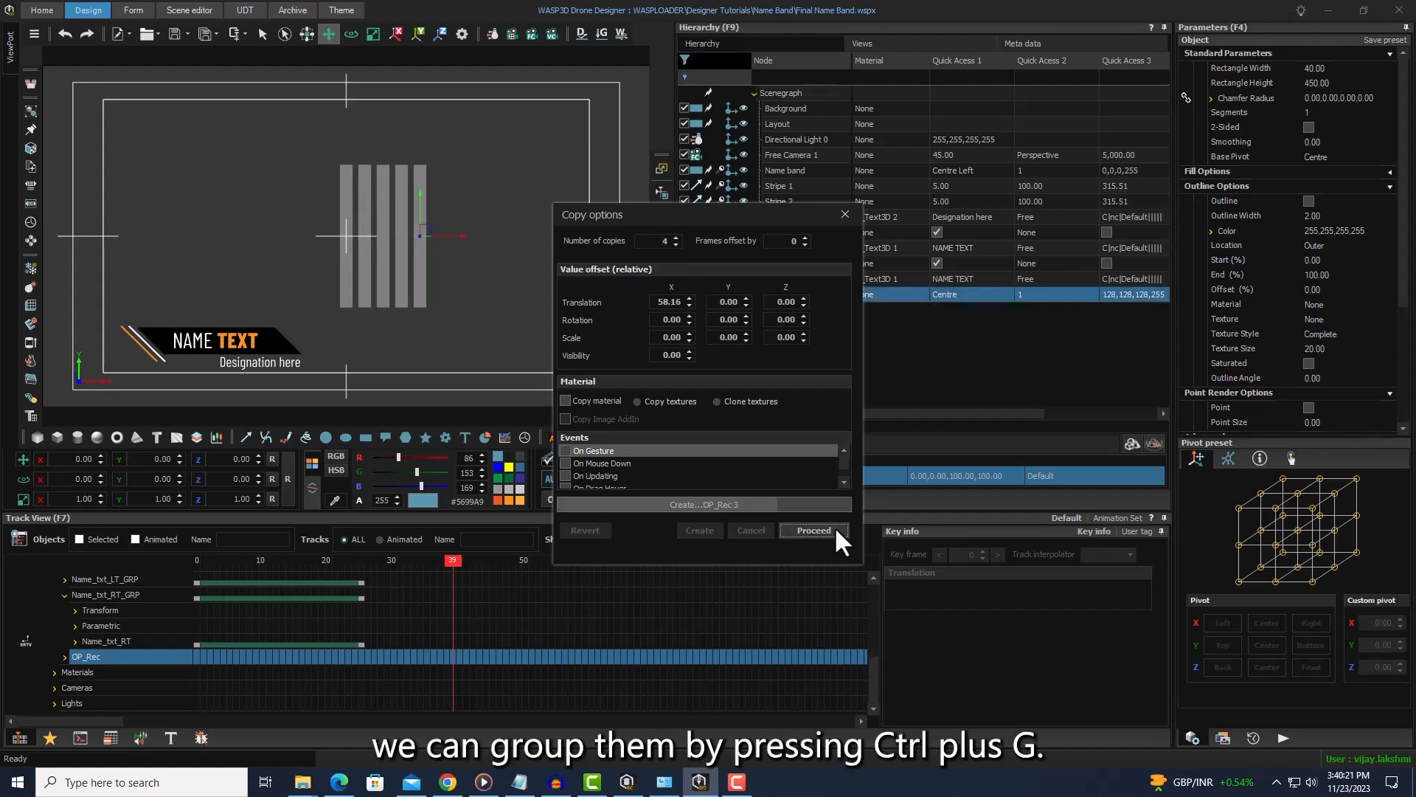
Step: Group OP_Rec and its four copies as Matte_GRP, then unfreeze the group's pivot and centre it
shift+click(801, 294)
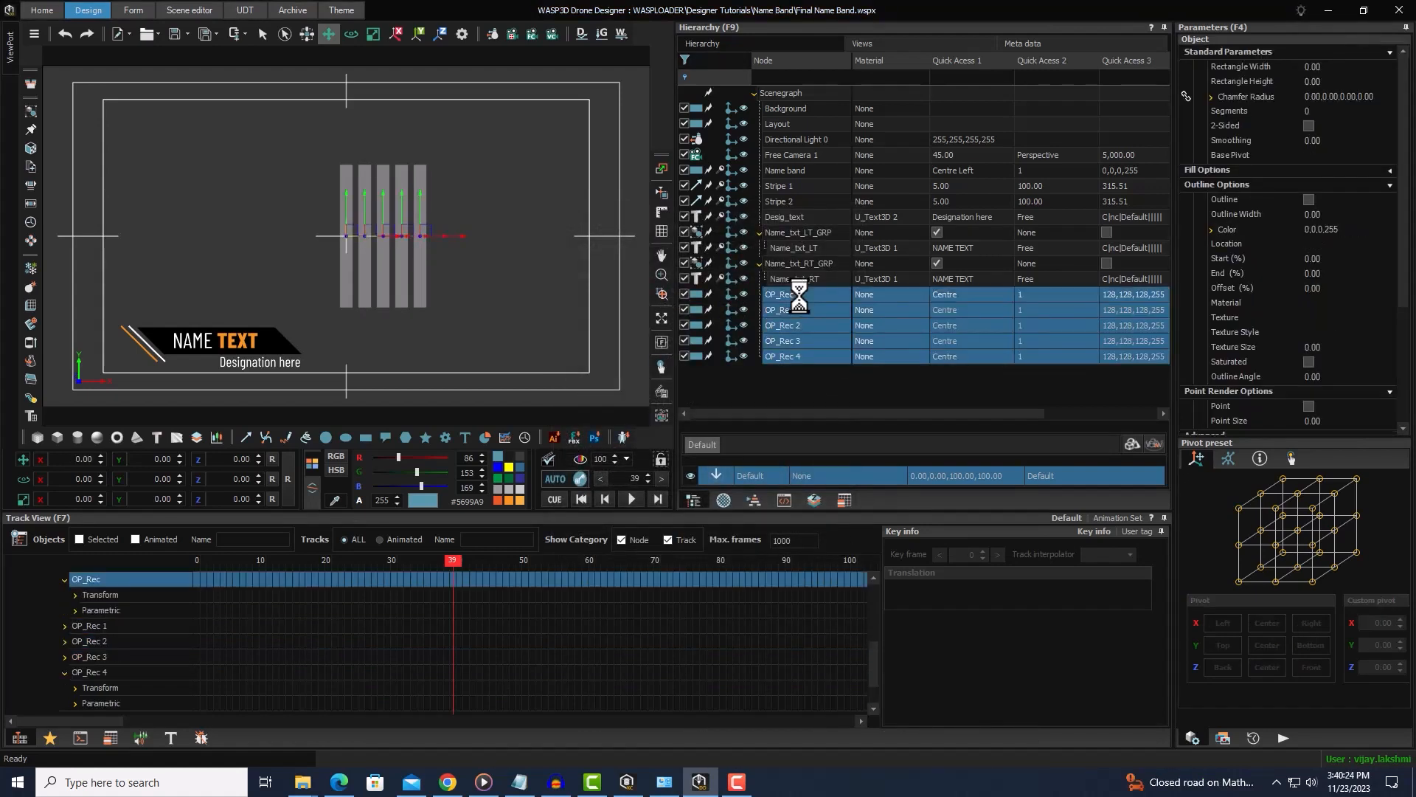
key(ctrl+g)
text(Matte_GRP)
key(Return)
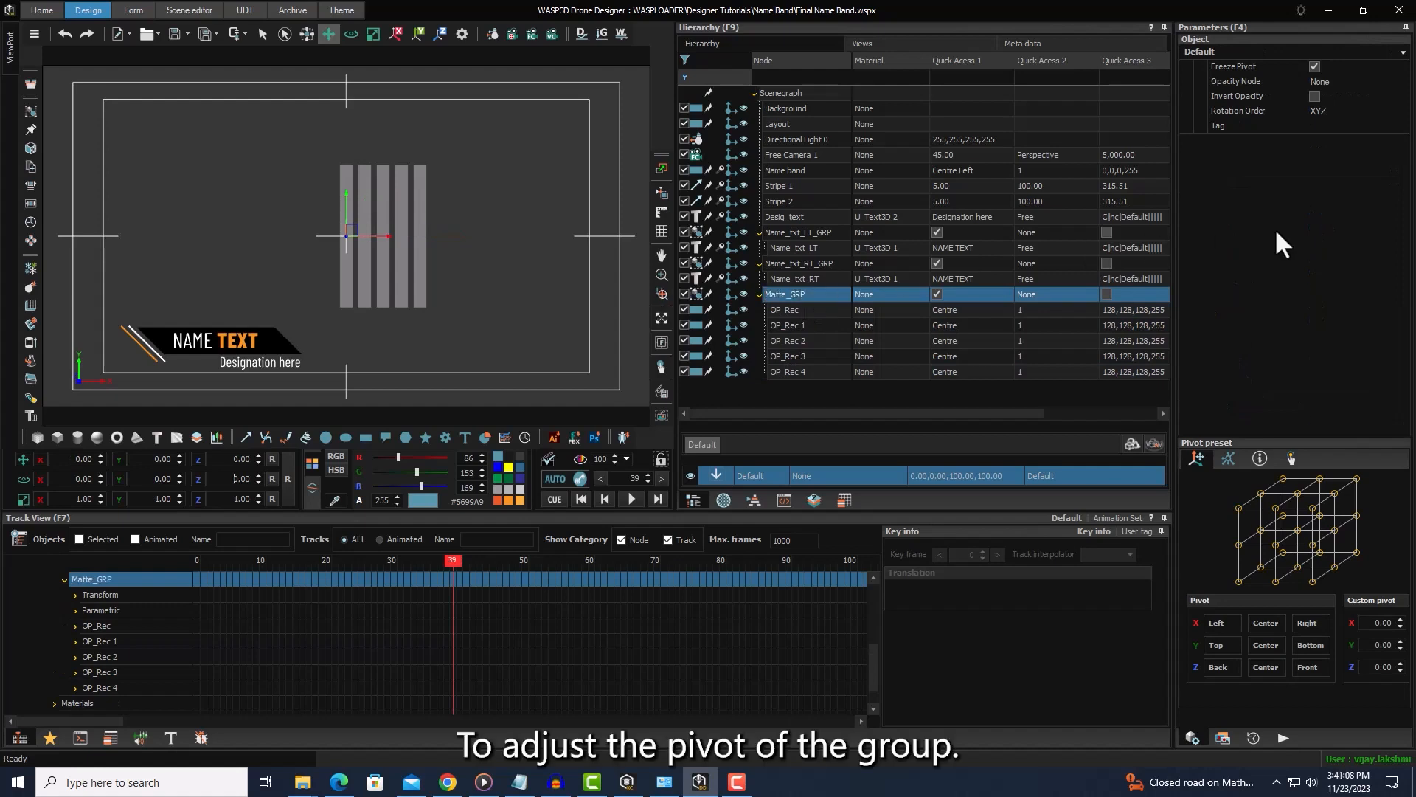
click(1314, 67)
click(1297, 529)
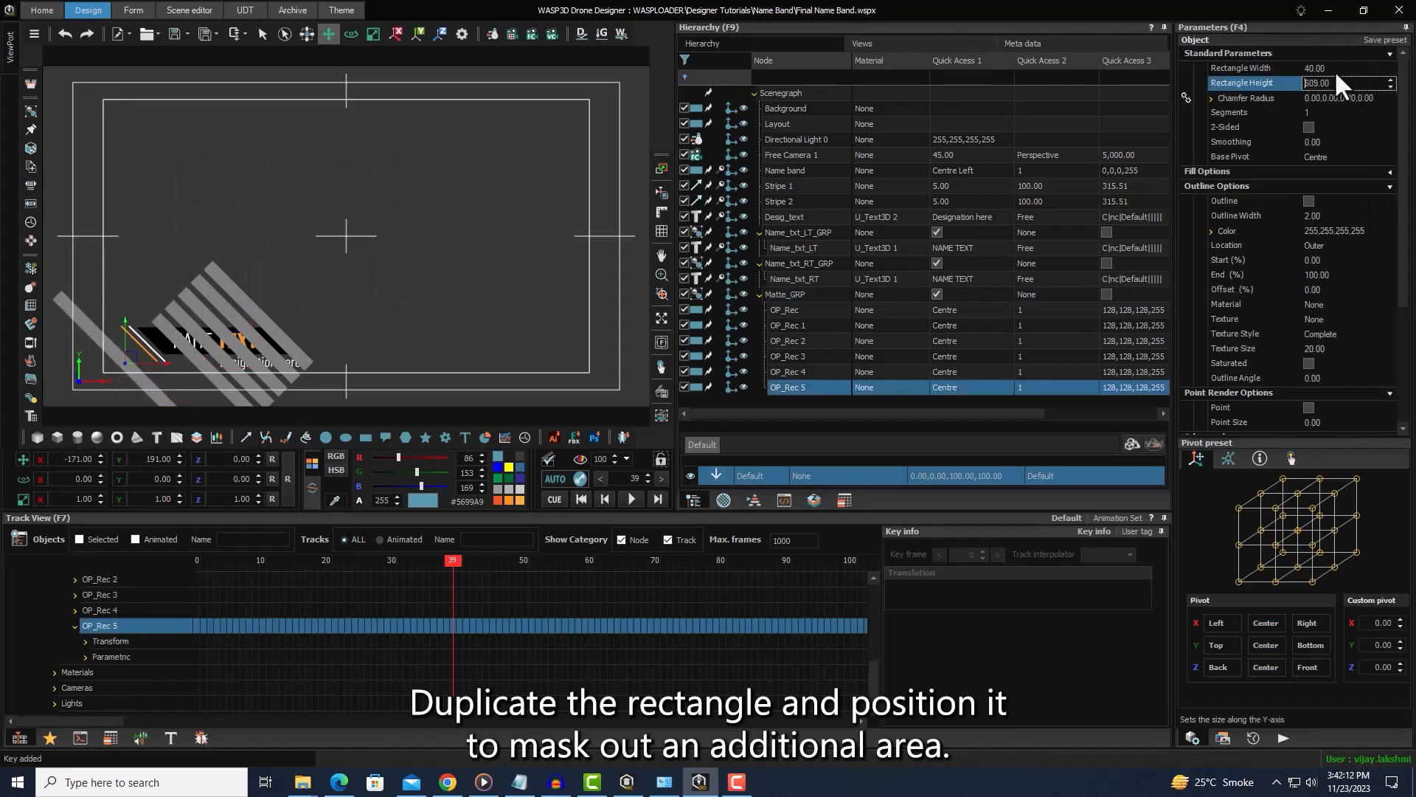
Step: Widen the duplicate rectangle OP_Rec 5 to 619 and move it to X -374 to mask an additional area
click(1335, 68)
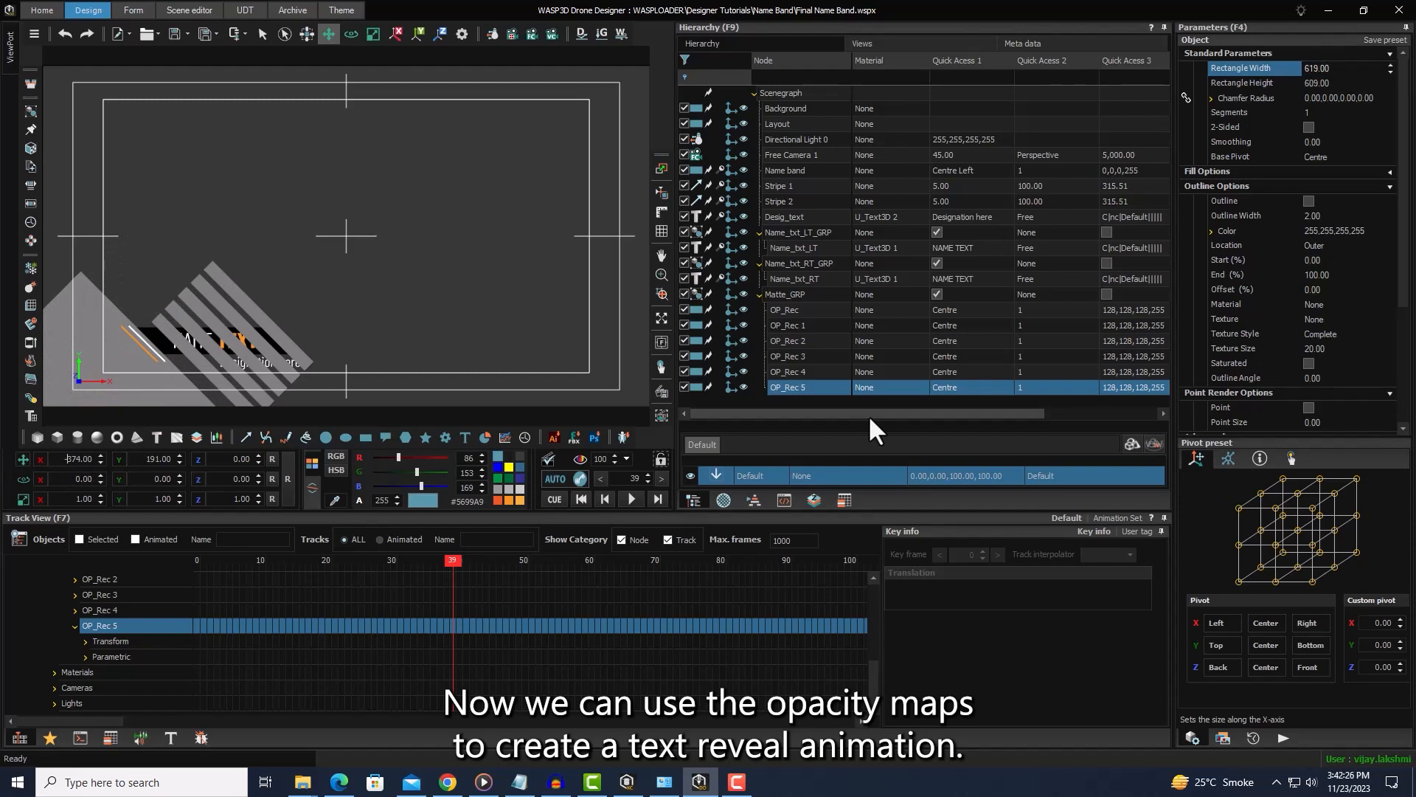
Step: Assign Matte_GRP as the opacity node of both Name_txt_LT_GRP and Name_txt_RT_GRP
click(794, 231)
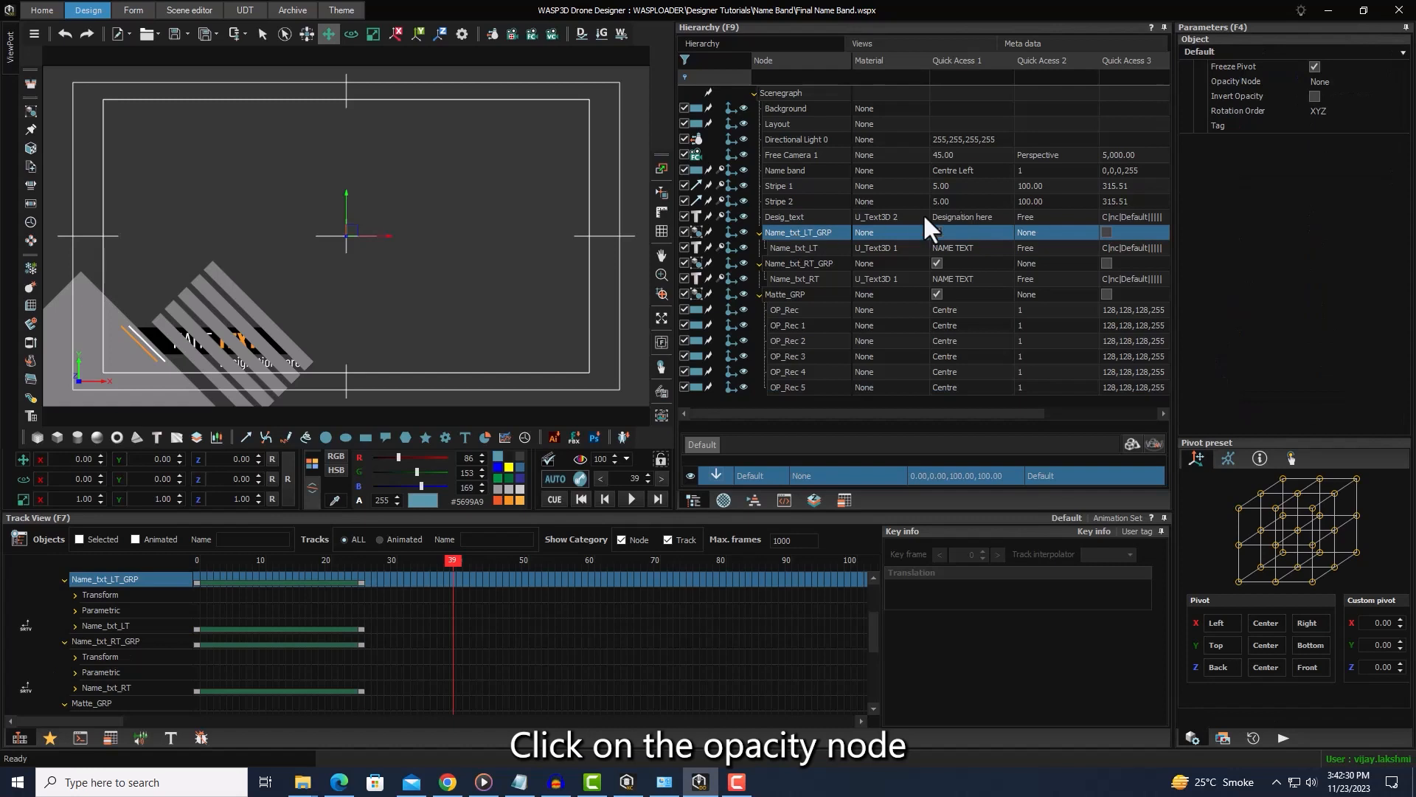
click(1325, 83)
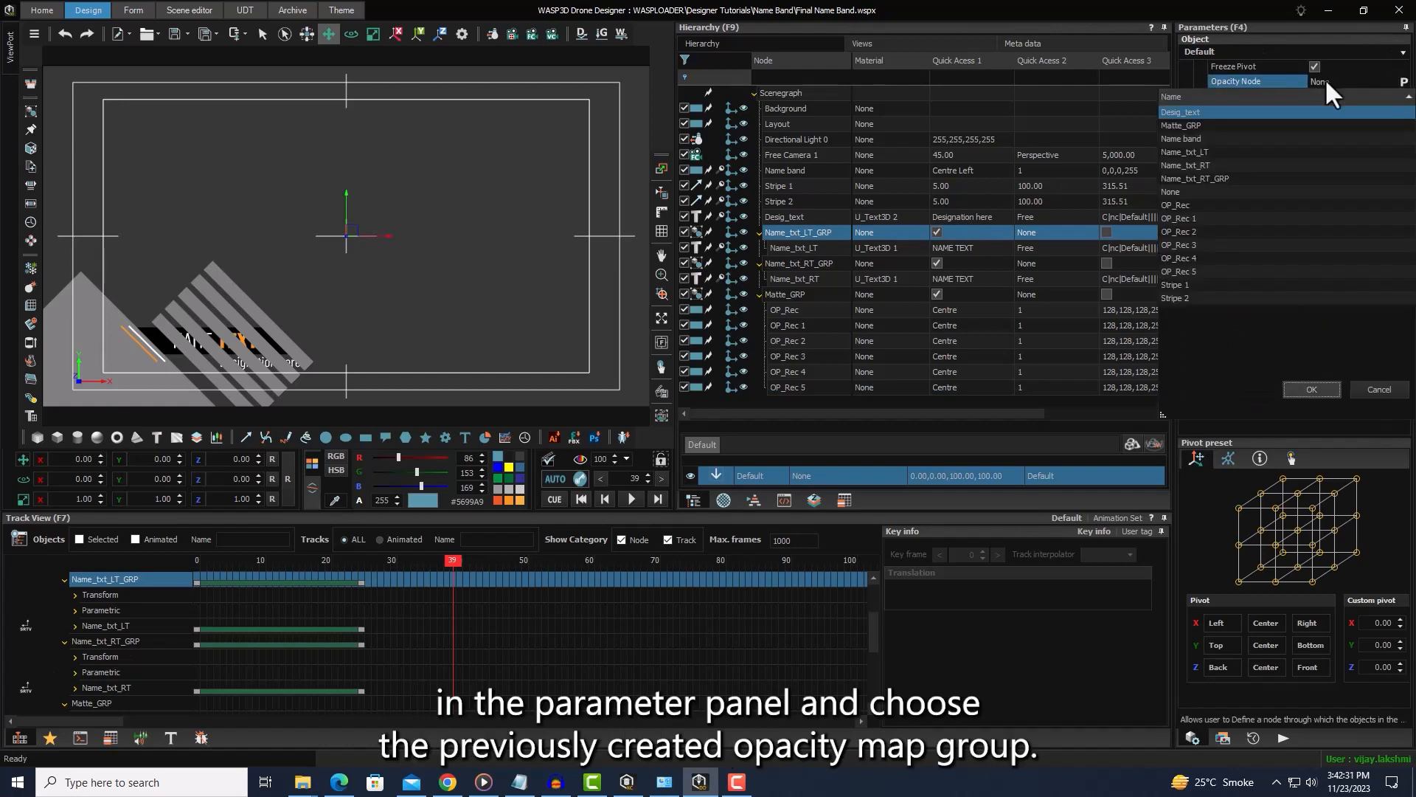
click(1195, 126)
click(1312, 388)
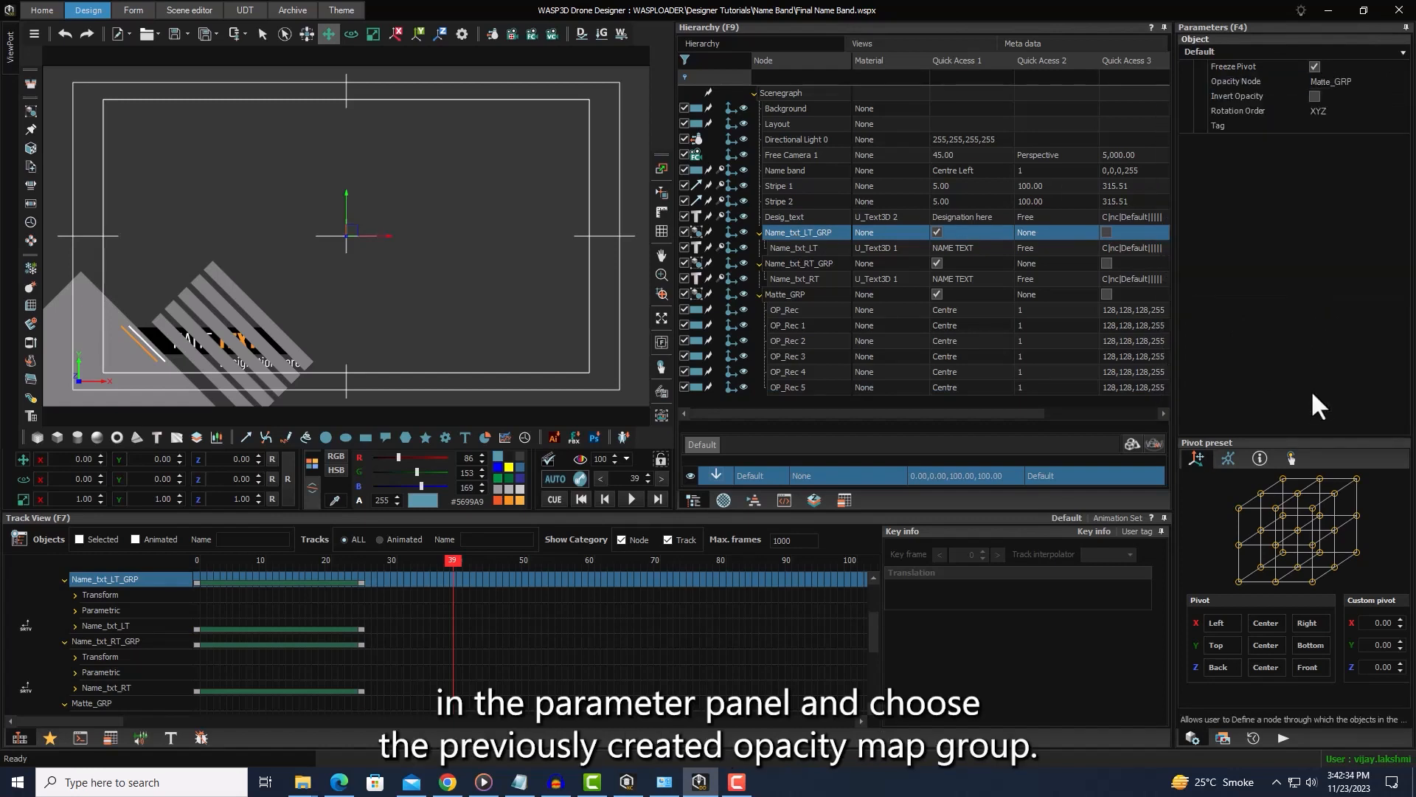
click(812, 263)
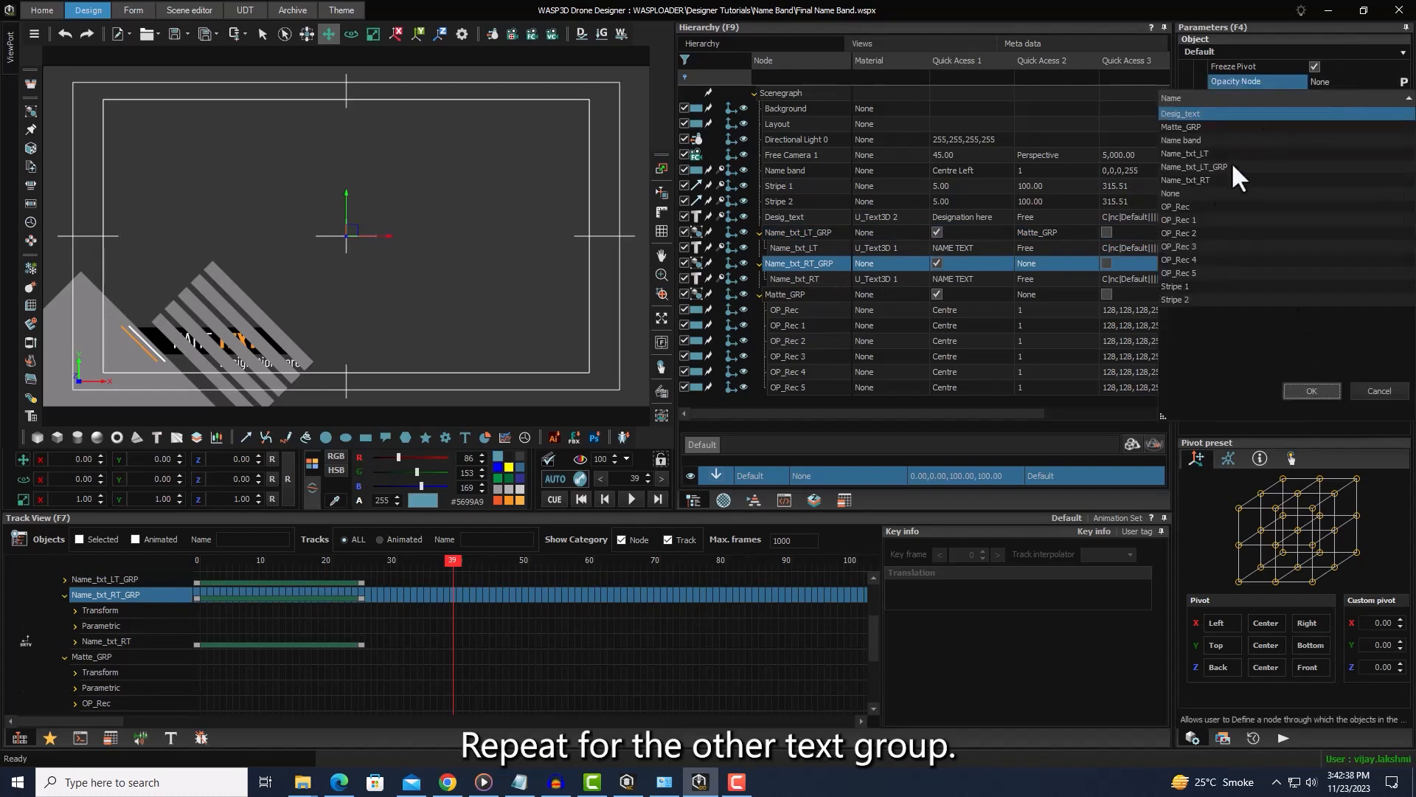
click(1210, 126)
click(1310, 391)
Step: Hide Matte_GRP and its rectangles in the scene, and play the name text reveal from the start
click(745, 294)
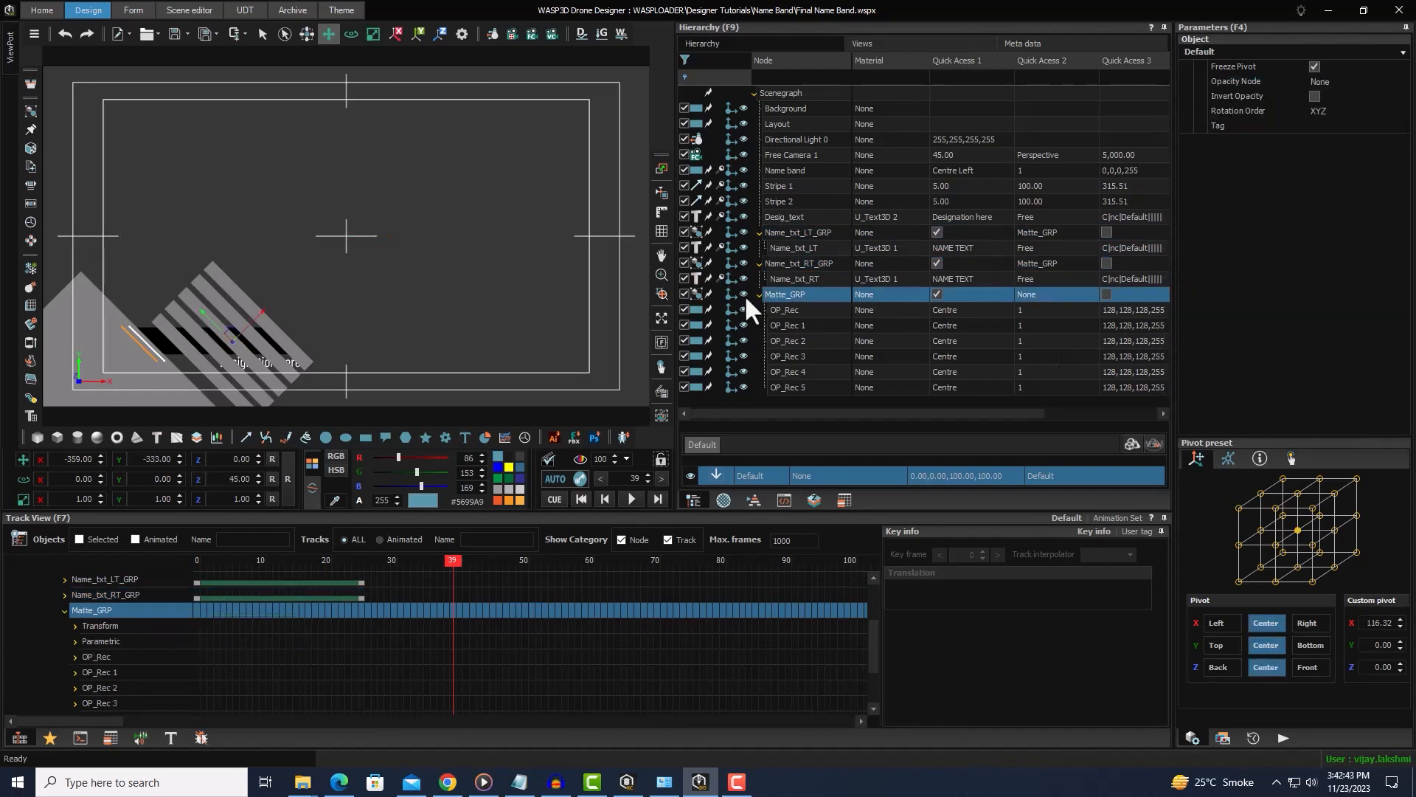
drag(251, 560, 214, 559)
click(562, 500)
click(633, 499)
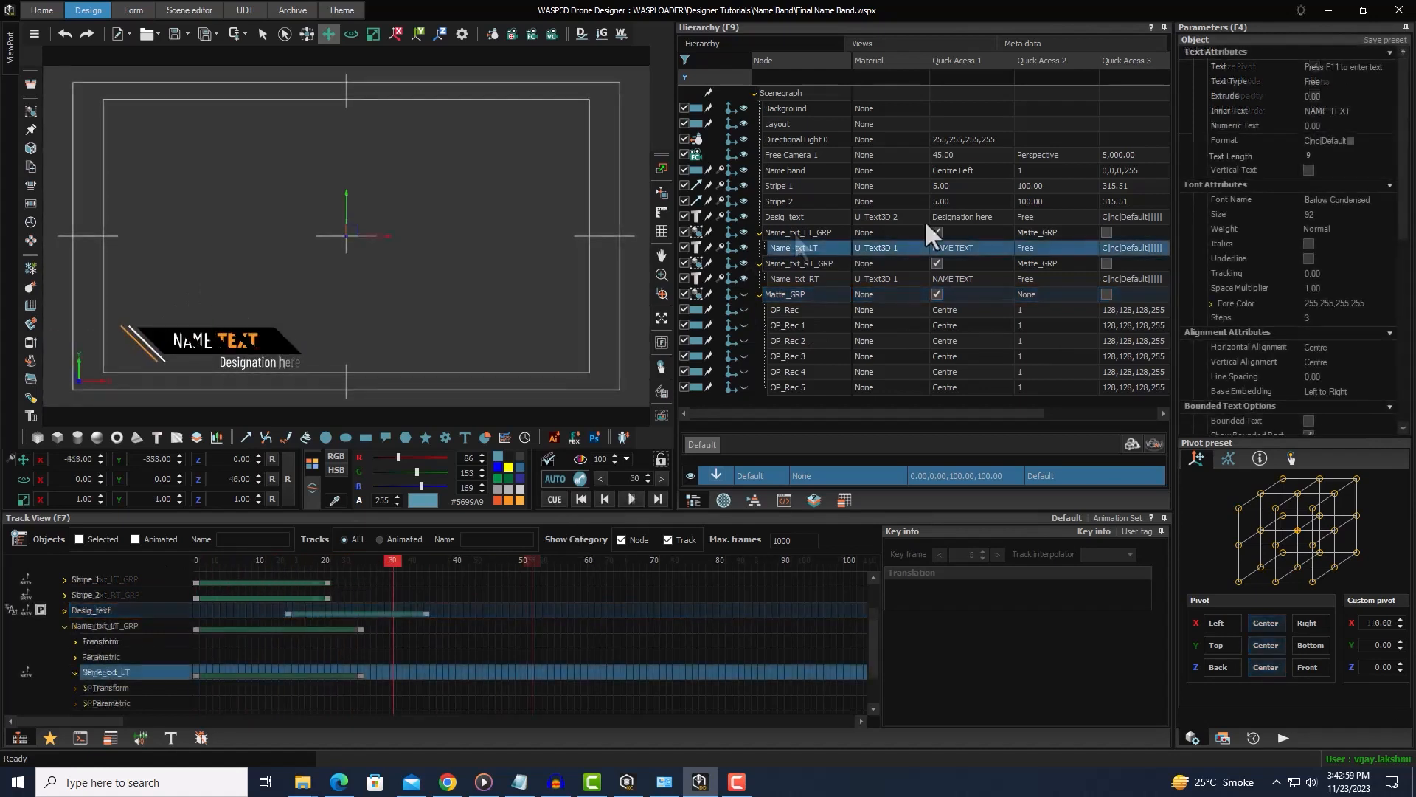
Step: Enable Invert Opacity for Name_txt_LT_GRP and play the animation from frame 0
click(927, 232)
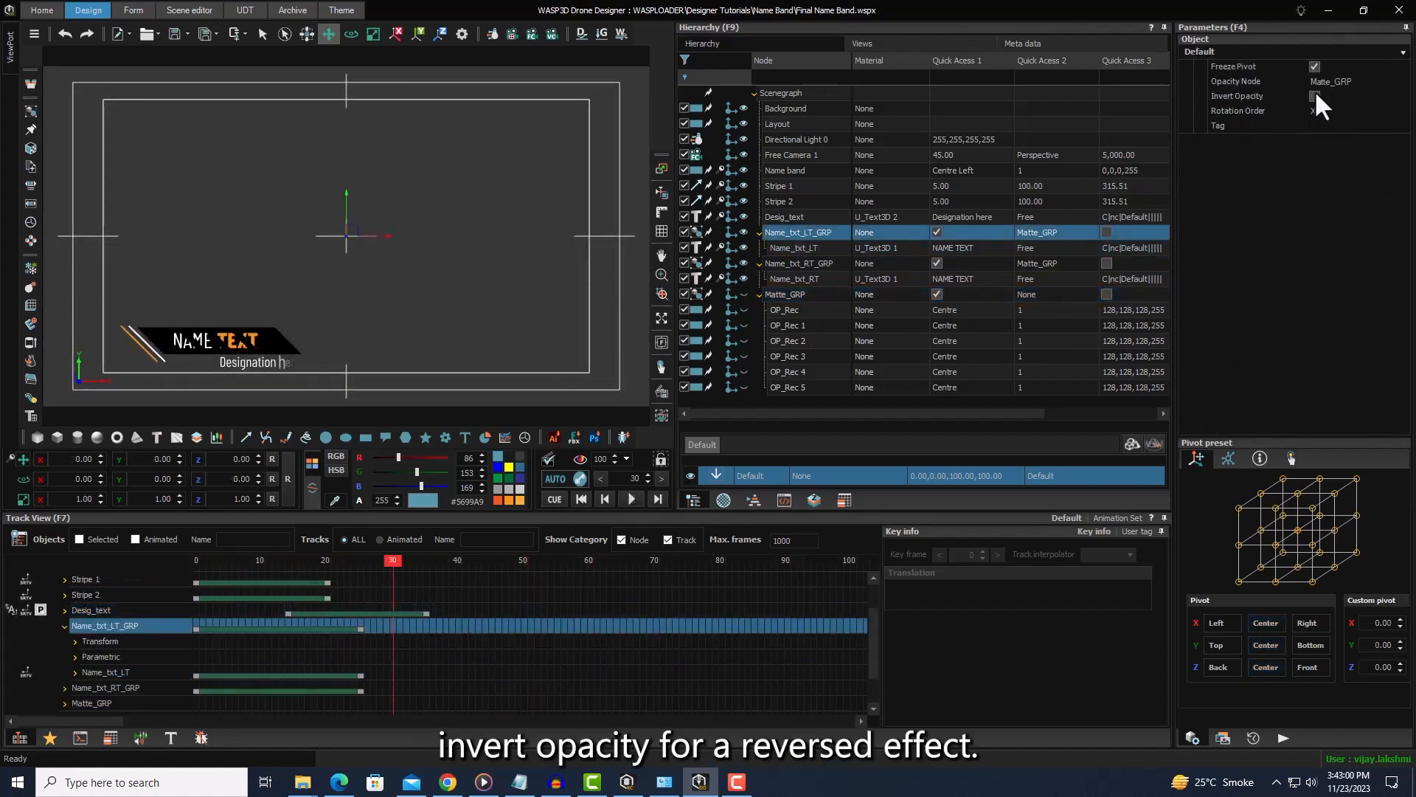
click(1314, 96)
drag(392, 561, 164, 559)
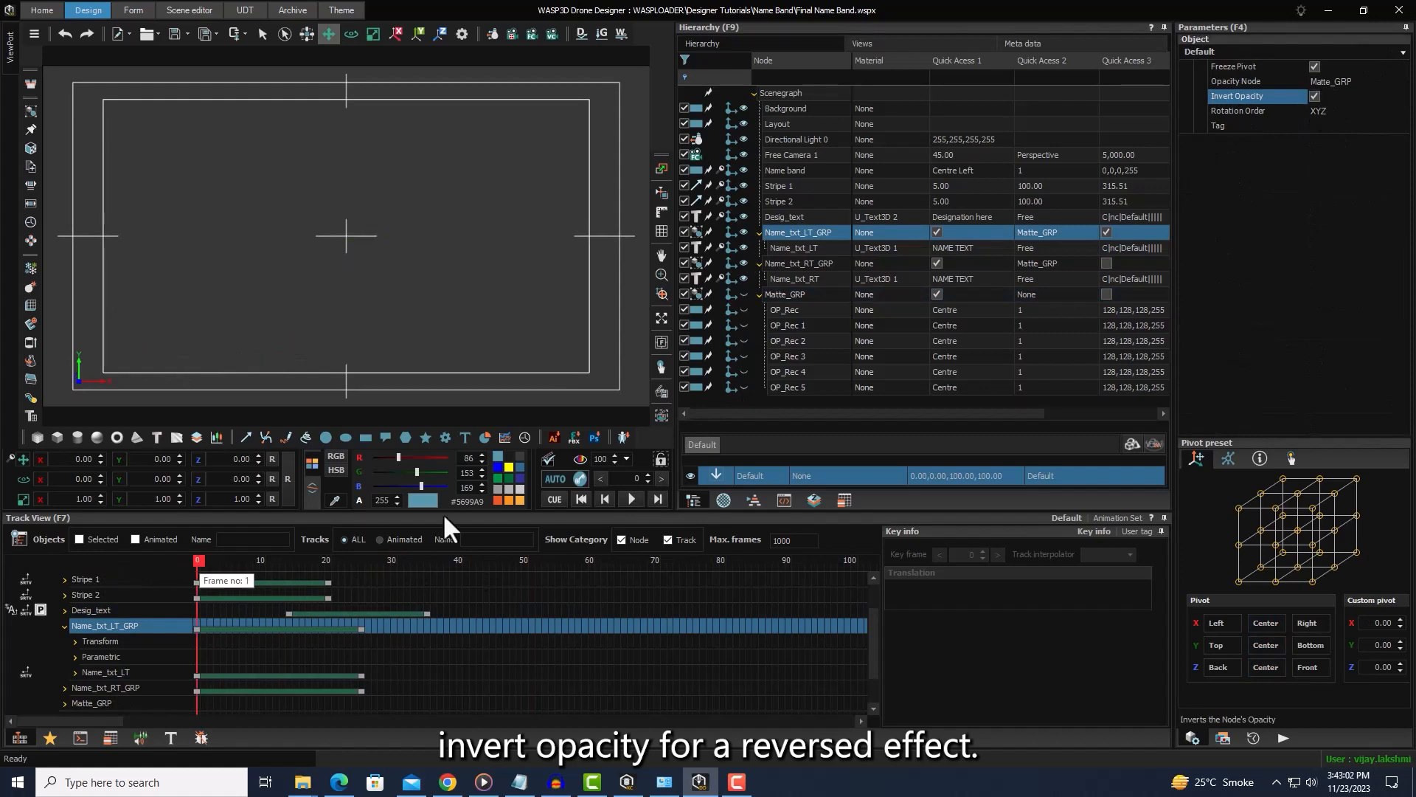
click(632, 499)
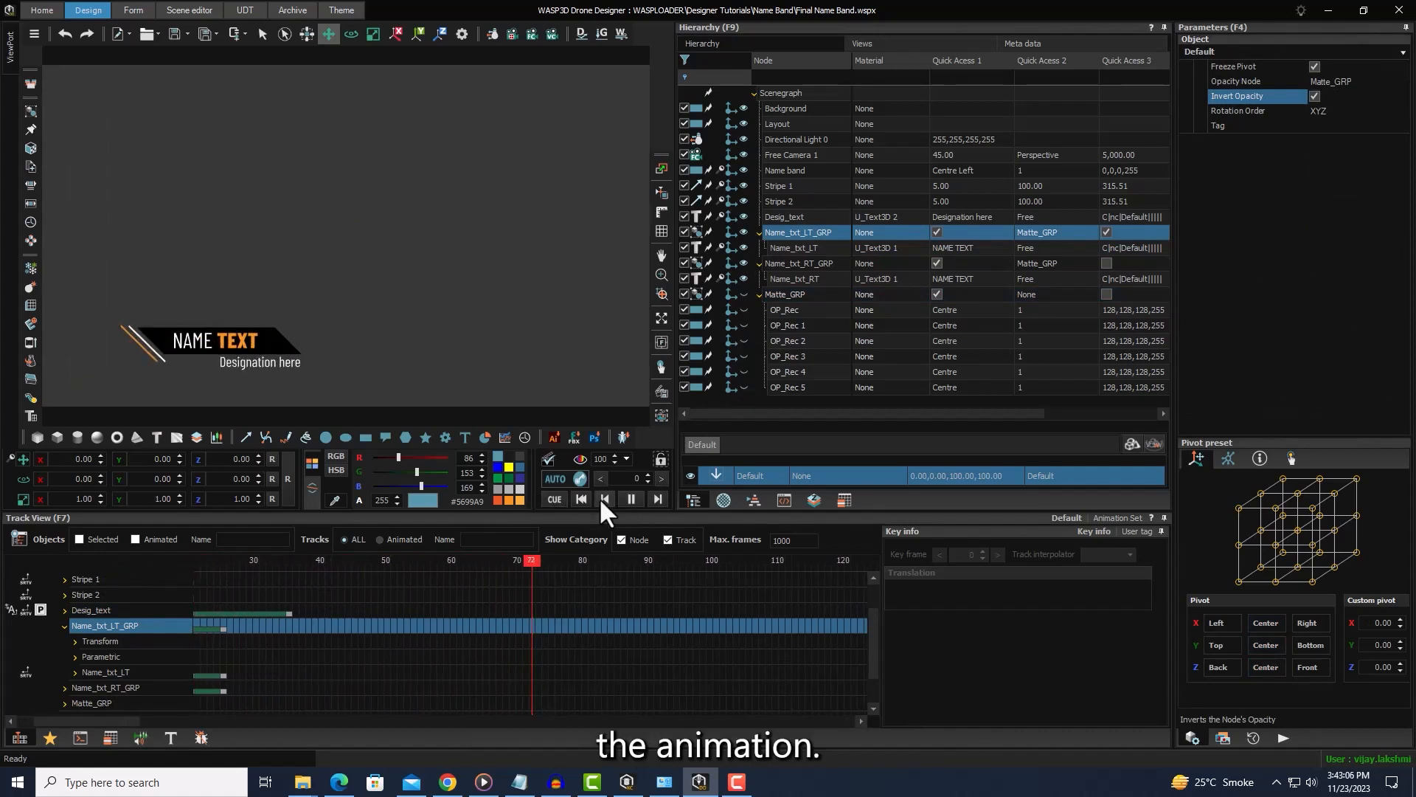
click(580, 498)
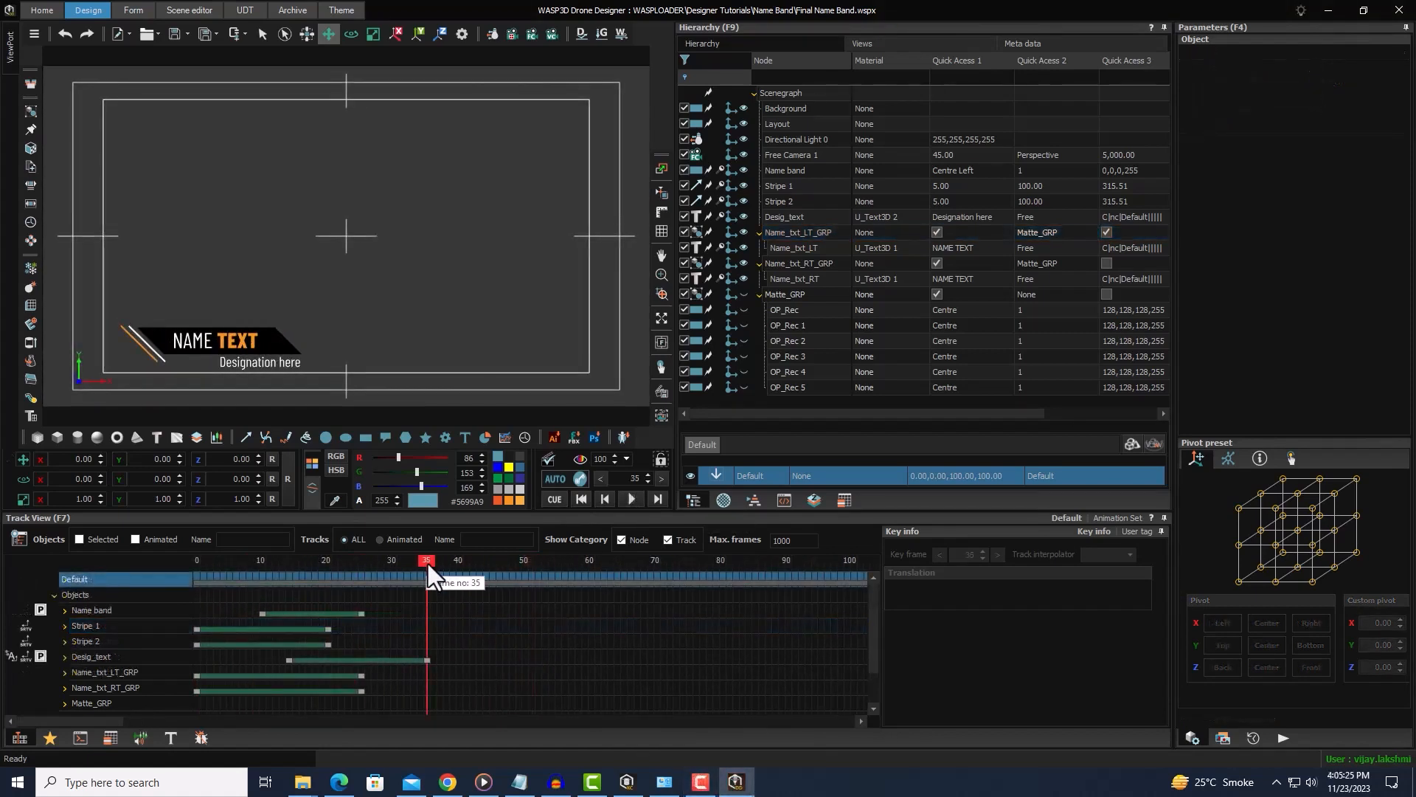
Step: Add an infinite pause control to the Default track at frame 40
drag(427, 563, 458, 573)
right_click(458, 572)
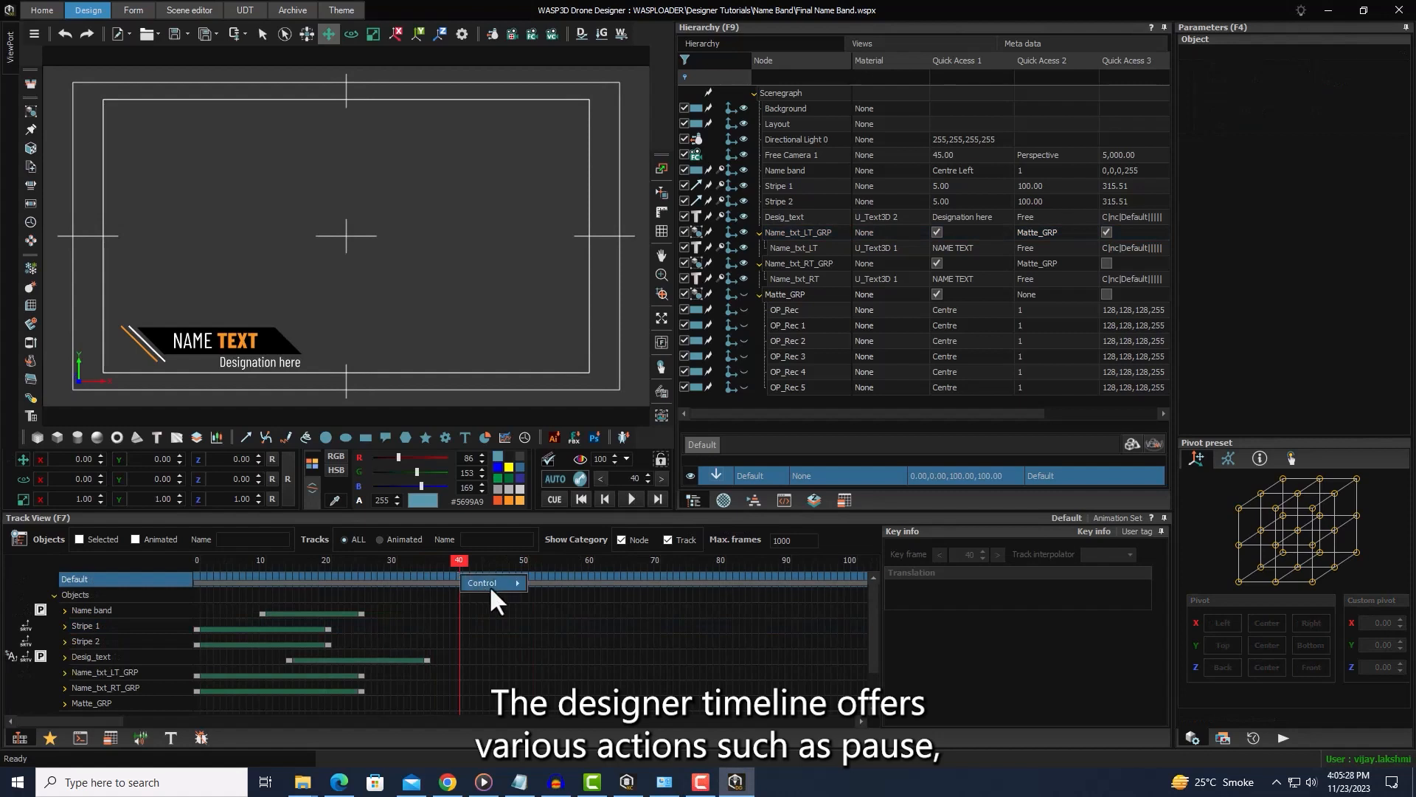
mouse_move(489, 586)
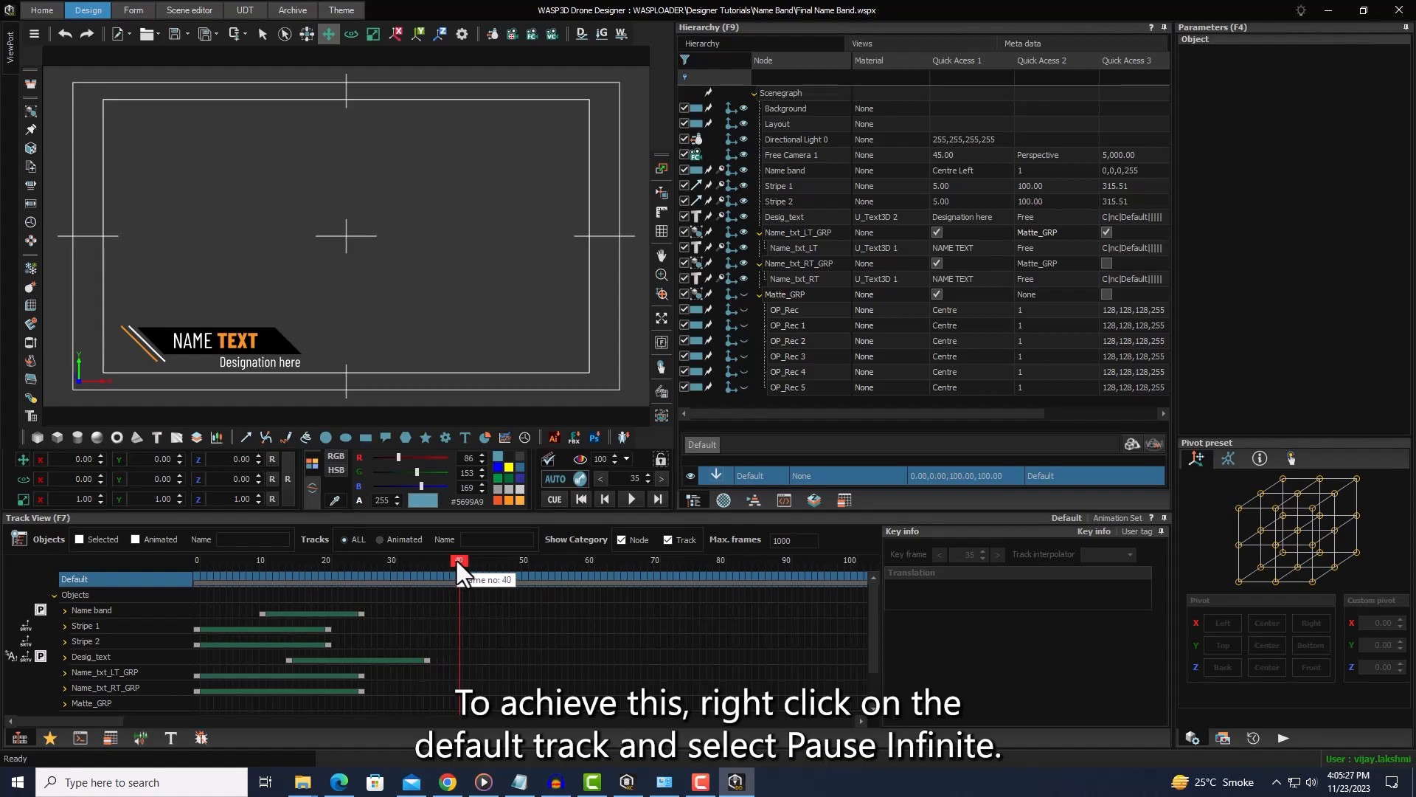
click(454, 557)
right_click(458, 572)
mouse_move(490, 586)
click(562, 598)
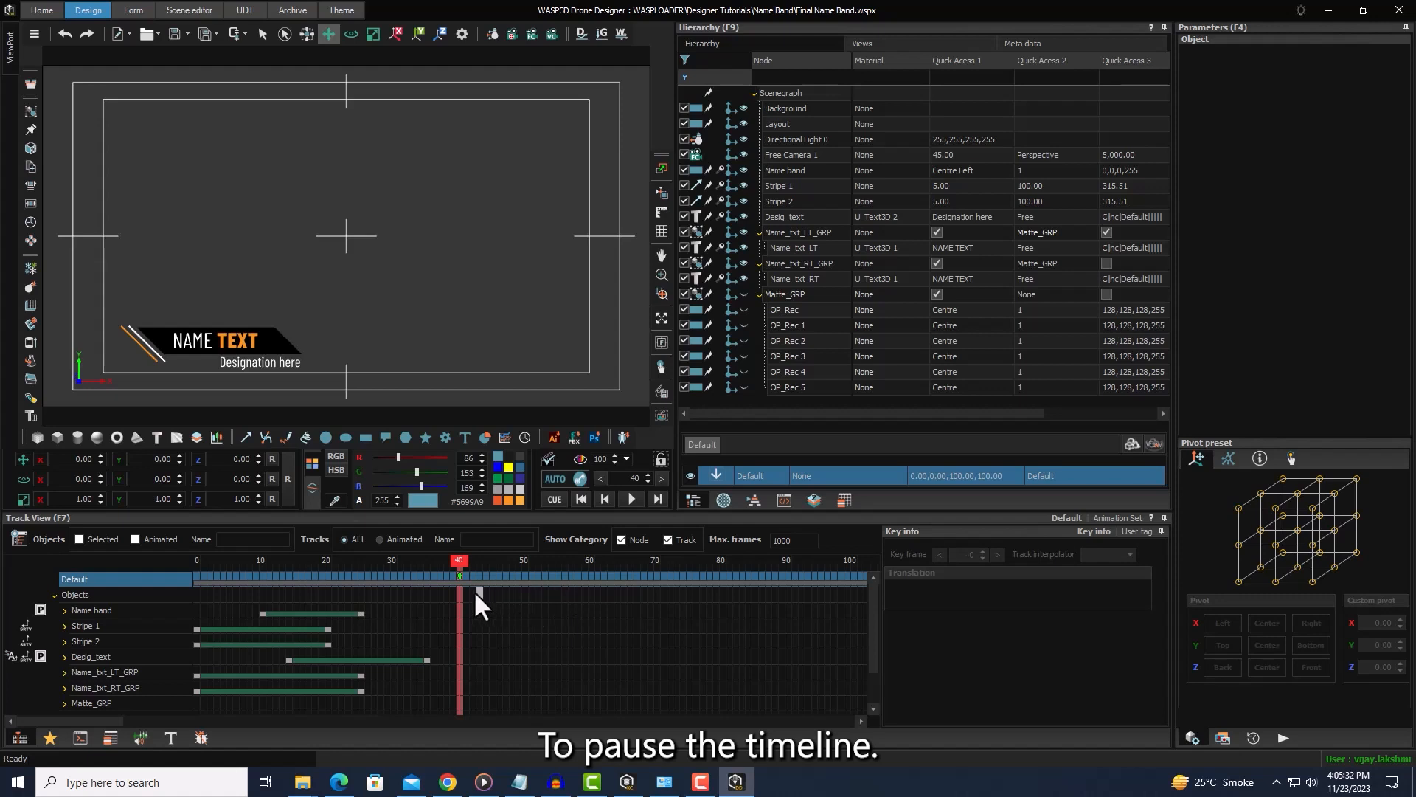
Step: Change the Pause_0 action at frame 40 from infinite to a constant 3-second pause and update the action stack
double_click(458, 574)
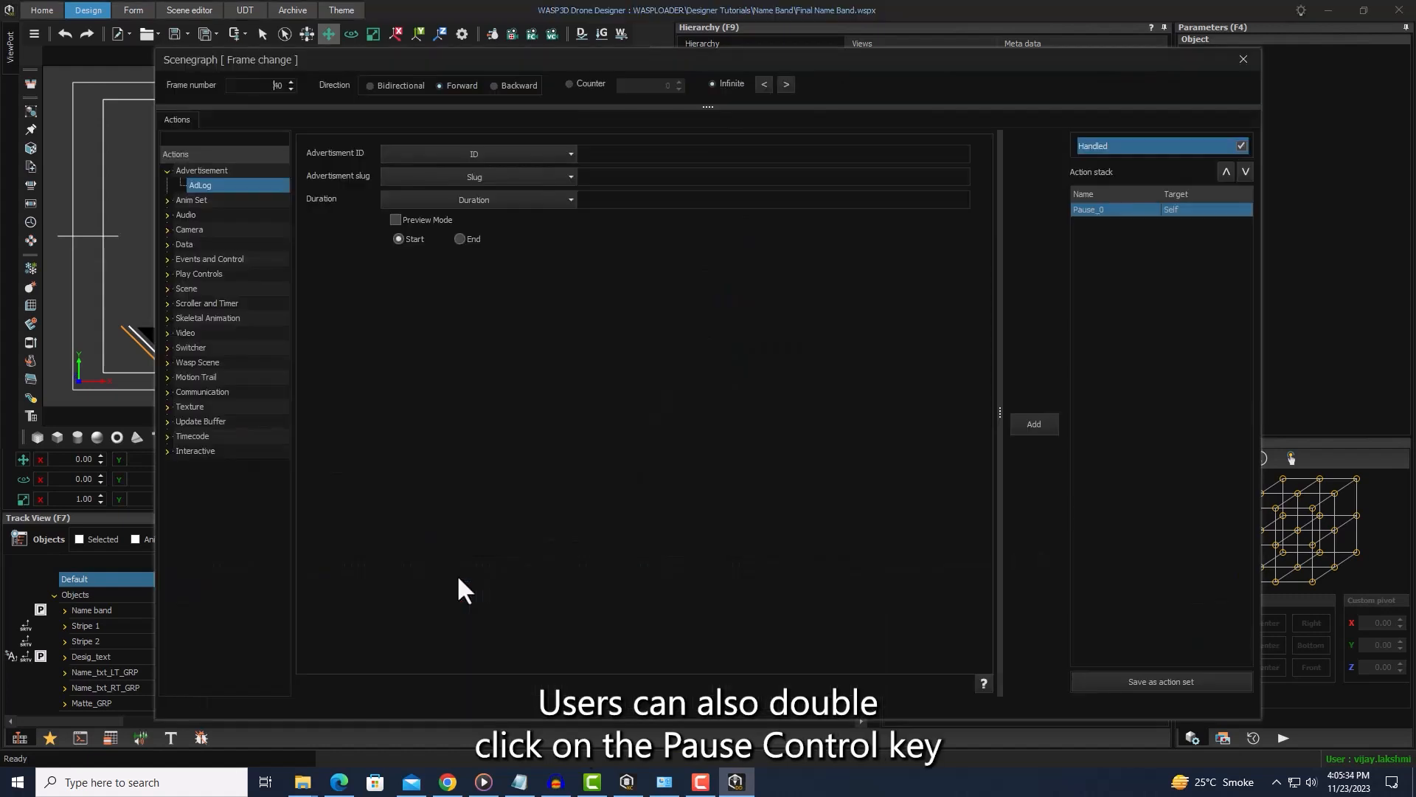
click(1077, 210)
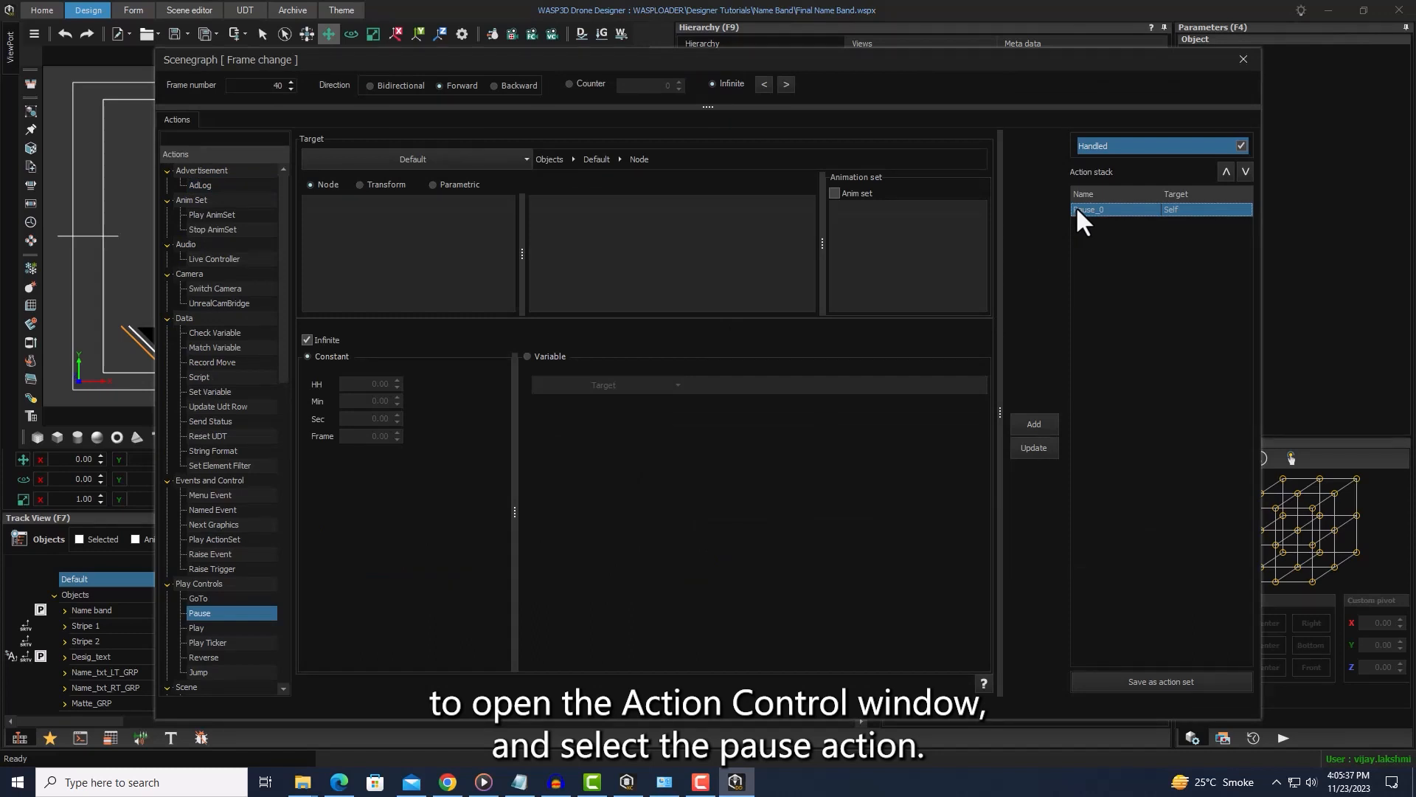
click(306, 341)
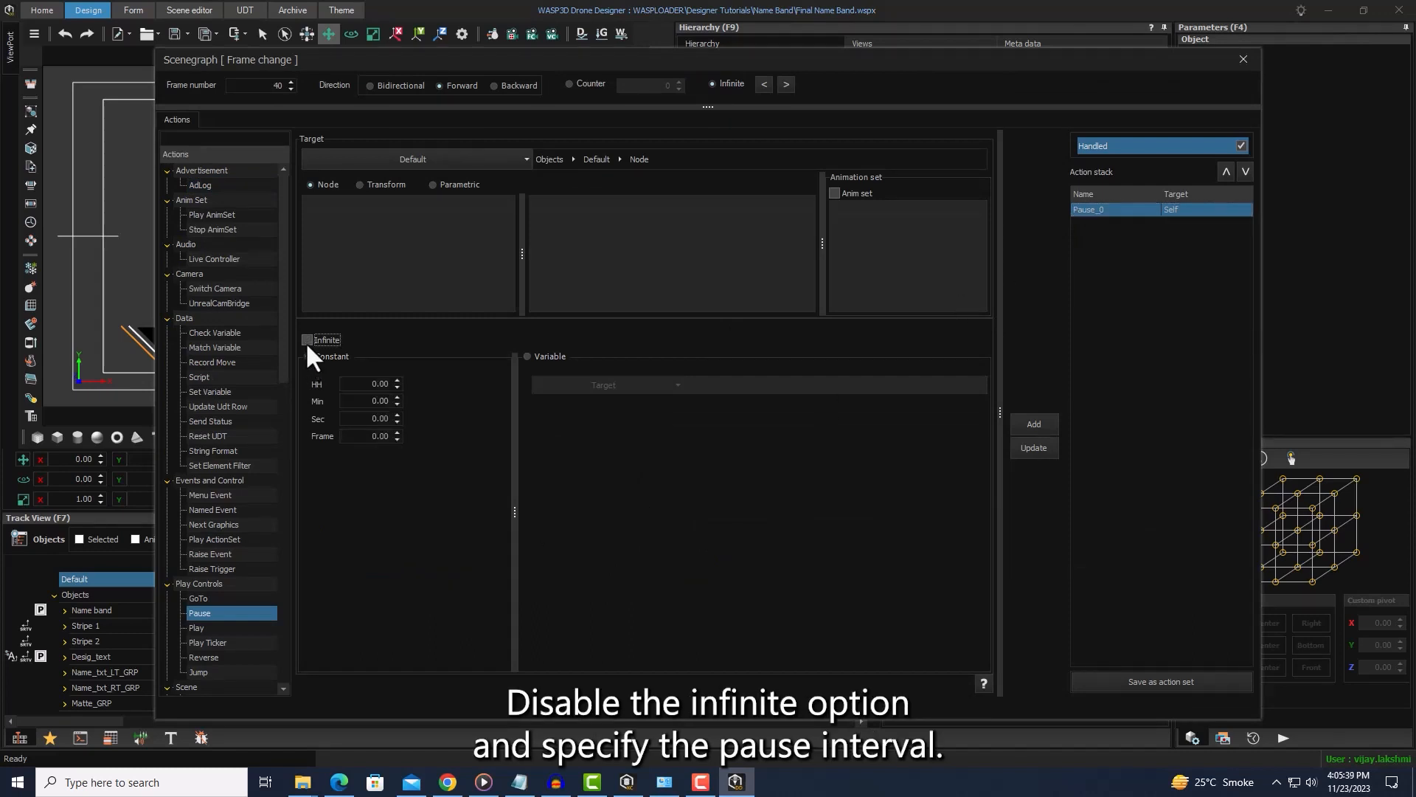
double_click(379, 419)
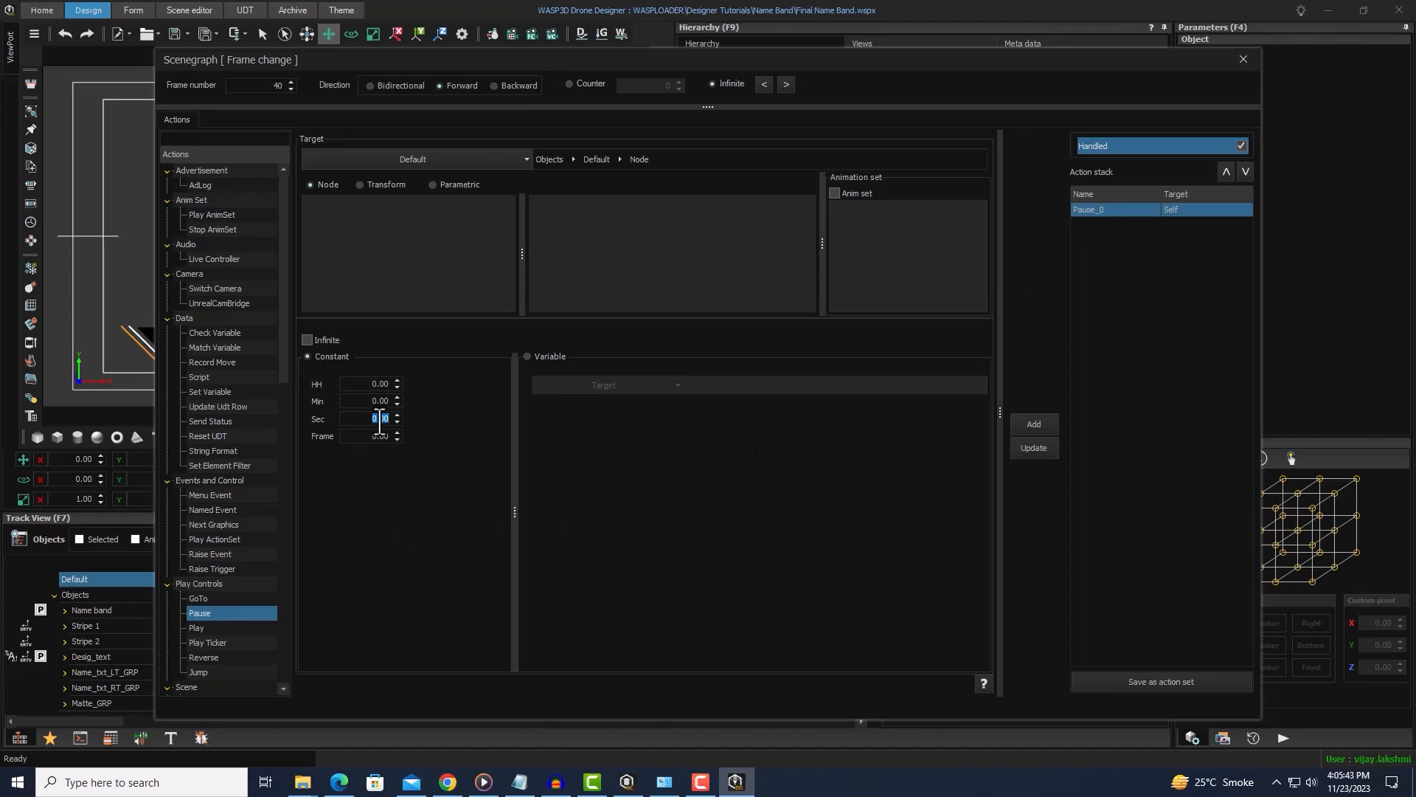
text(3)
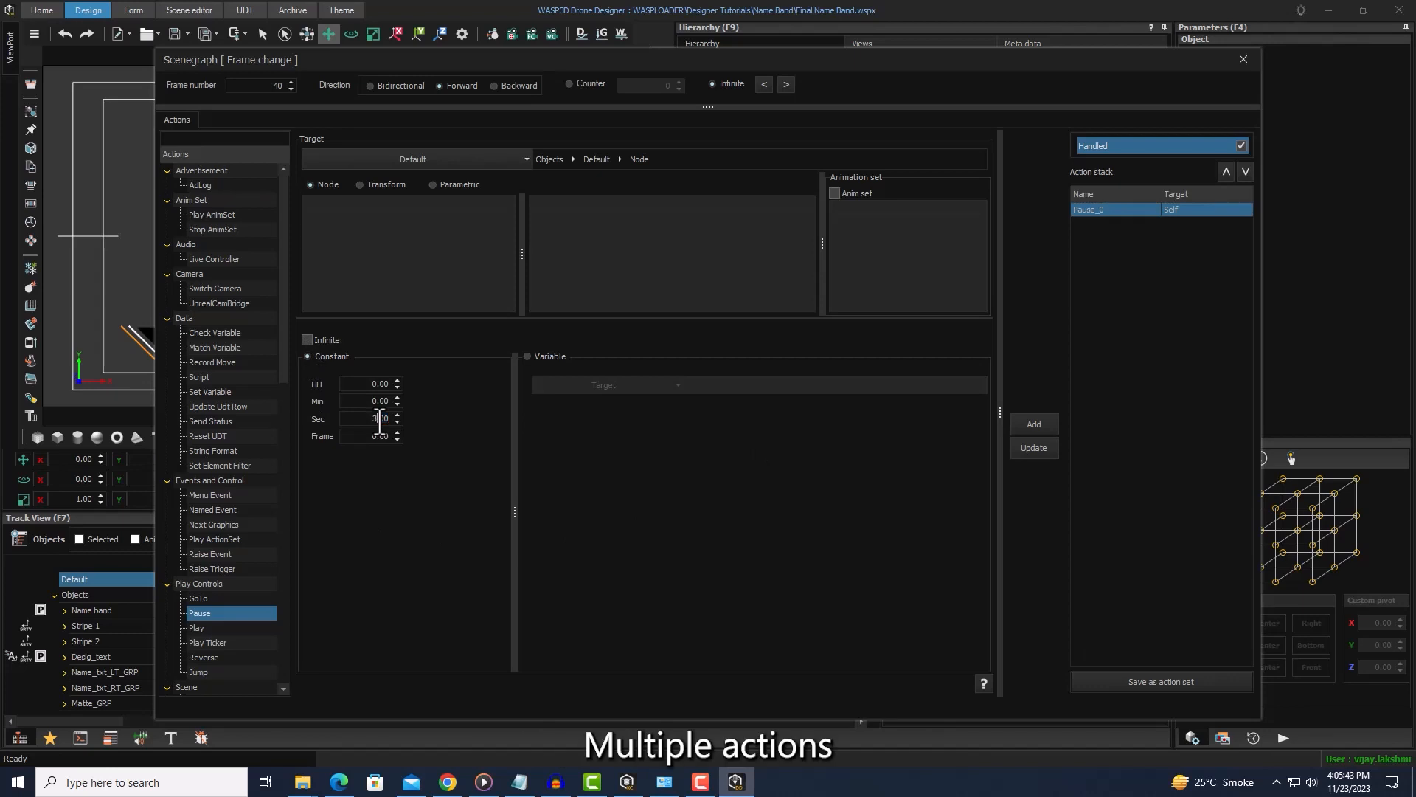
click(1033, 449)
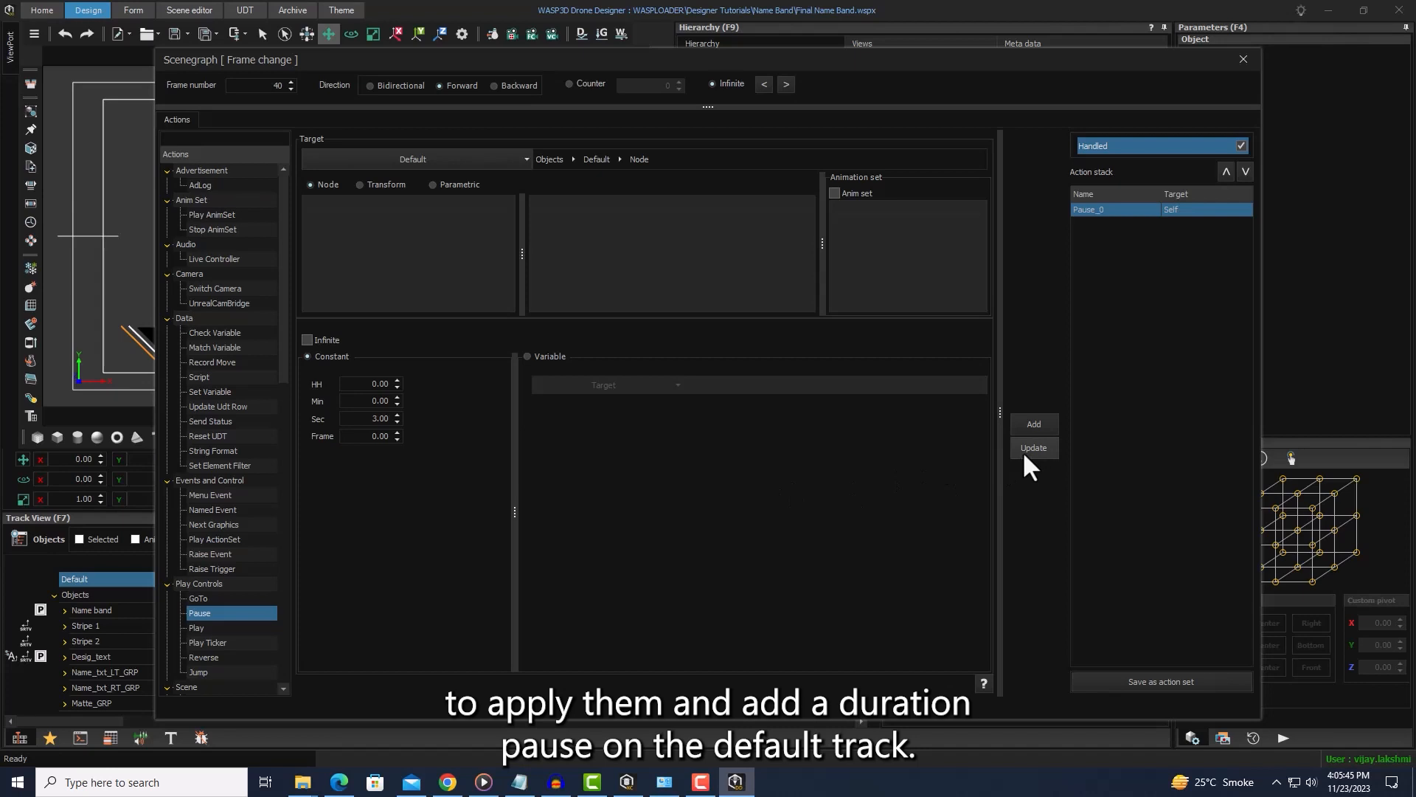
click(1025, 455)
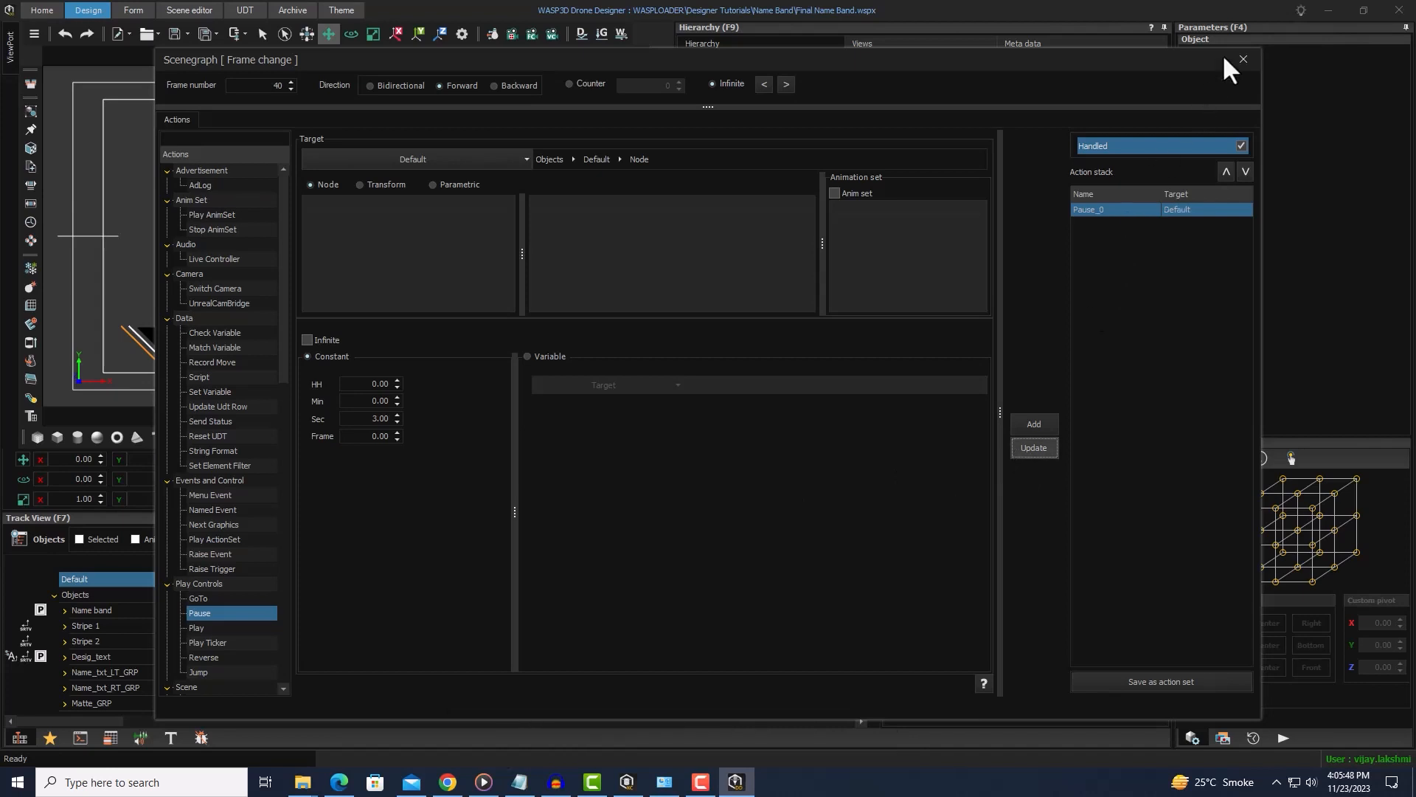
click(1244, 58)
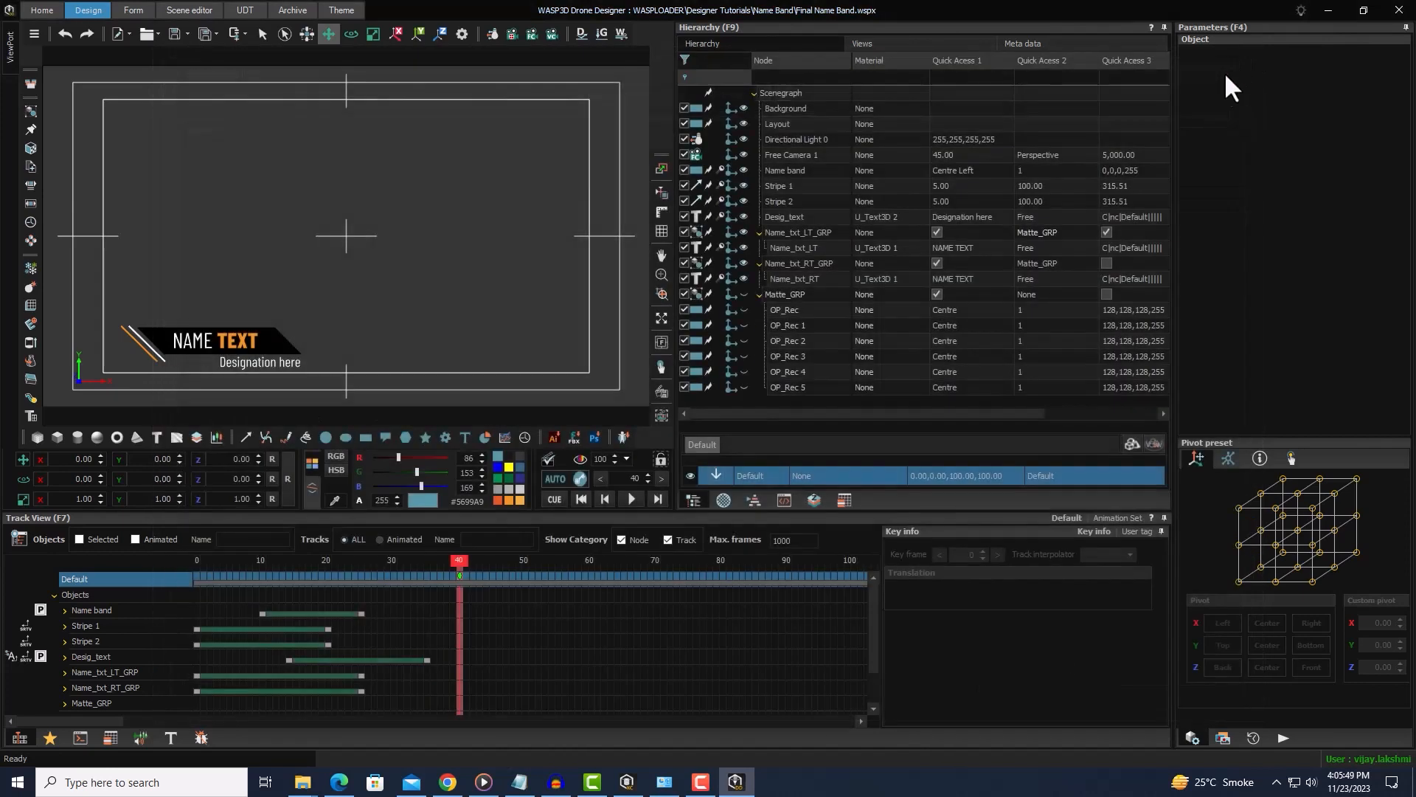
Step: Add a Forward reverse control to the Default track at frame 42 and play the animation
right_click(472, 573)
mouse_move(517, 584)
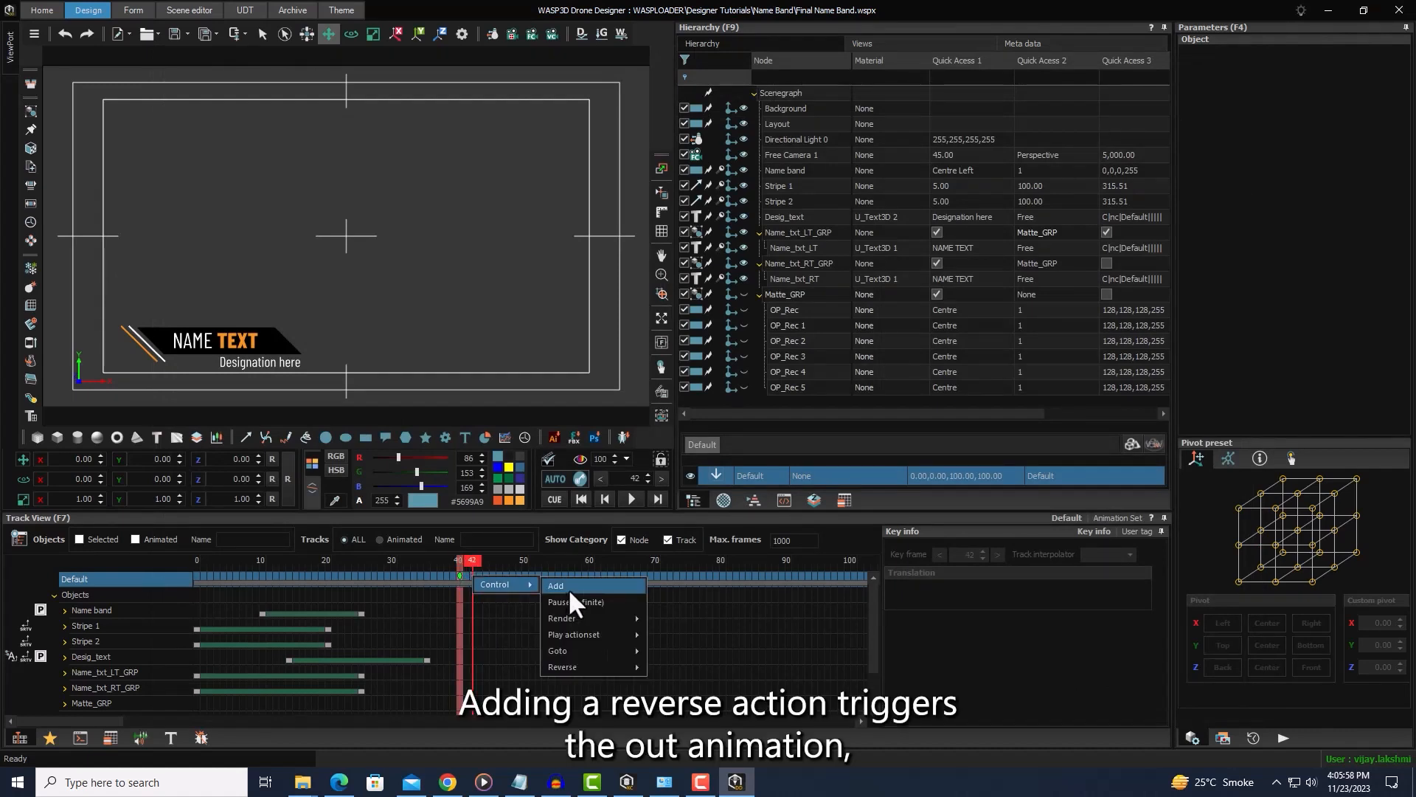
mouse_move(575, 665)
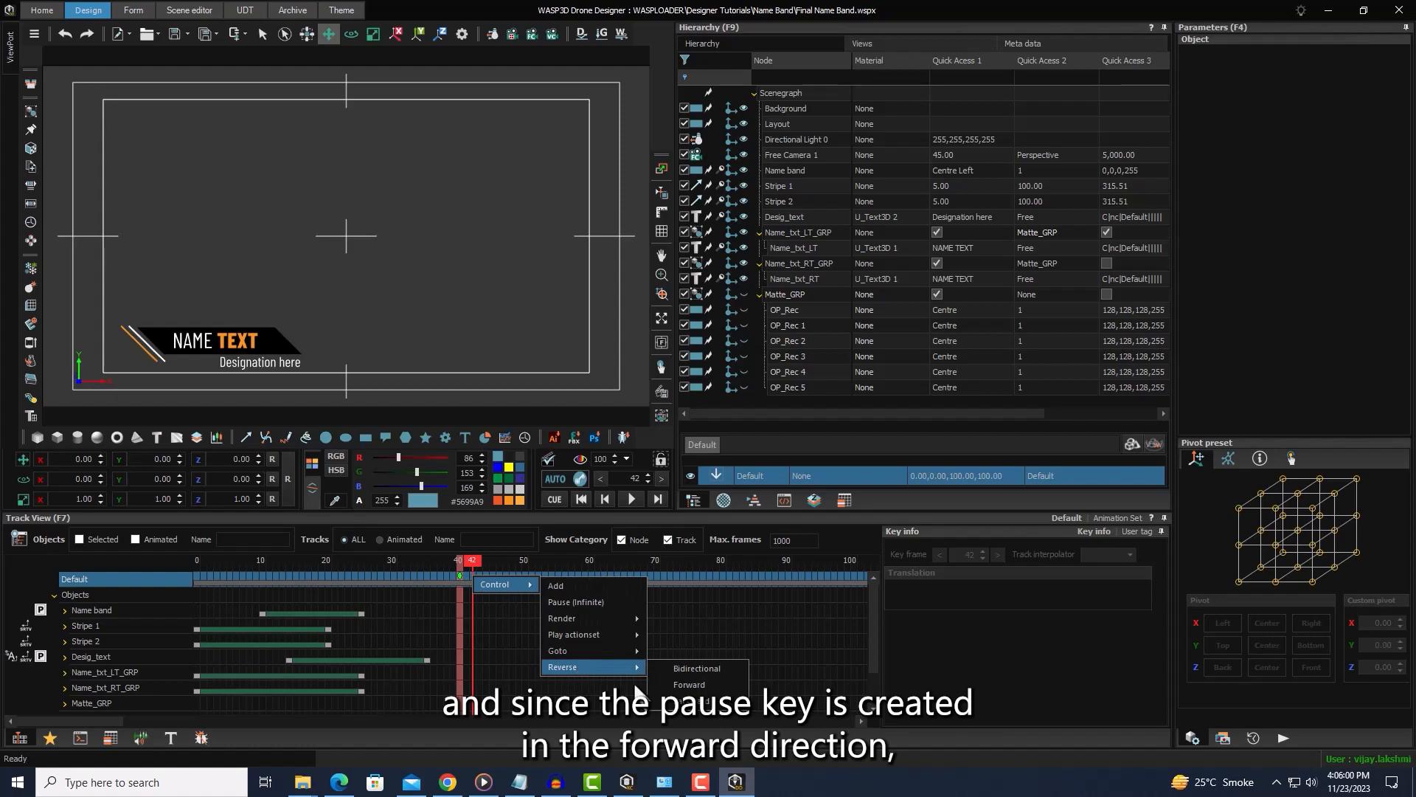
click(695, 686)
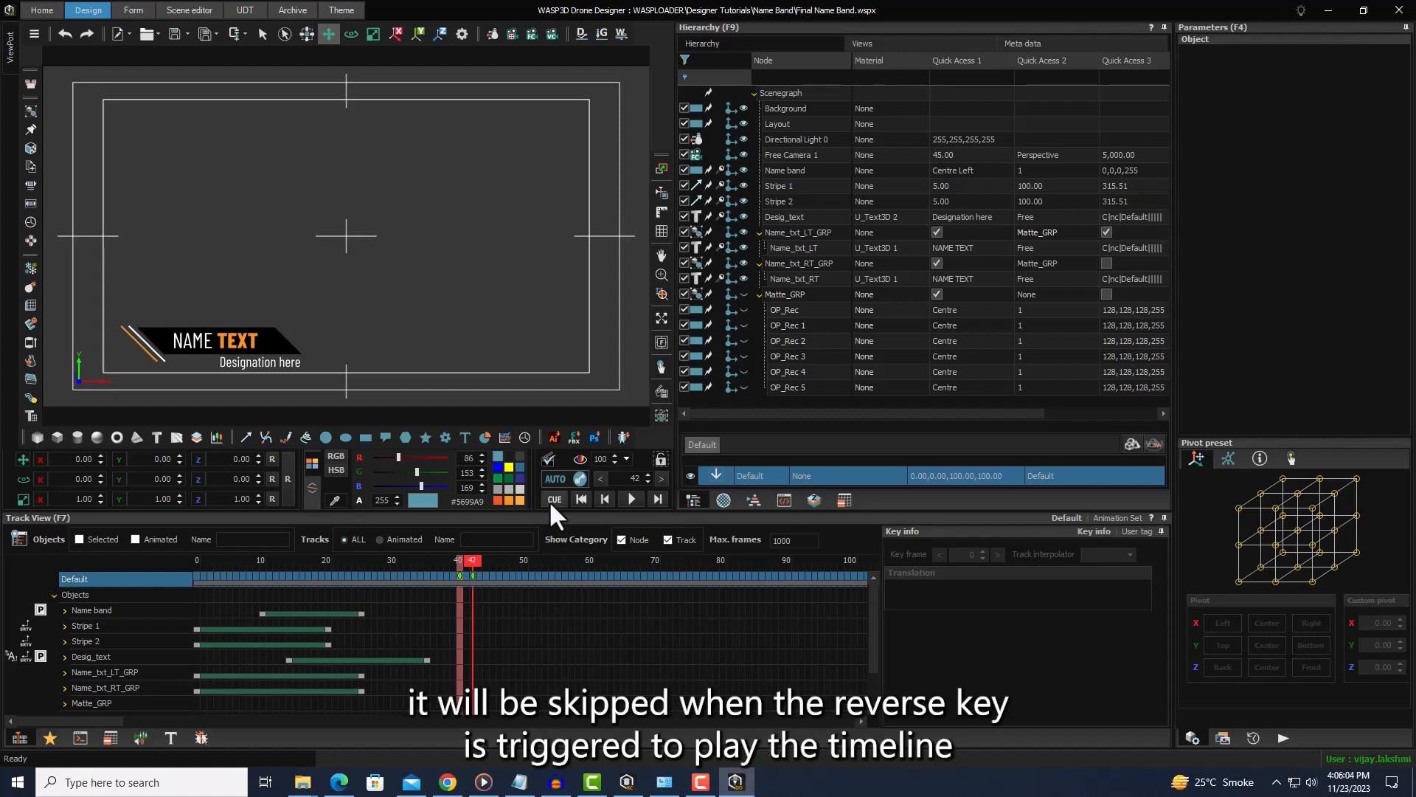
click(627, 499)
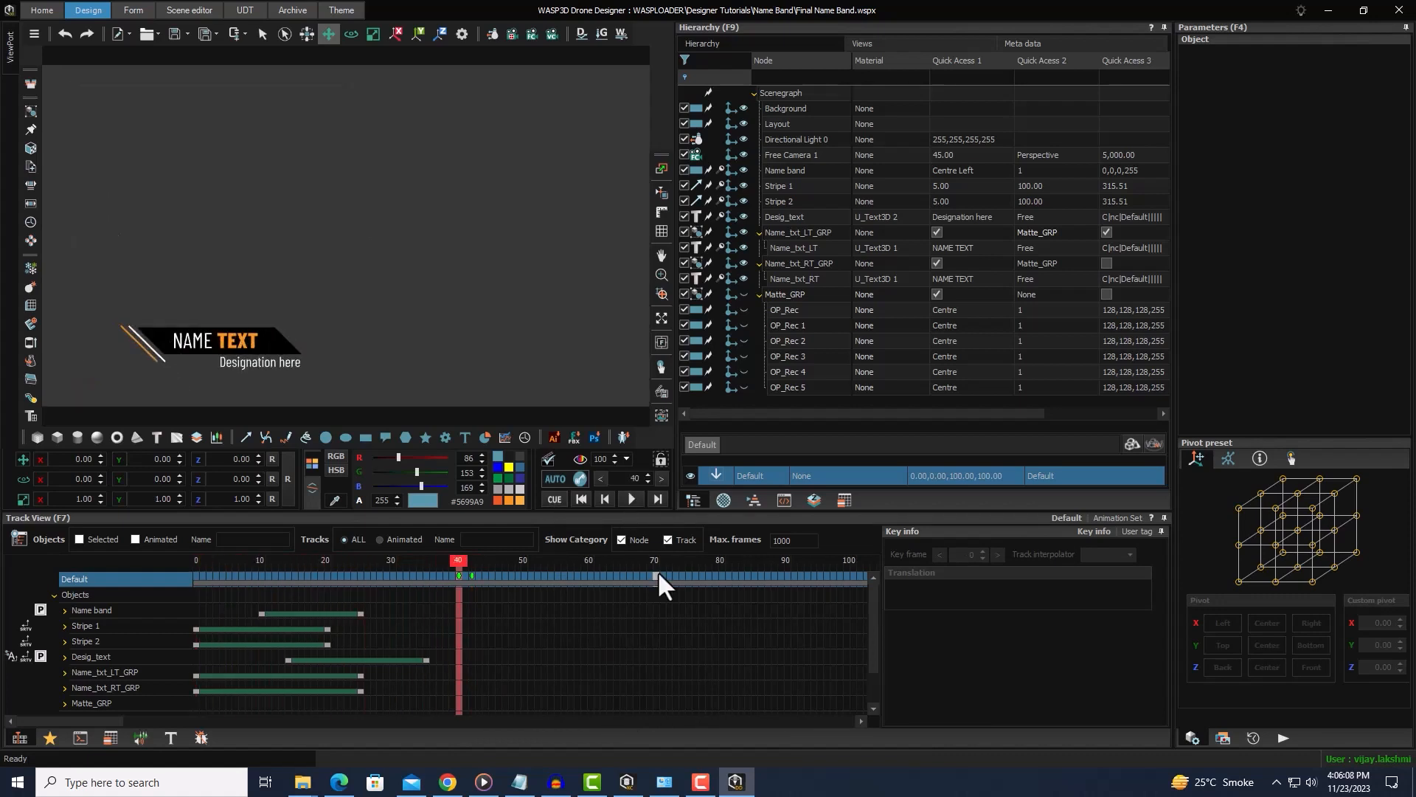
key(space)
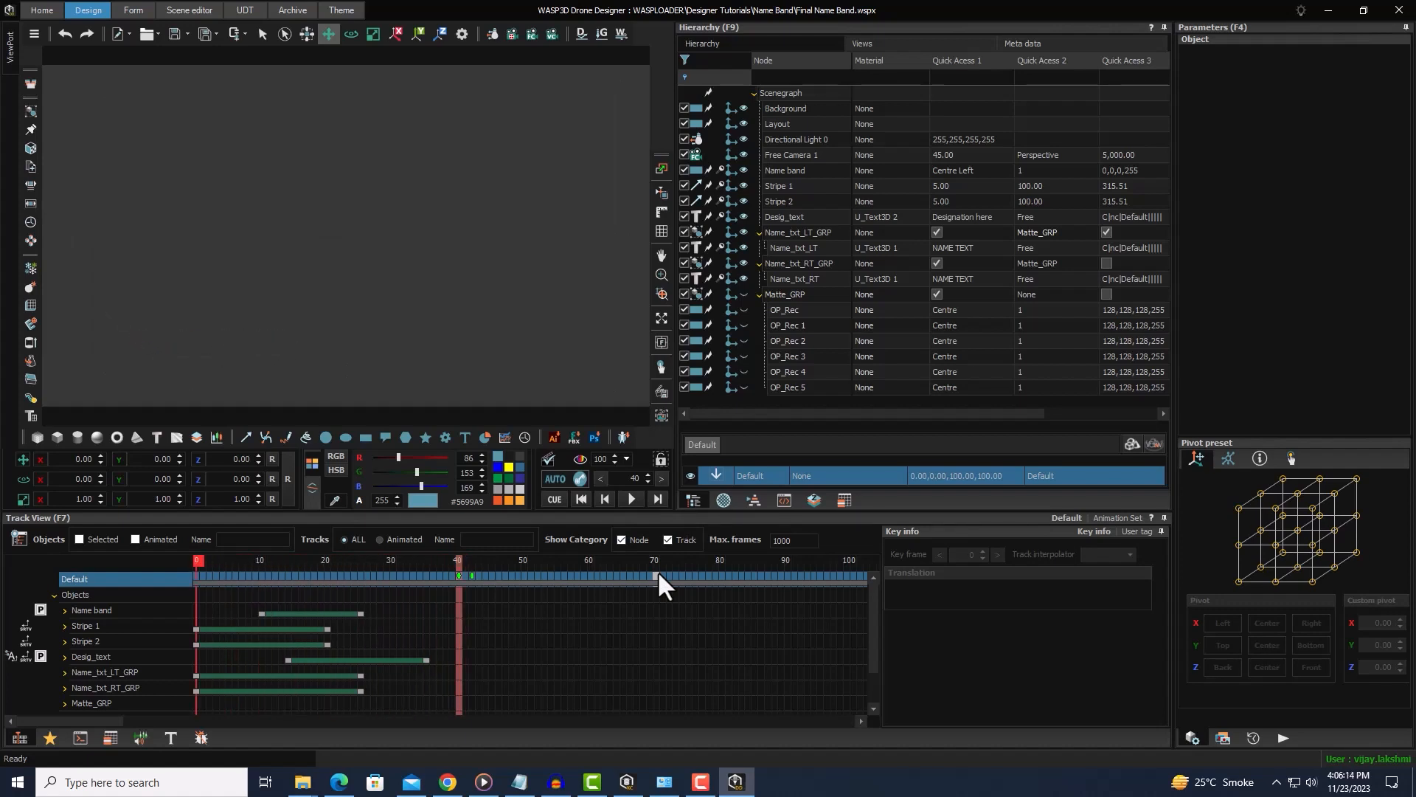
Step: Open the variable sheet and add a local WString (64k) variable named Name
click(705, 780)
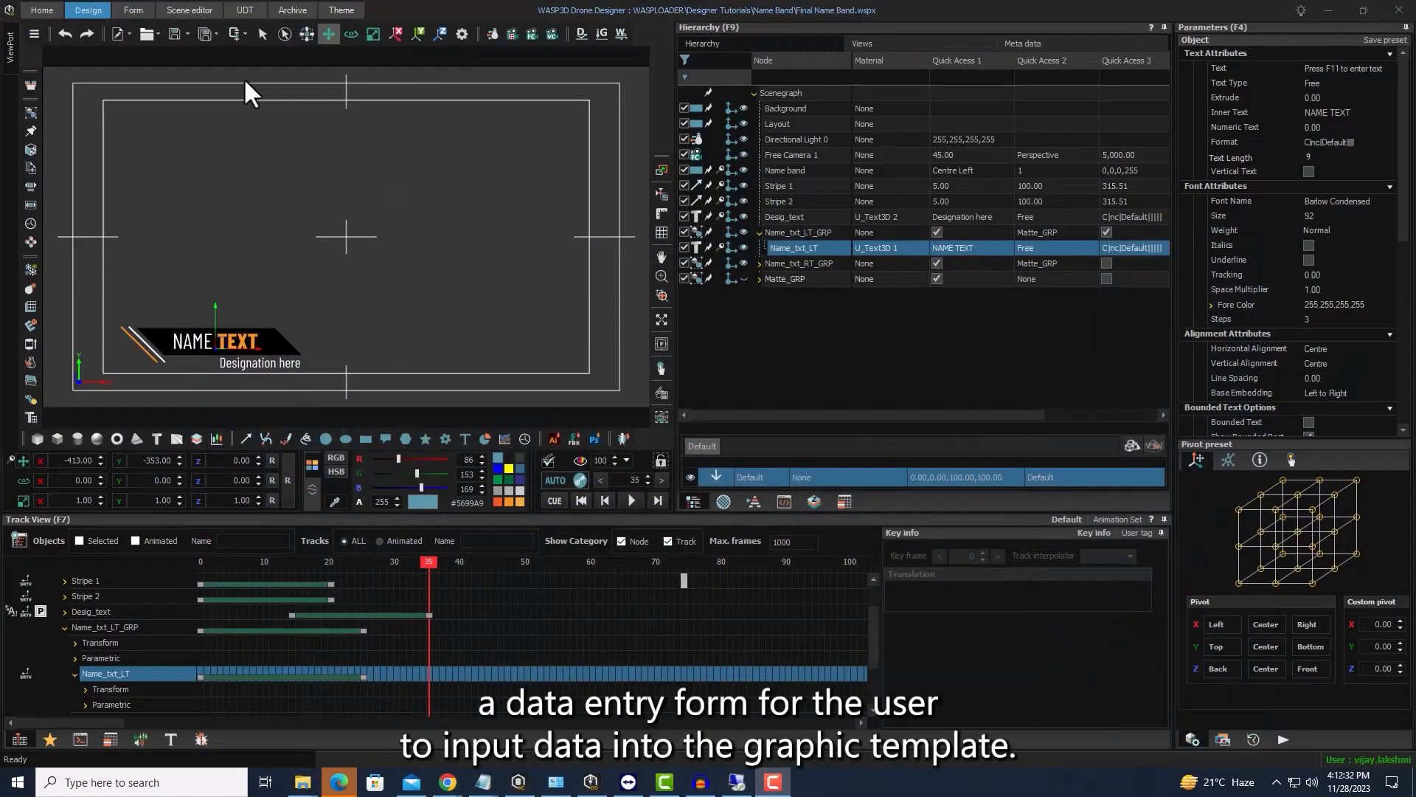
click(799, 384)
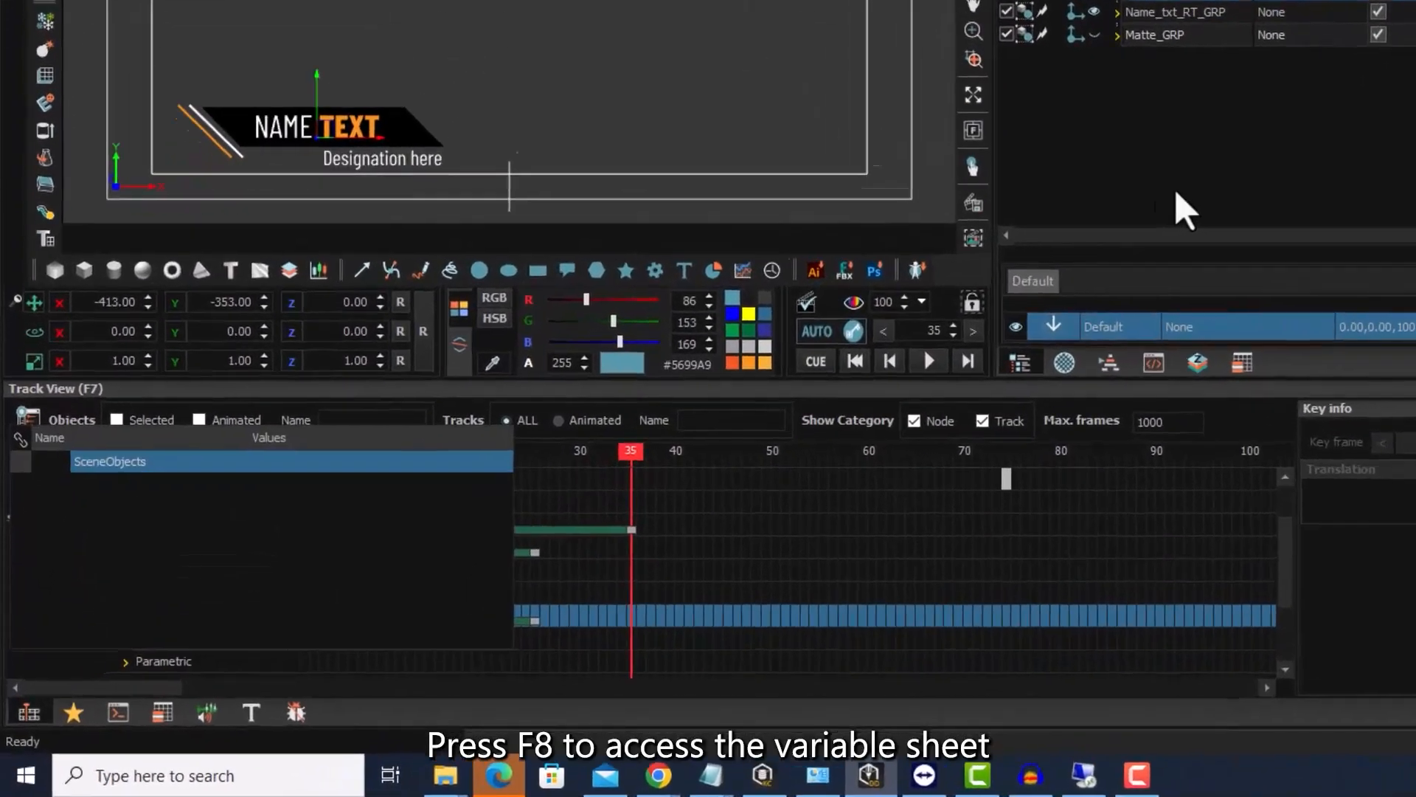
key(F8)
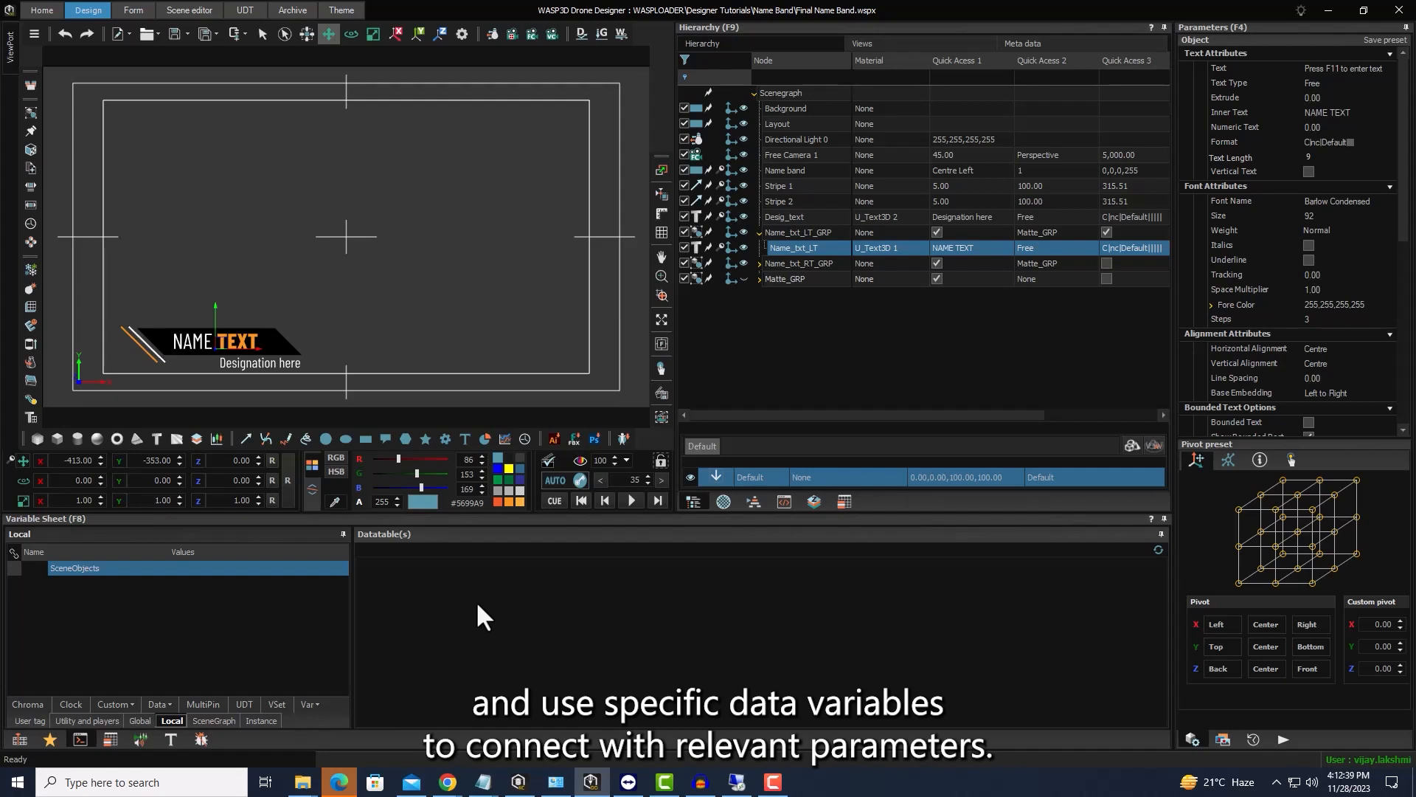
click(312, 699)
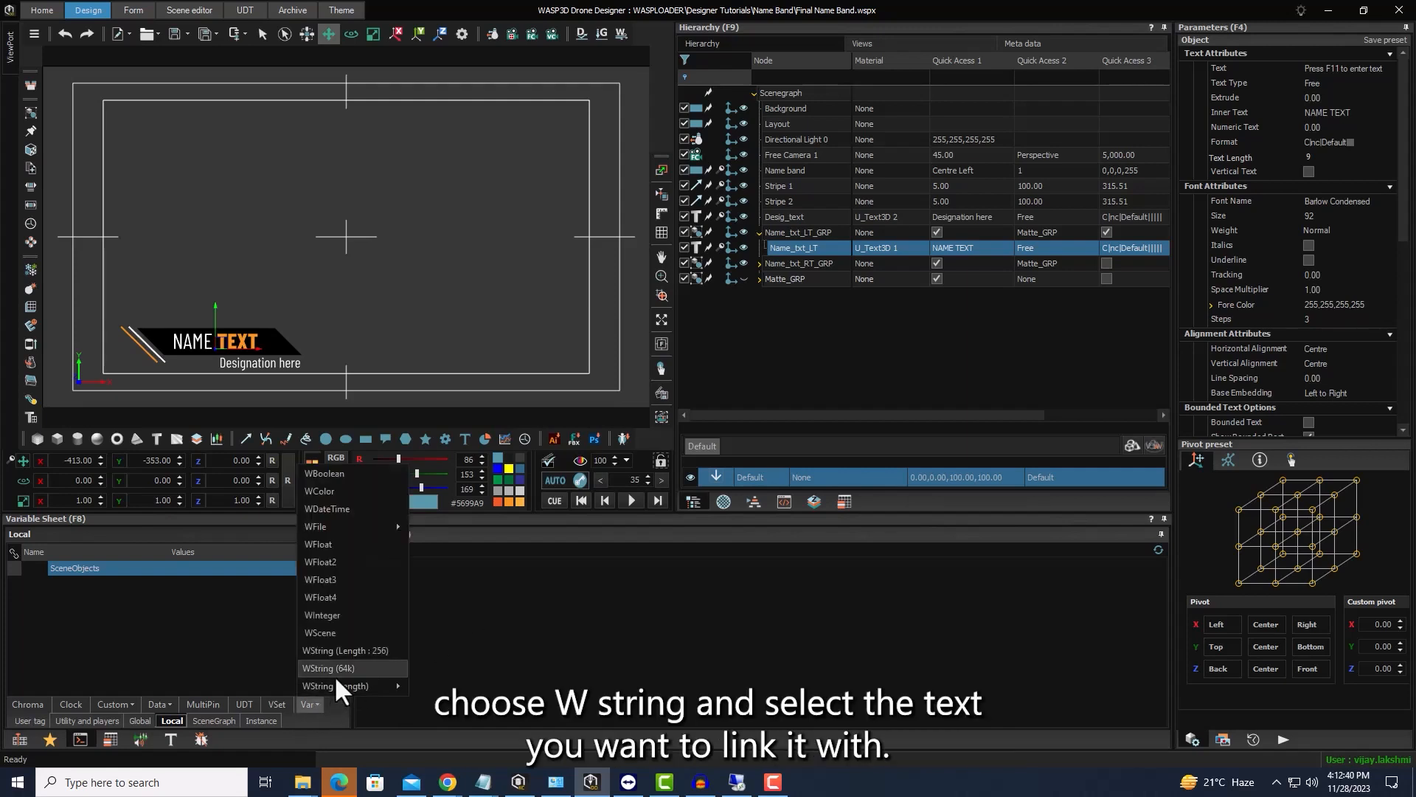
click(337, 667)
drag(149, 617, 2, 609)
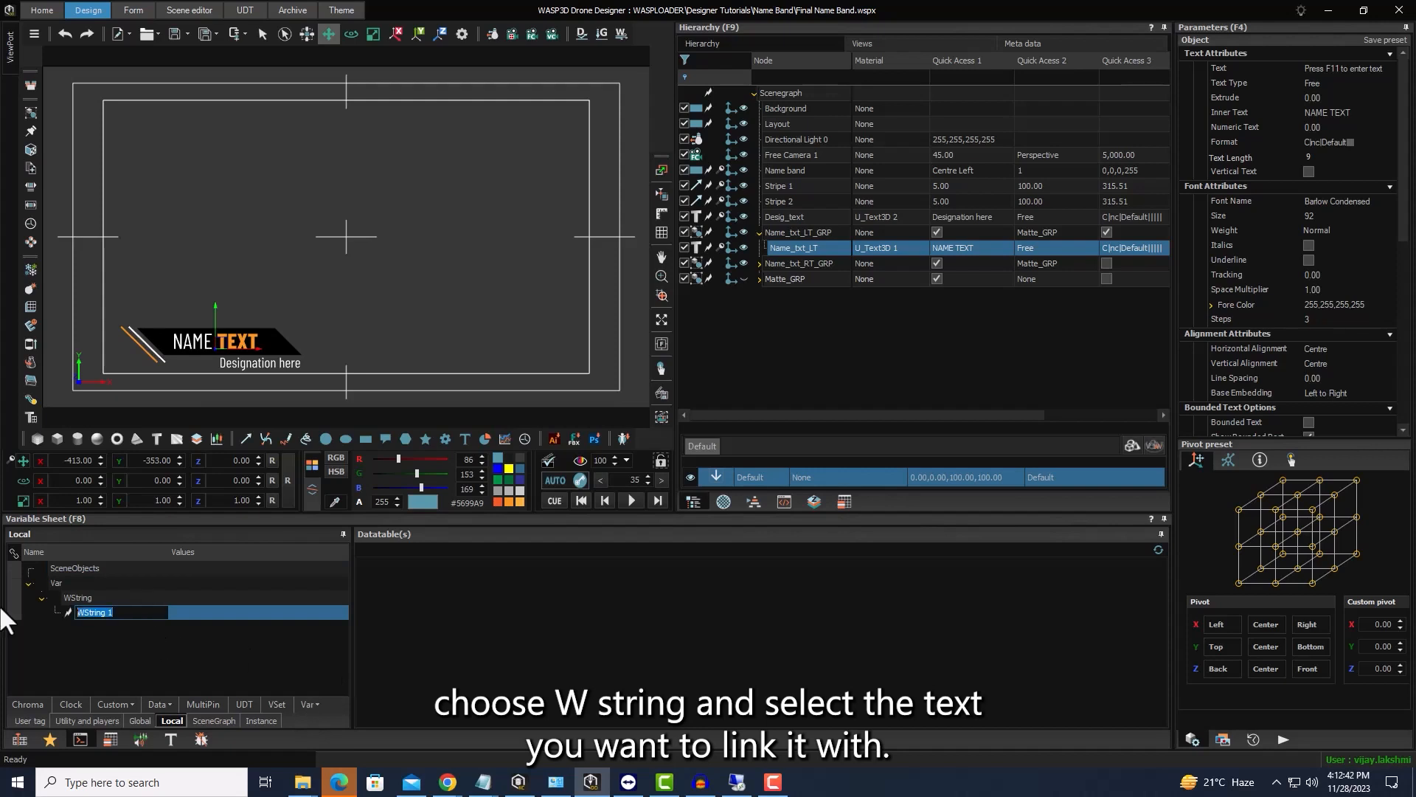
text(Name)
key(Return)
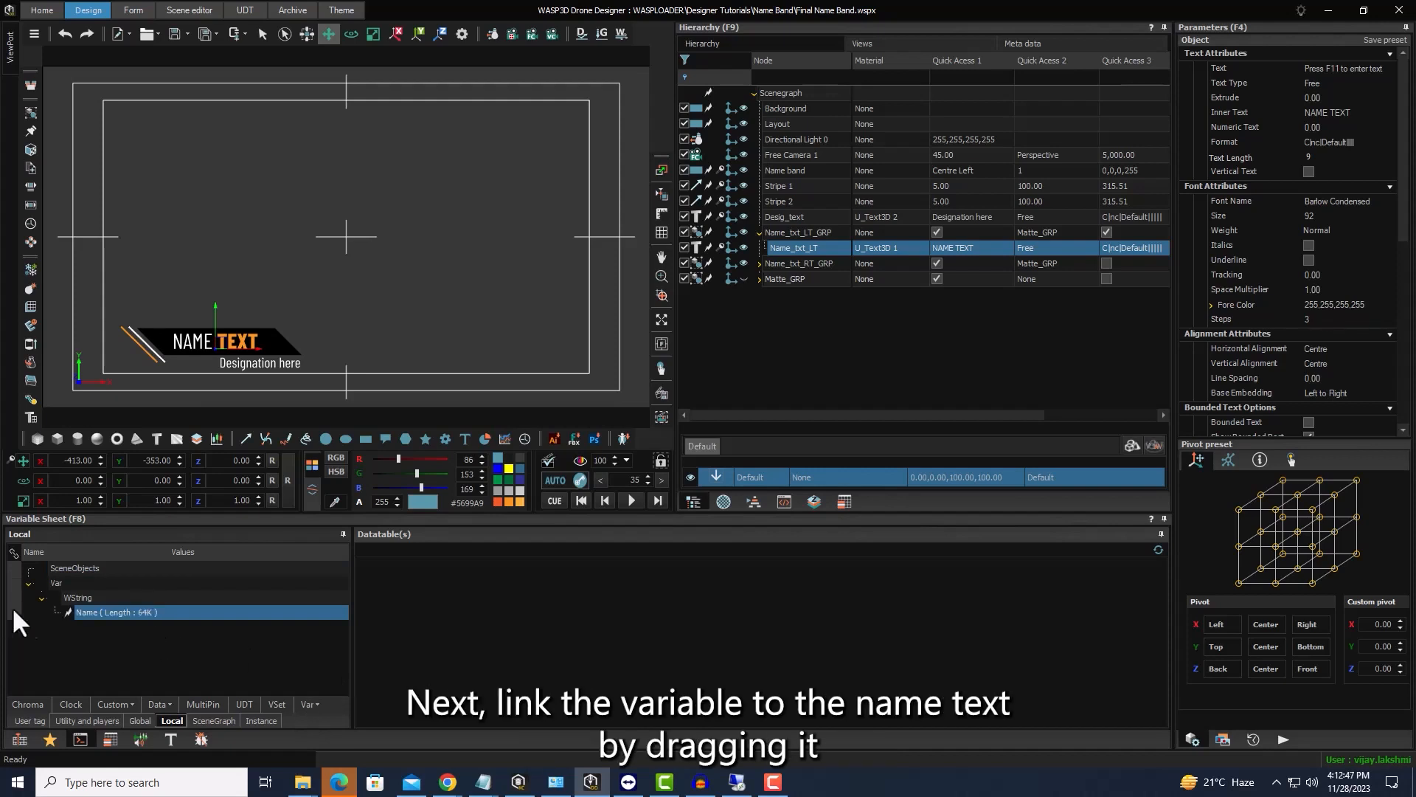
Step: Wire the Name variable to the Text parameter of both Name_txt_LT and Name_txt_RT
mouse_move(82, 612)
mouse_down()
mouse_move(118, 613)
mouse_move(1308, 127)
mouse_move(1294, 64)
mouse_move(1271, 68)
mouse_up()
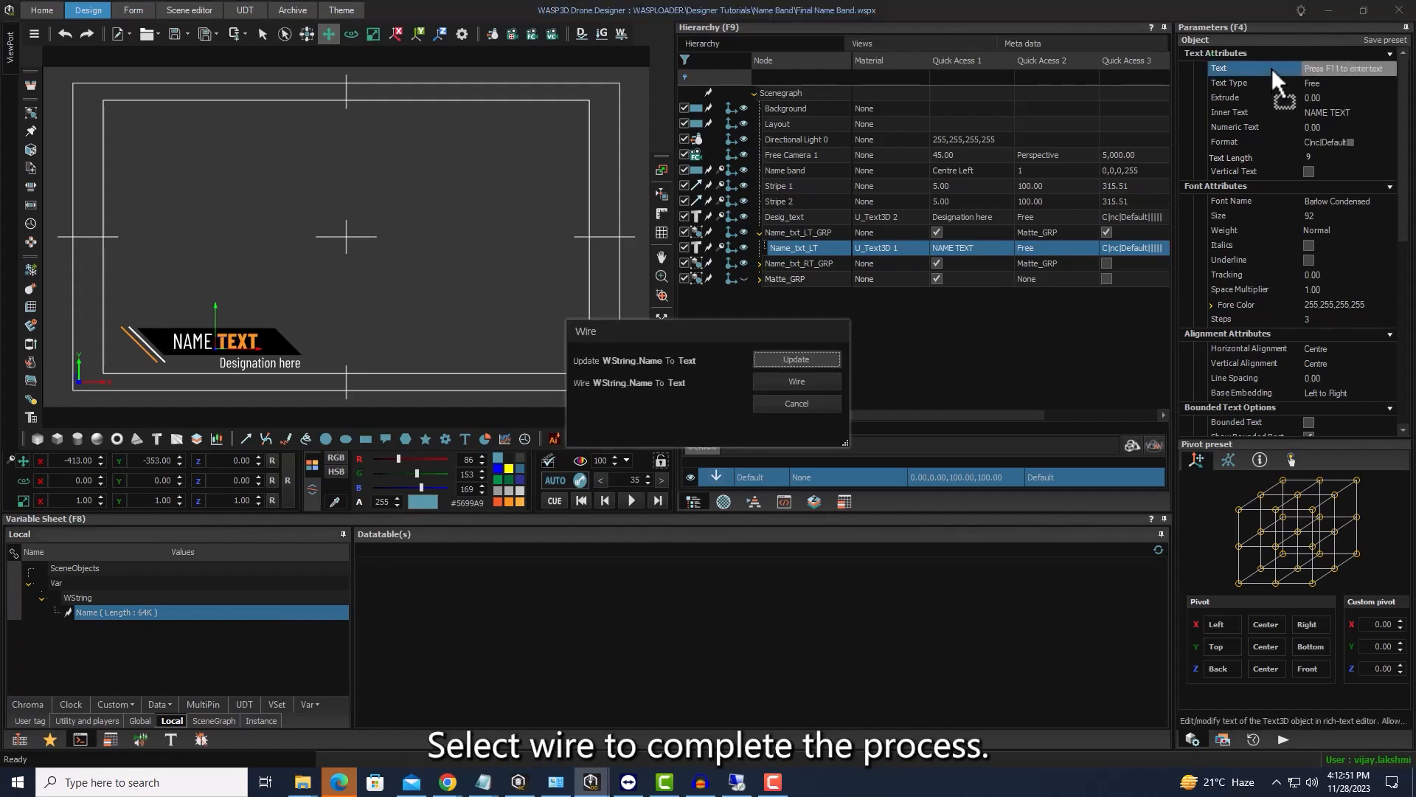
click(814, 380)
click(759, 263)
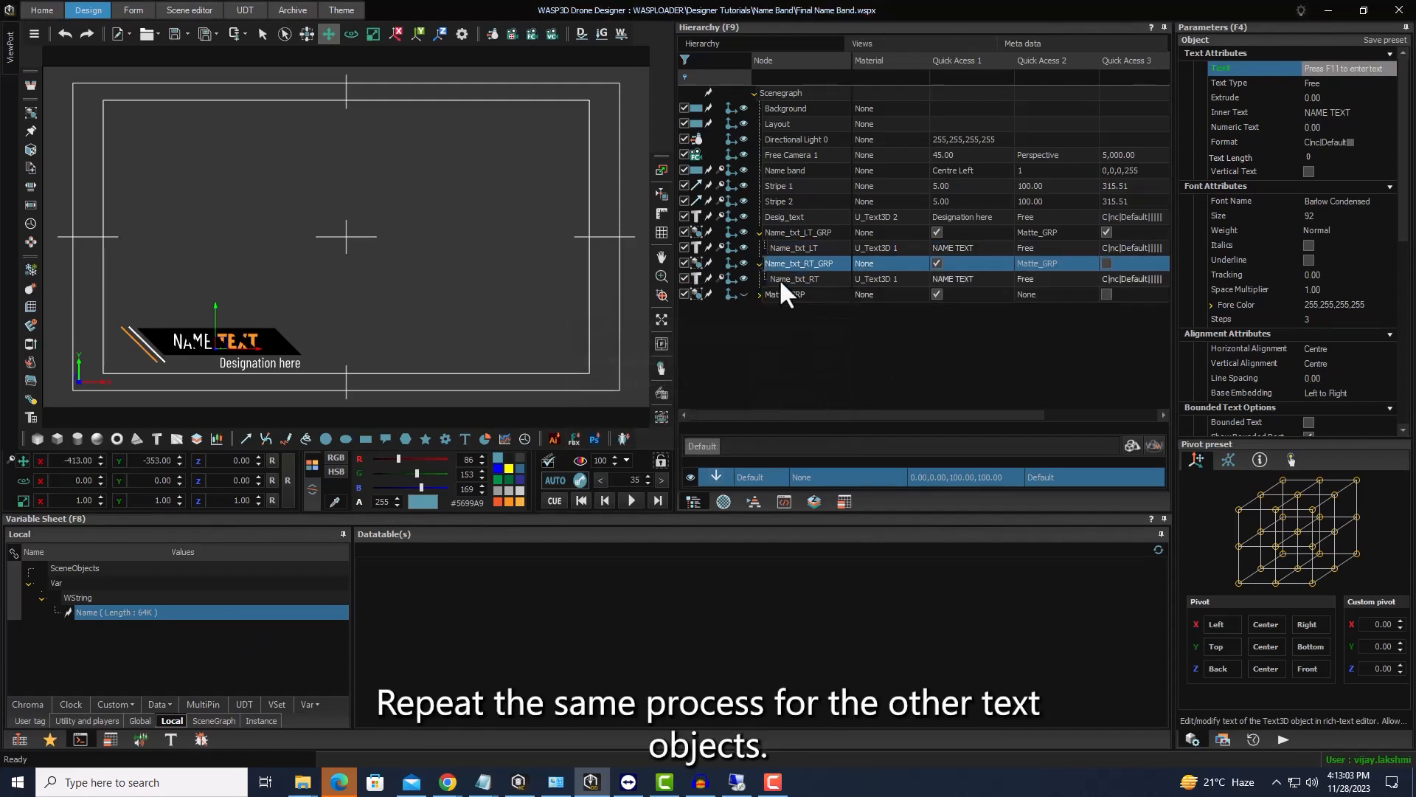
click(782, 278)
drag(116, 612, 1225, 68)
click(797, 382)
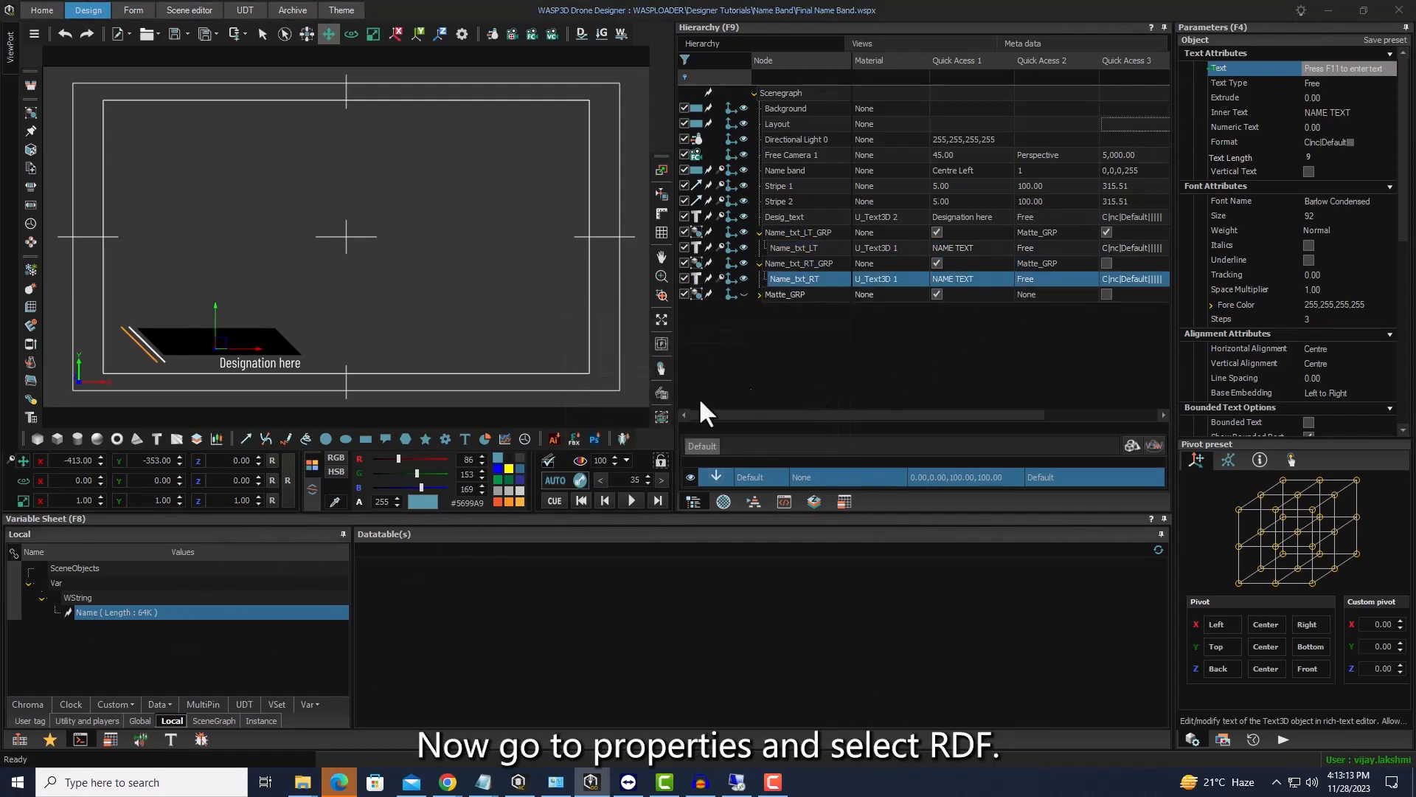
Step: Set the Name variable's text property to RTF
right_click(146, 612)
mouse_move(169, 650)
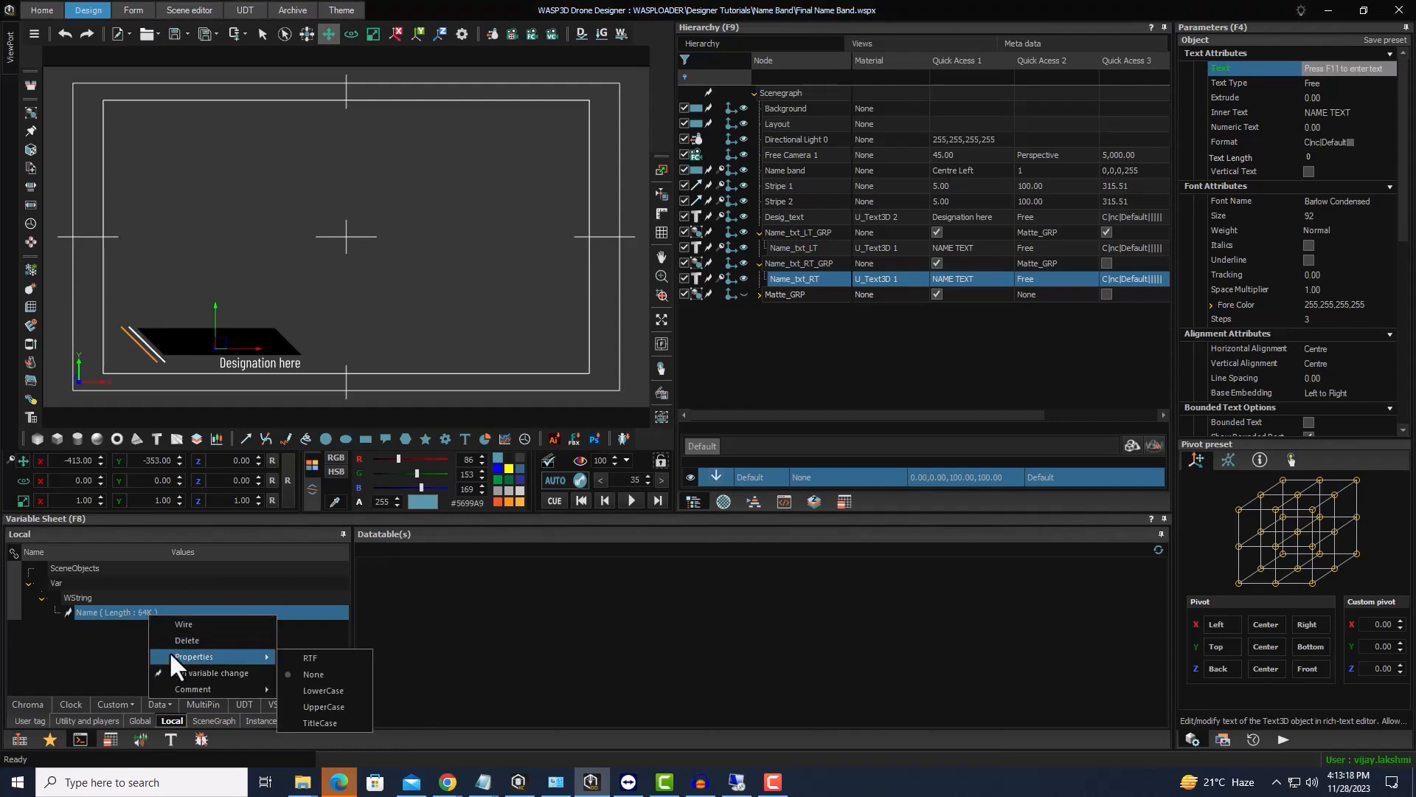
click(305, 659)
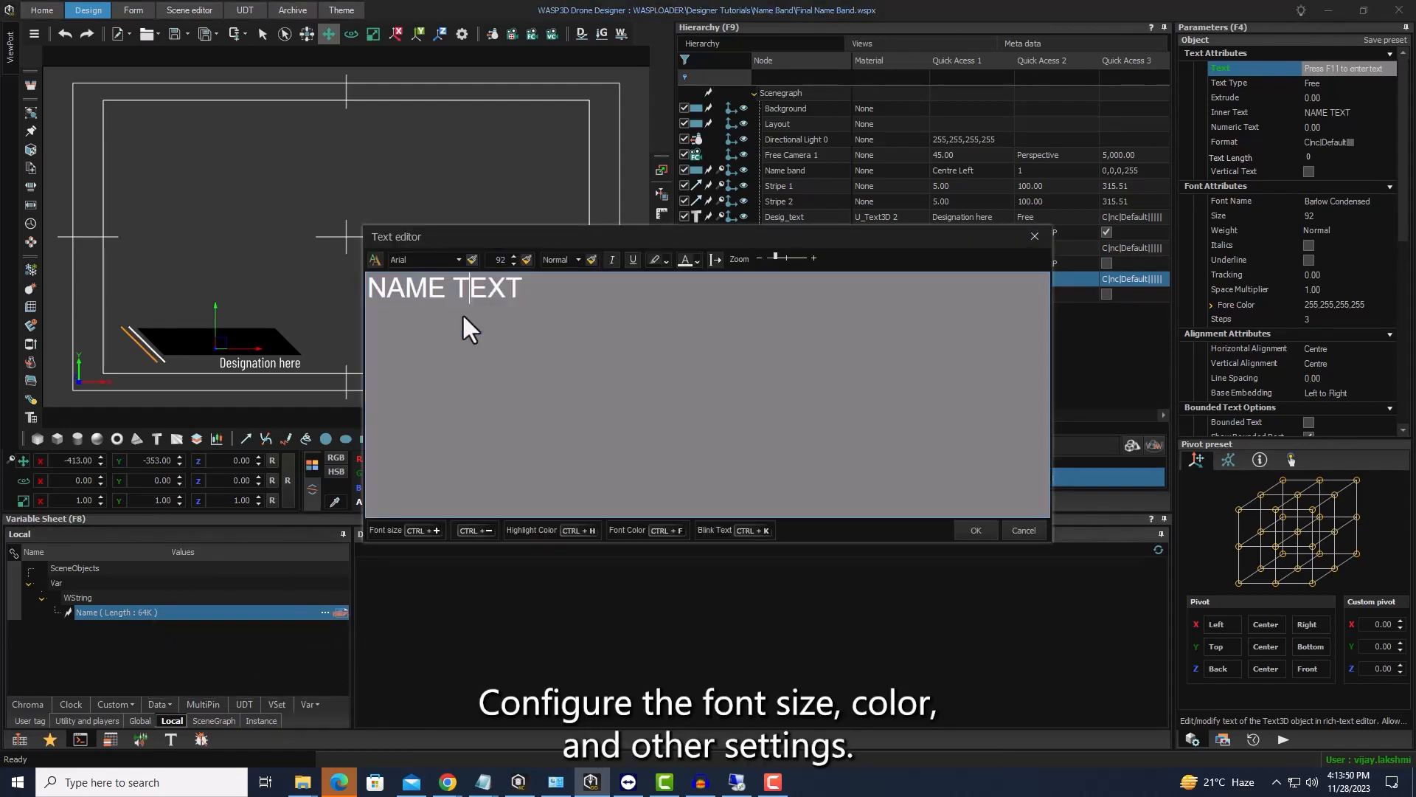
Step: Format the Name variable's rich text with NAME in Barlow Condensed and TEXT in orange Barlow ExtraBold
click(424, 259)
click(440, 405)
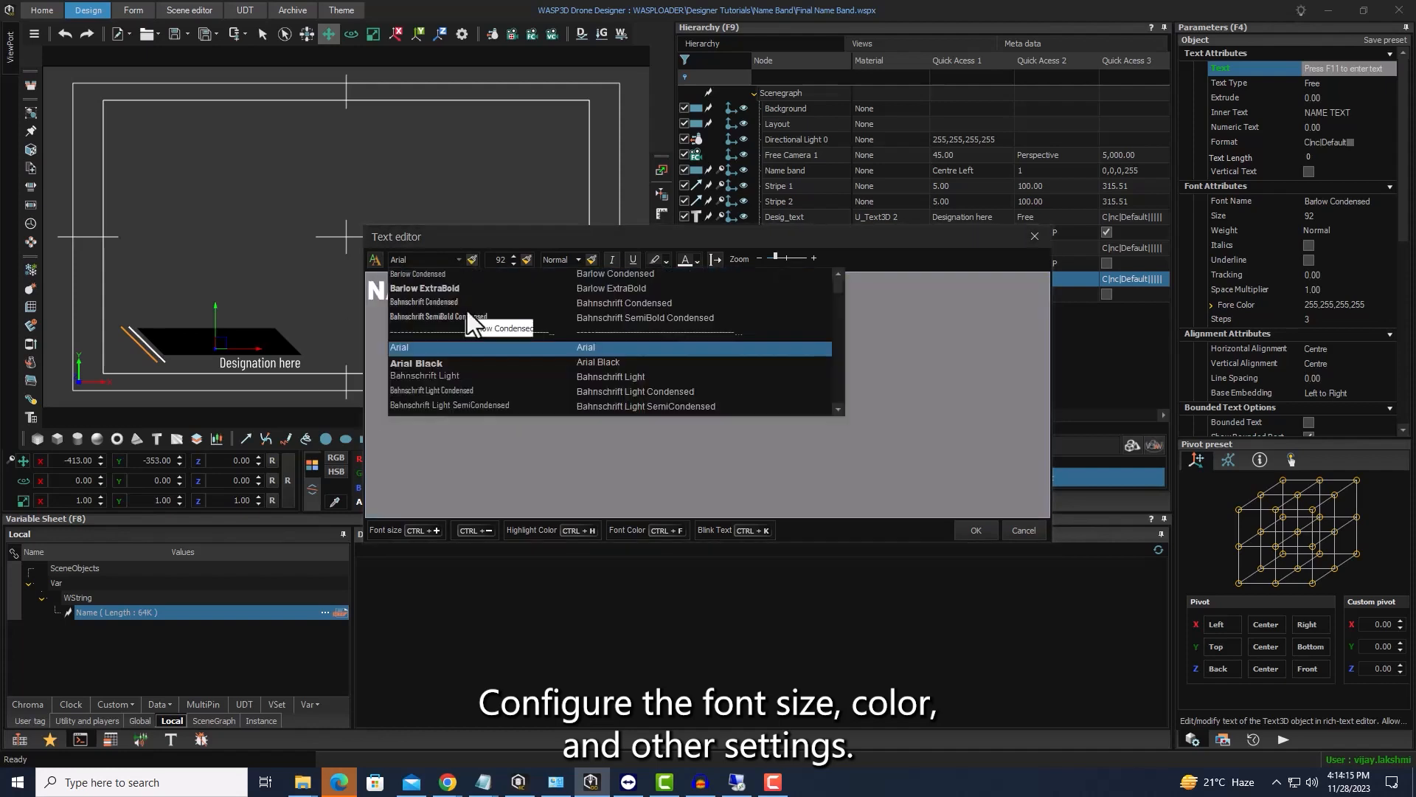
click(467, 311)
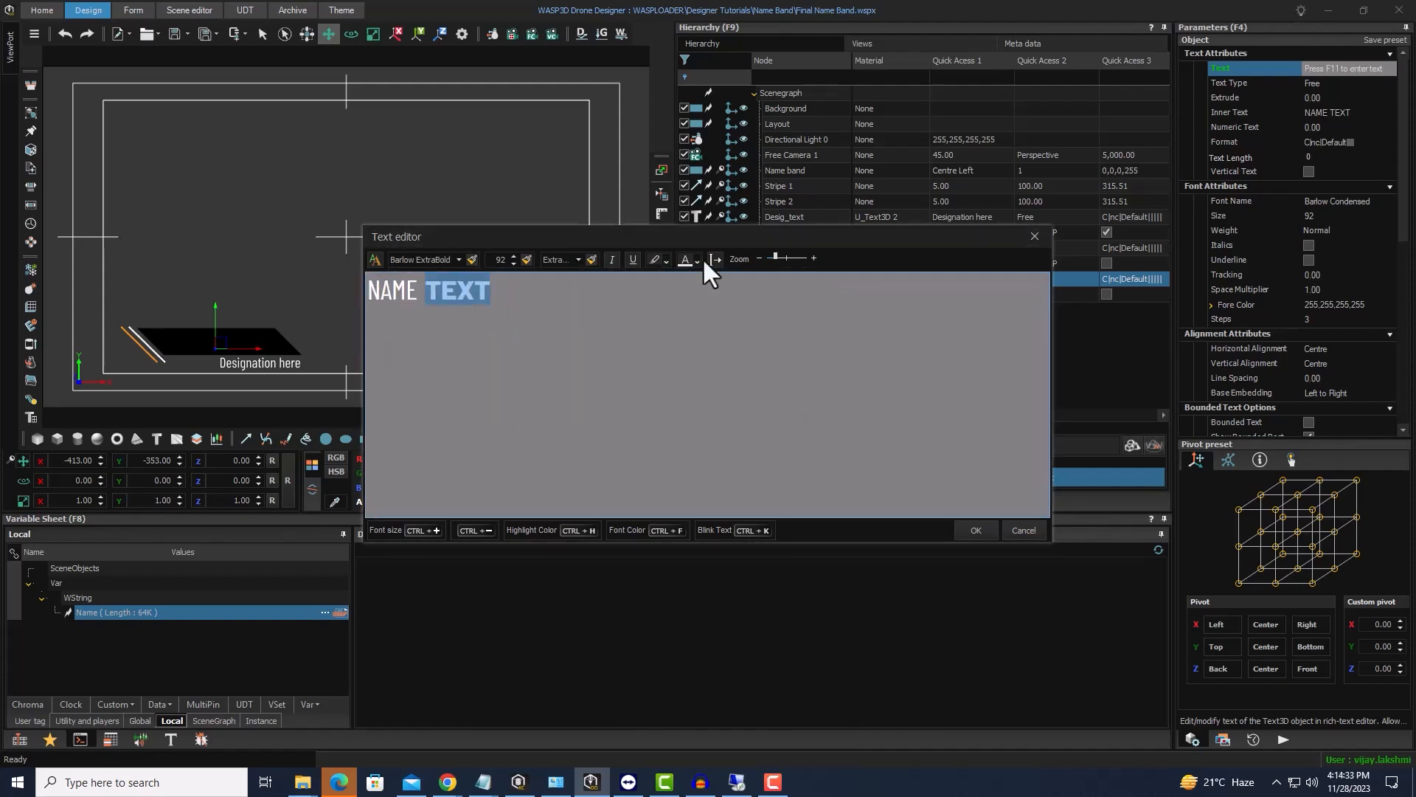
click(697, 259)
click(946, 272)
click(975, 529)
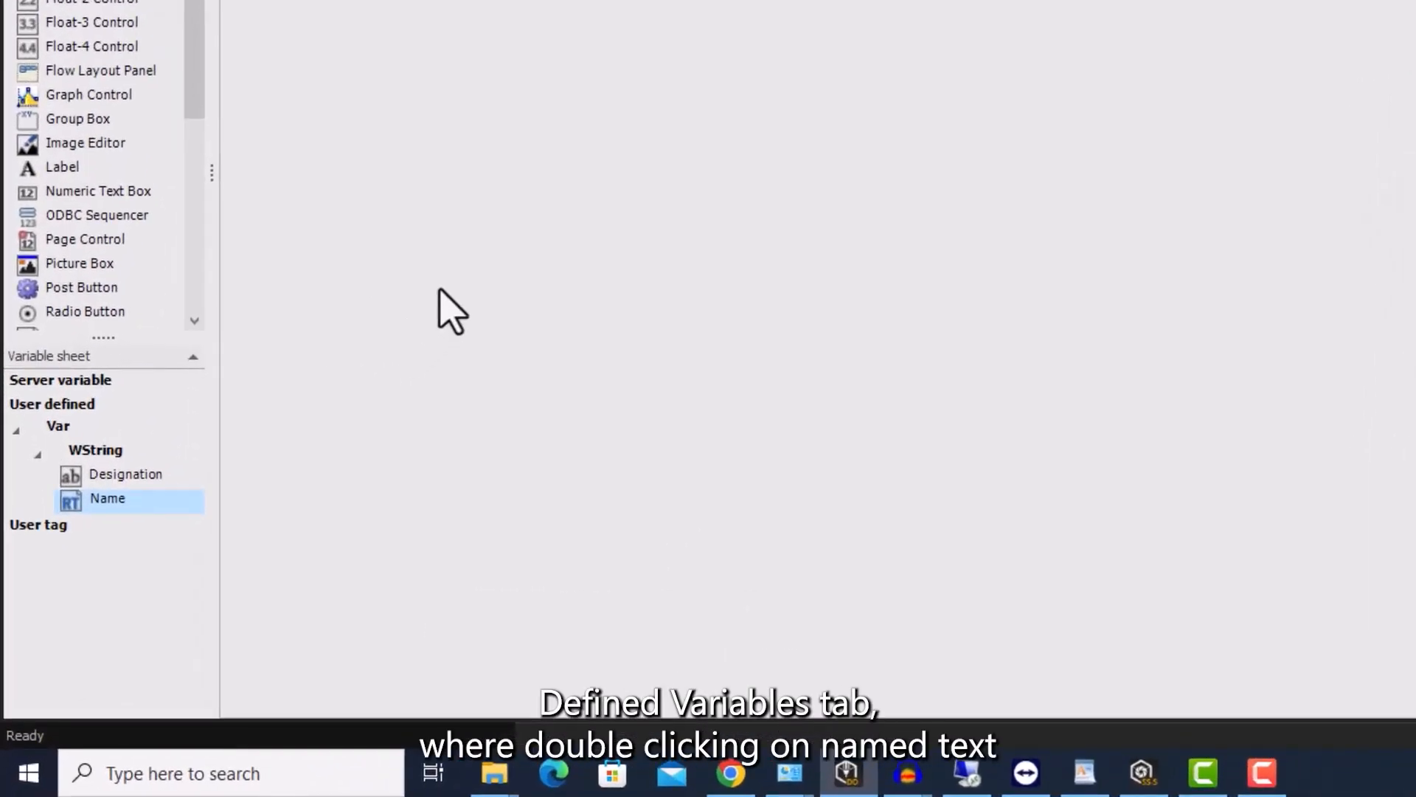
Step: Add the Name and Designation variables as controls on the data entry form and arrange Designation below Name
double_click(139, 506)
drag(308, 161, 134, 97)
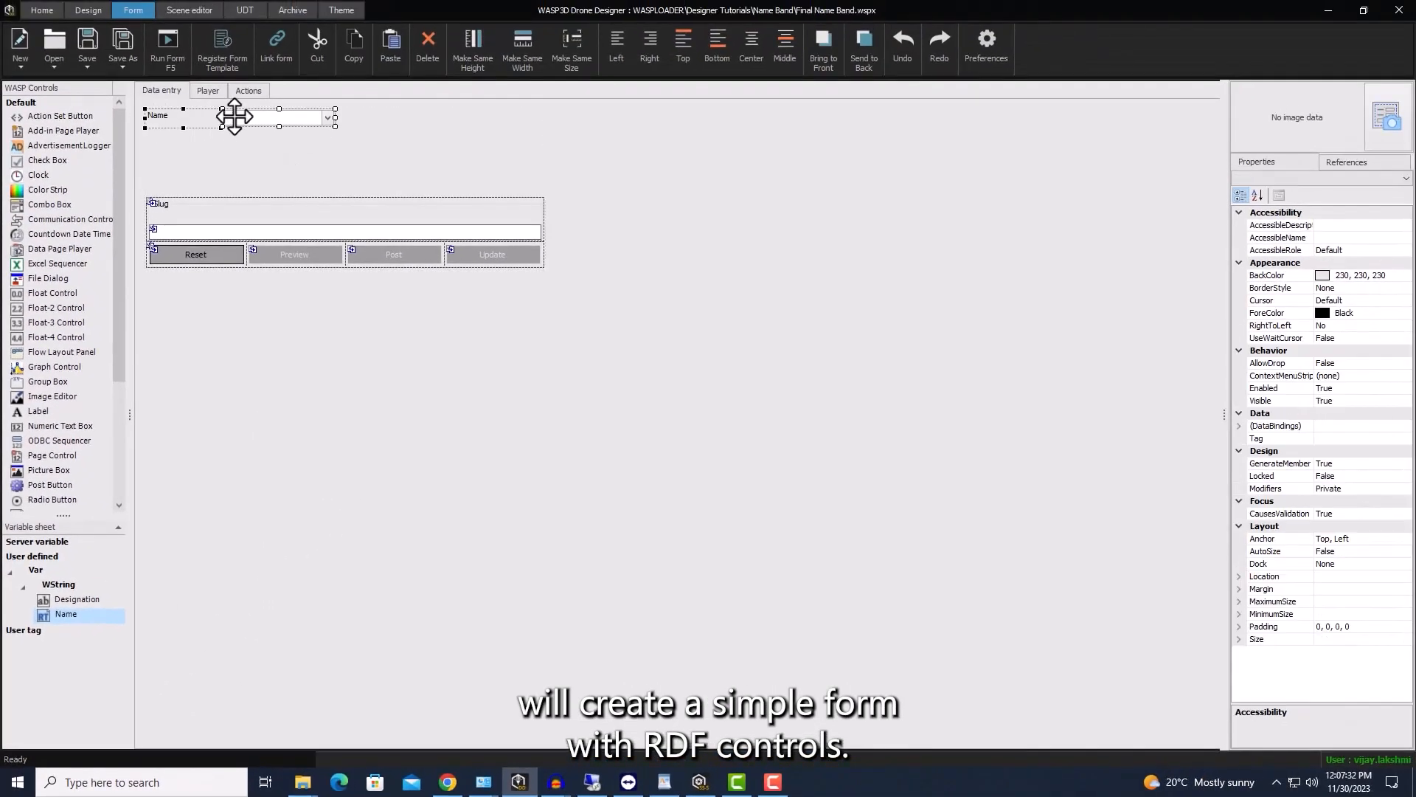
drag(234, 116, 313, 120)
click(302, 147)
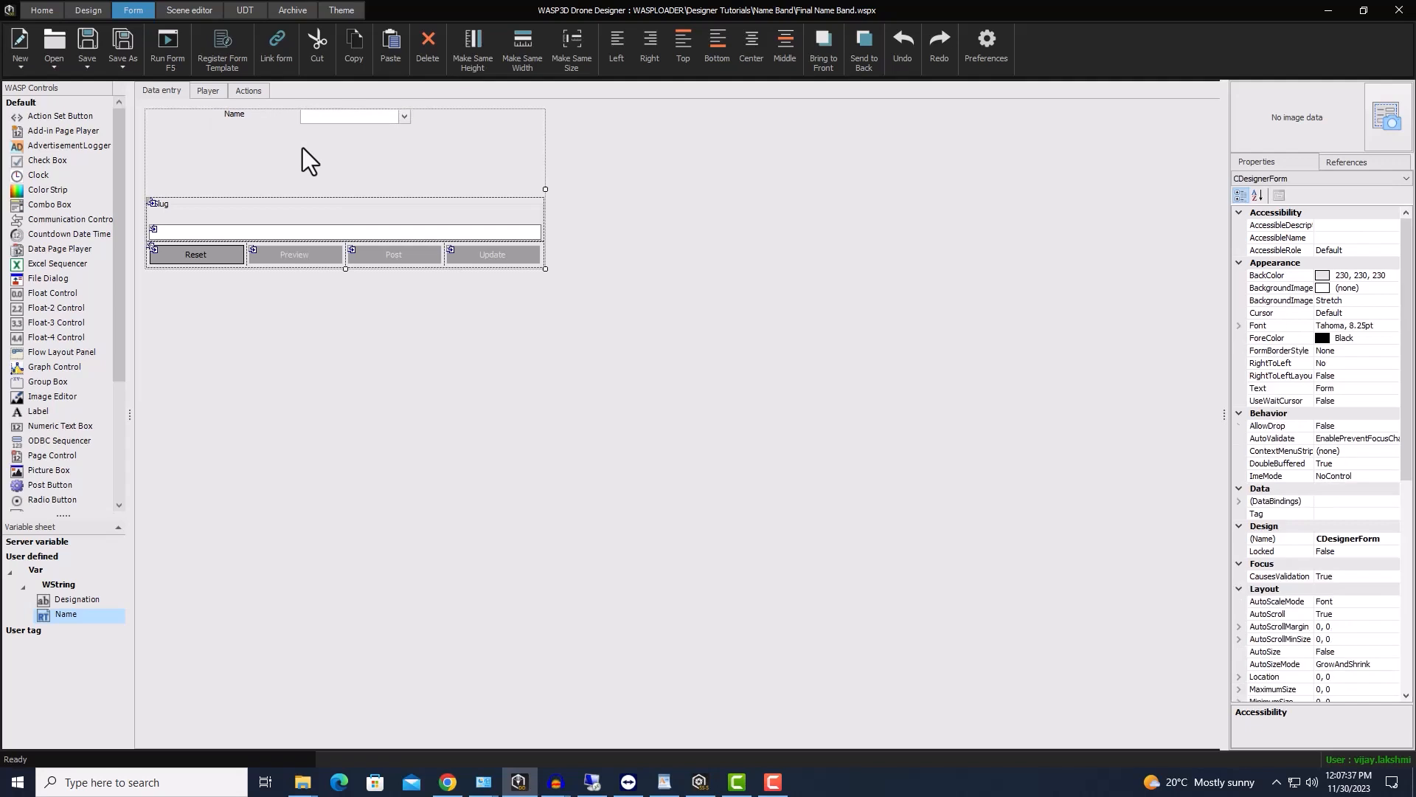
drag(74, 599, 180, 227)
drag(249, 120, 361, 160)
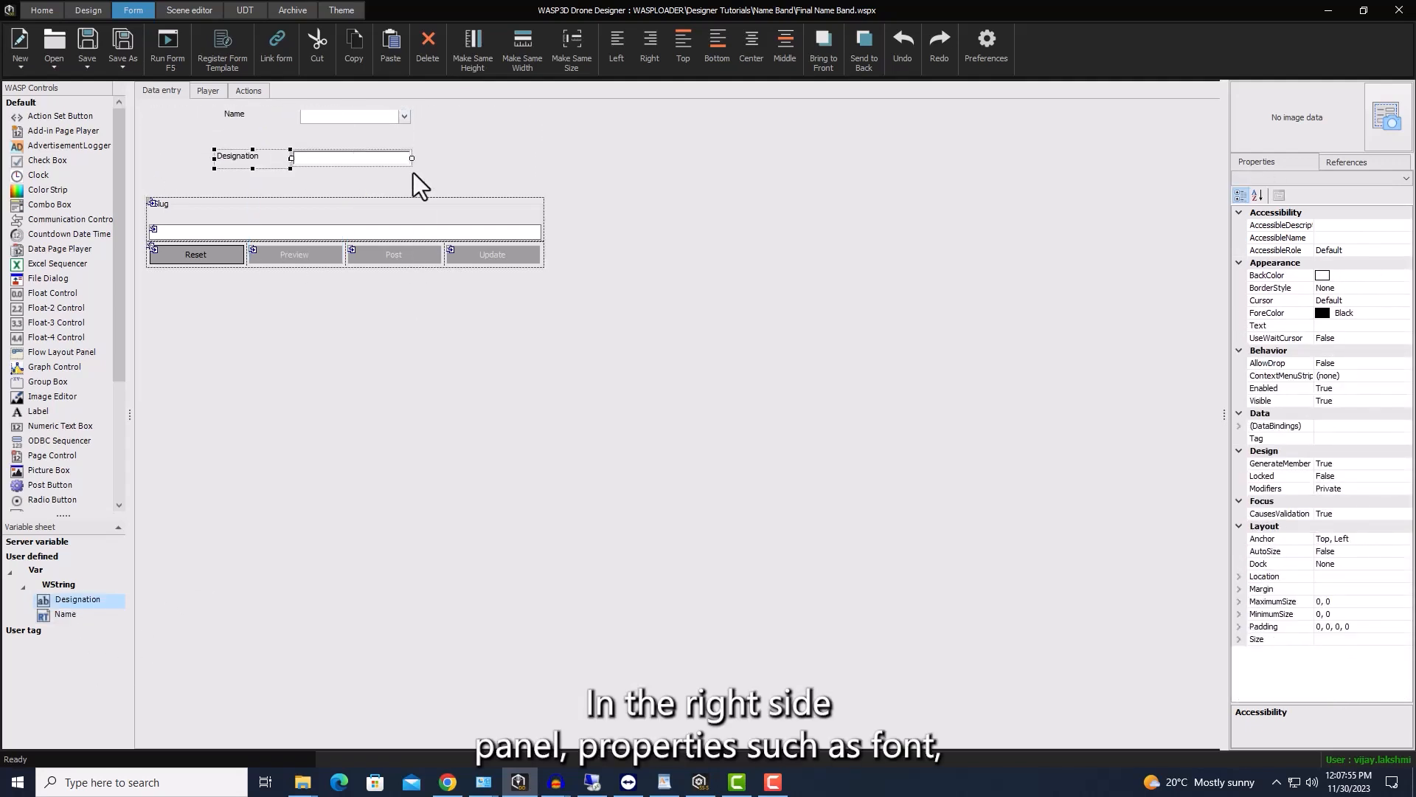
Step: Dock the Name rich text box to Top, set its UserTagValue to True and adjust the form's edge
click(395, 117)
drag(1409, 328, 1409, 412)
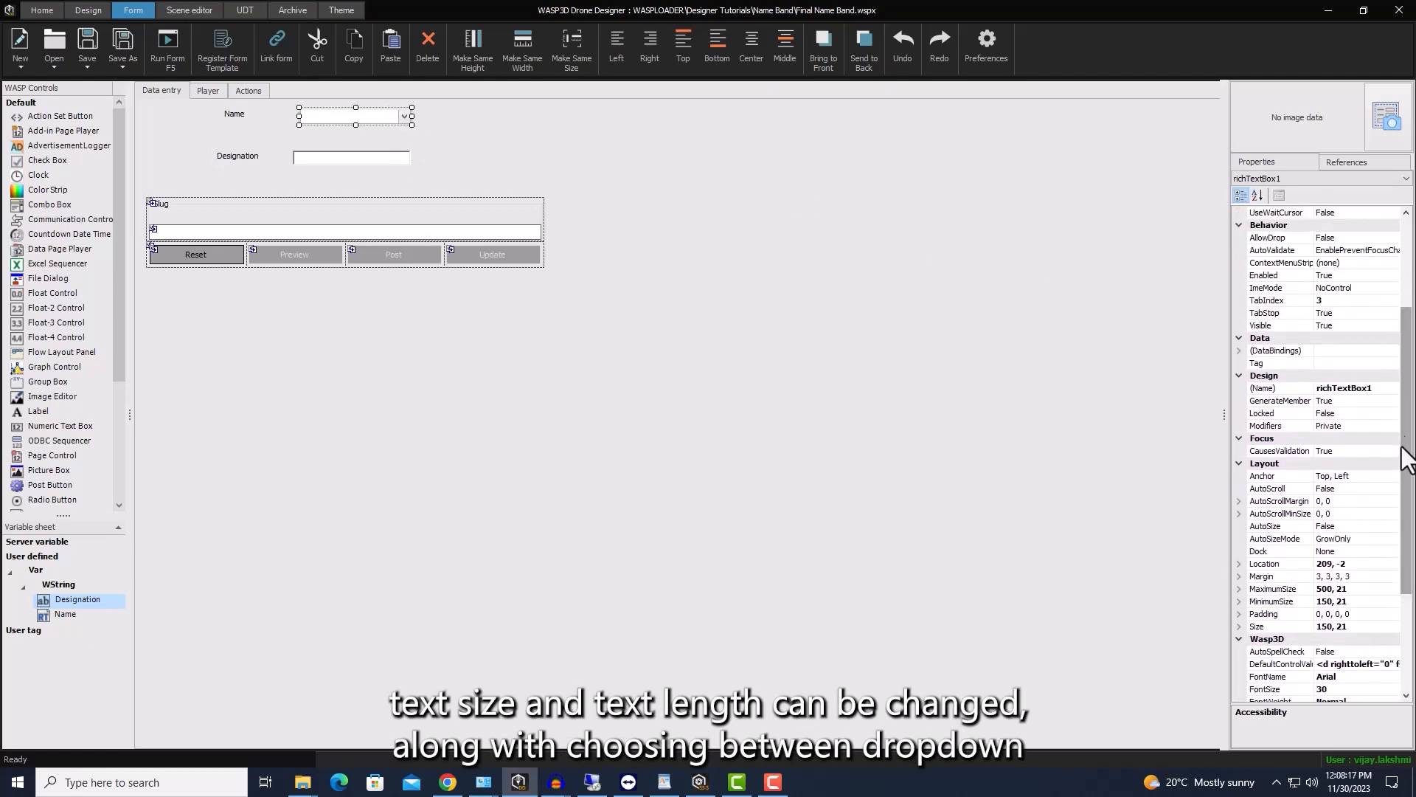
click(1357, 551)
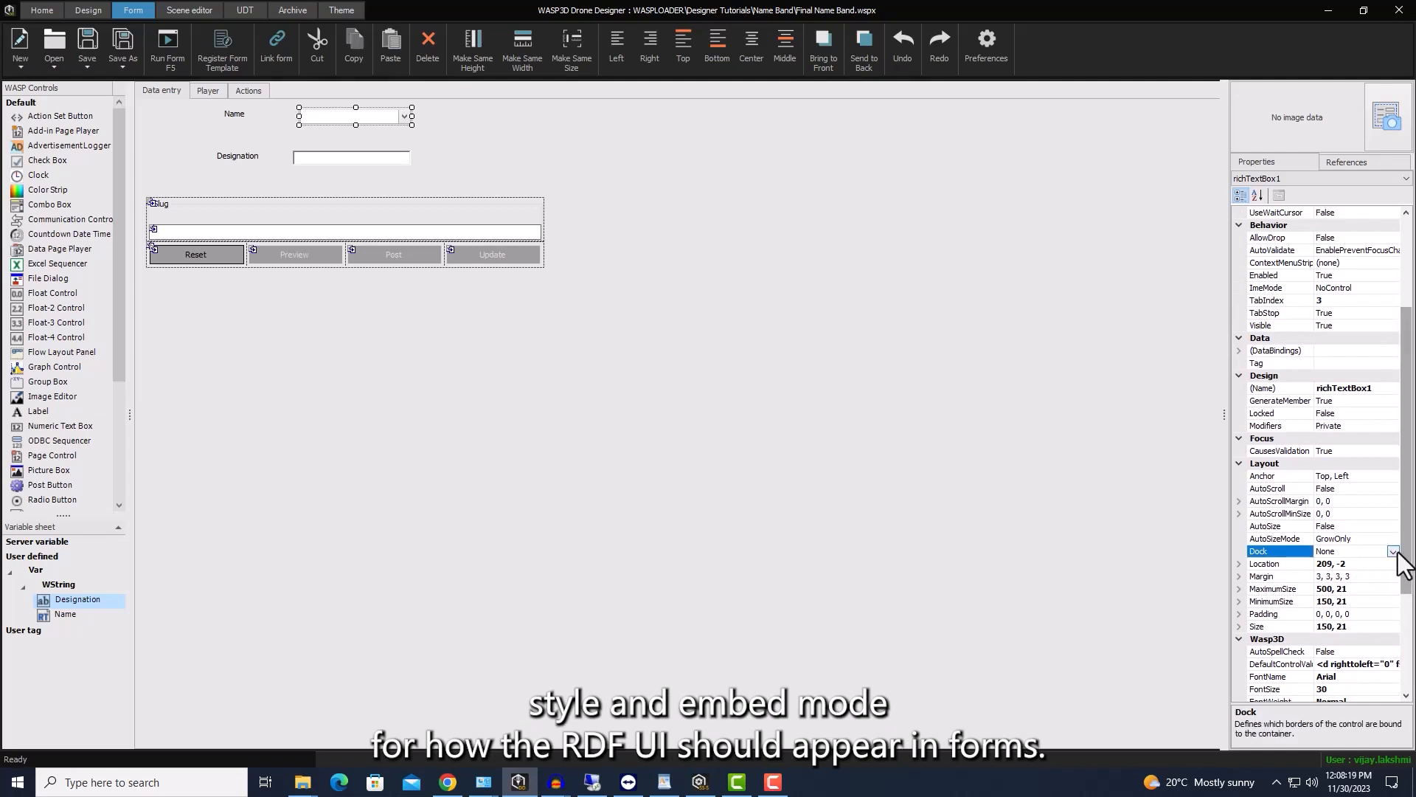
click(1392, 551)
click(1358, 566)
drag(1409, 391, 1409, 436)
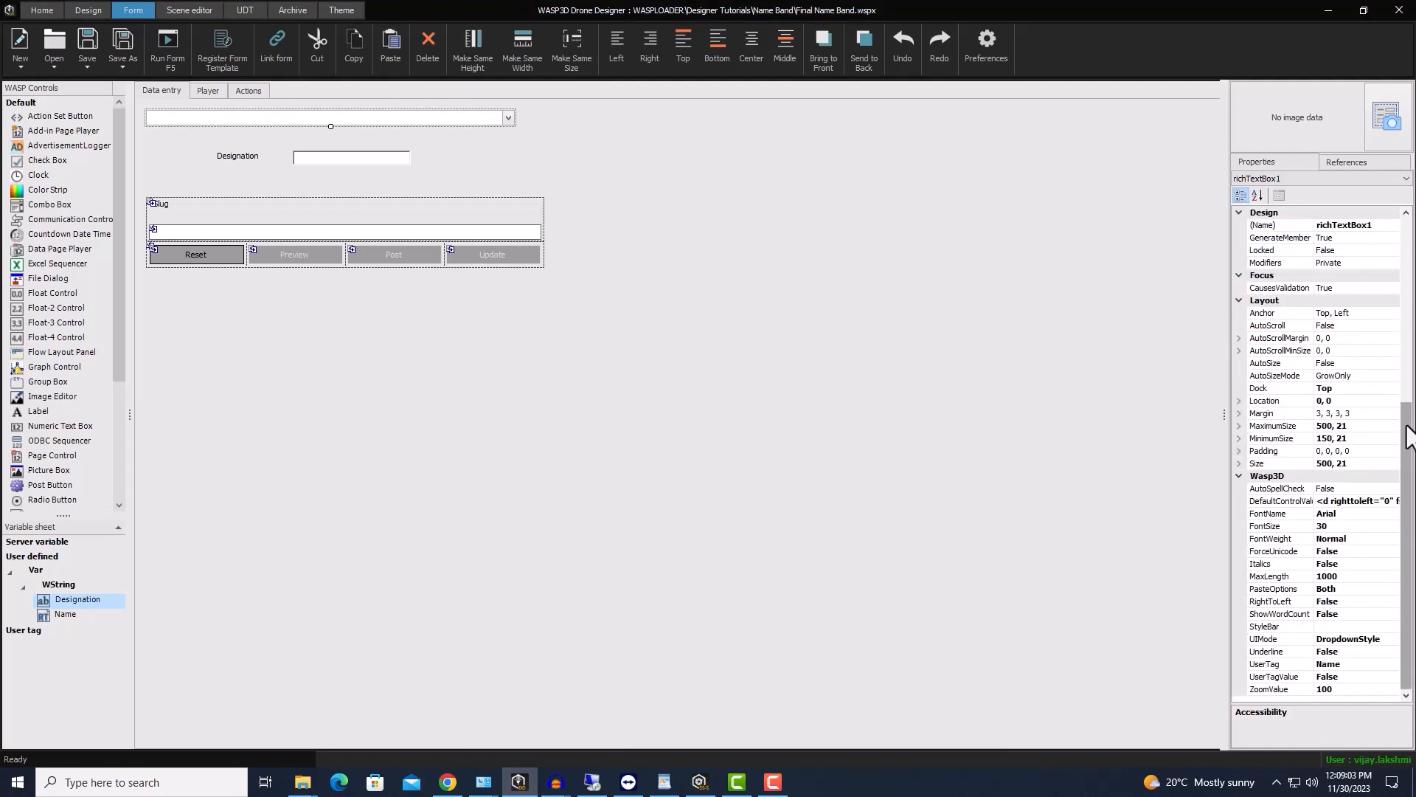
click(1344, 677)
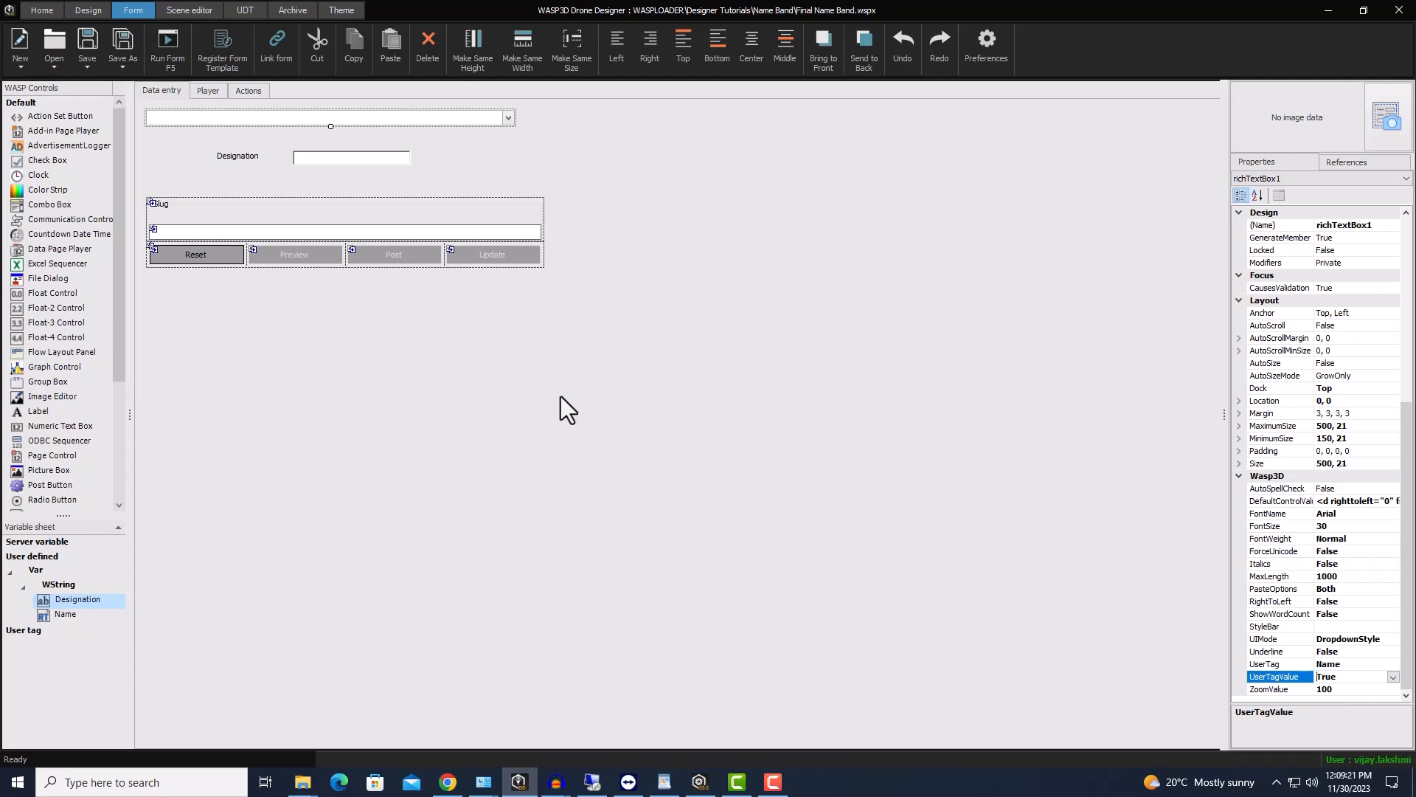
click(521, 181)
drag(548, 268, 522, 266)
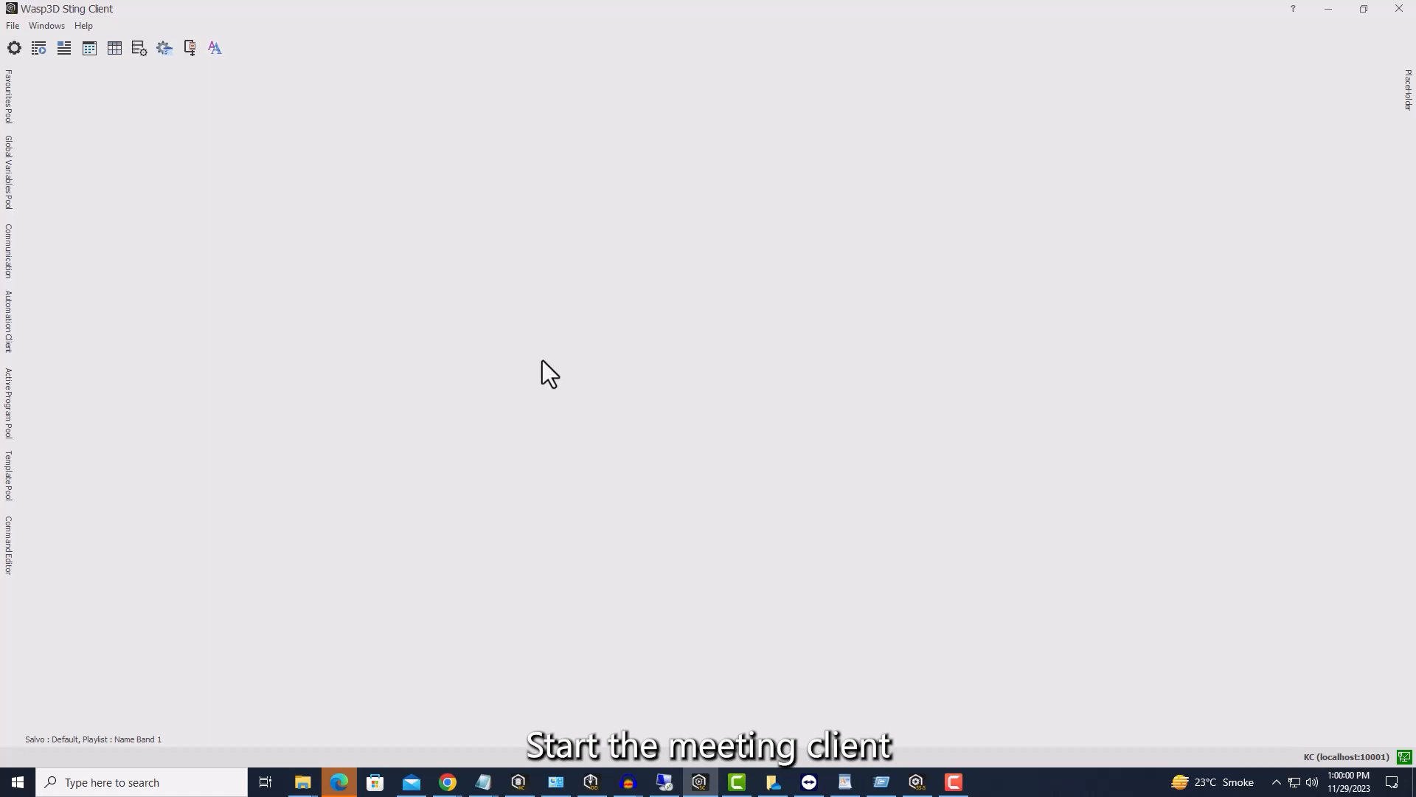
Step: In Wasp3D Sting Client, create a new playlist of type Standard with the slug Name Band Tutorial
click(7, 27)
mouse_move(56, 51)
click(145, 51)
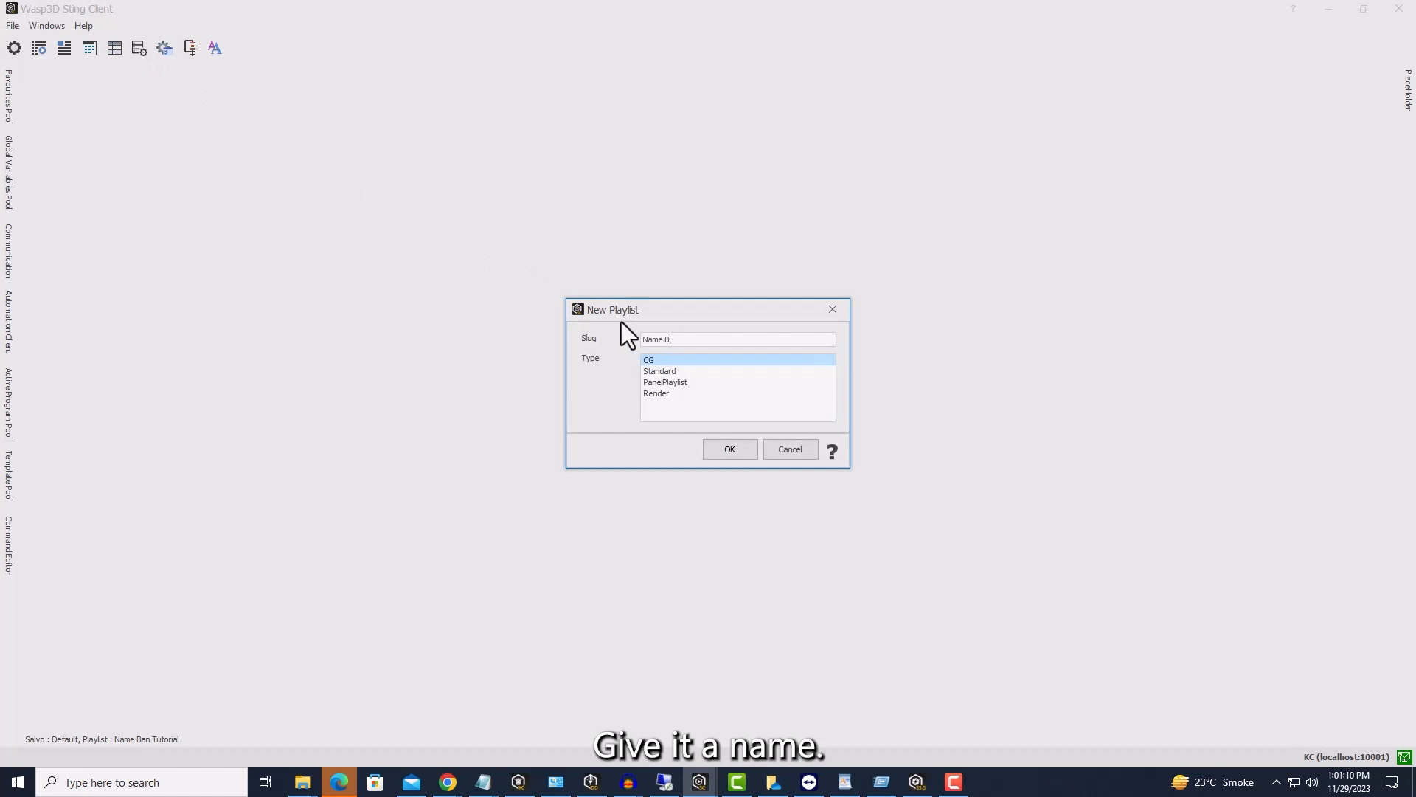
text(and Tutorial)
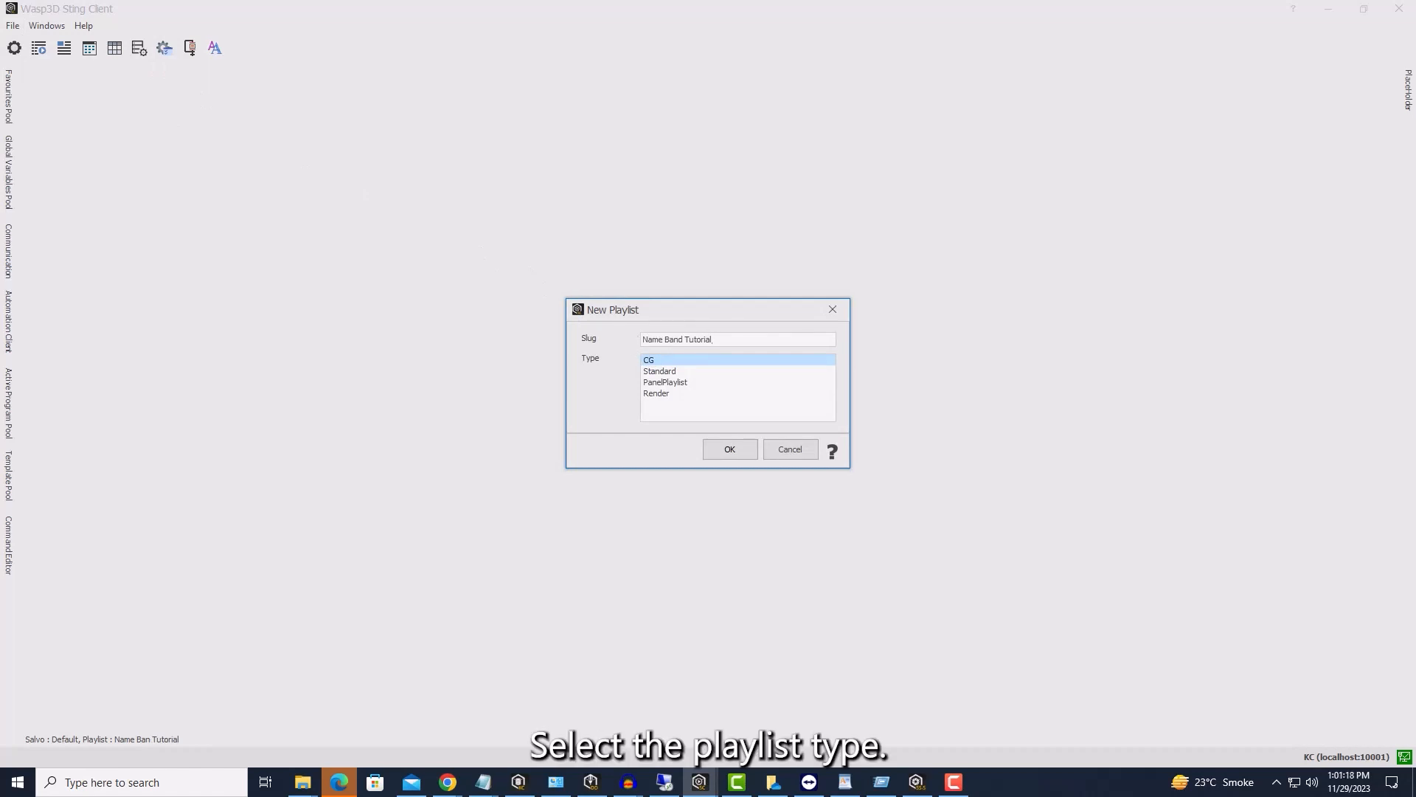
click(652, 371)
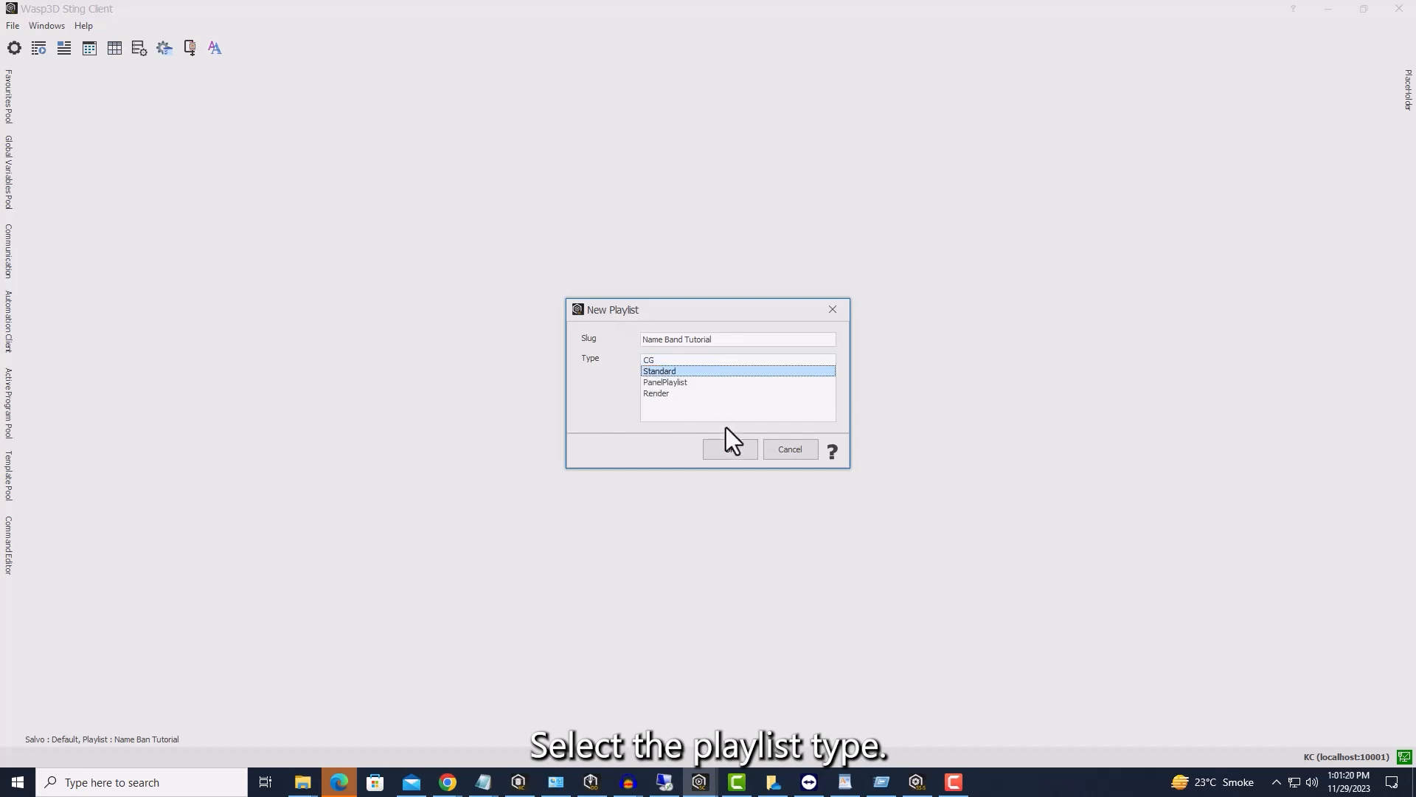
click(720, 446)
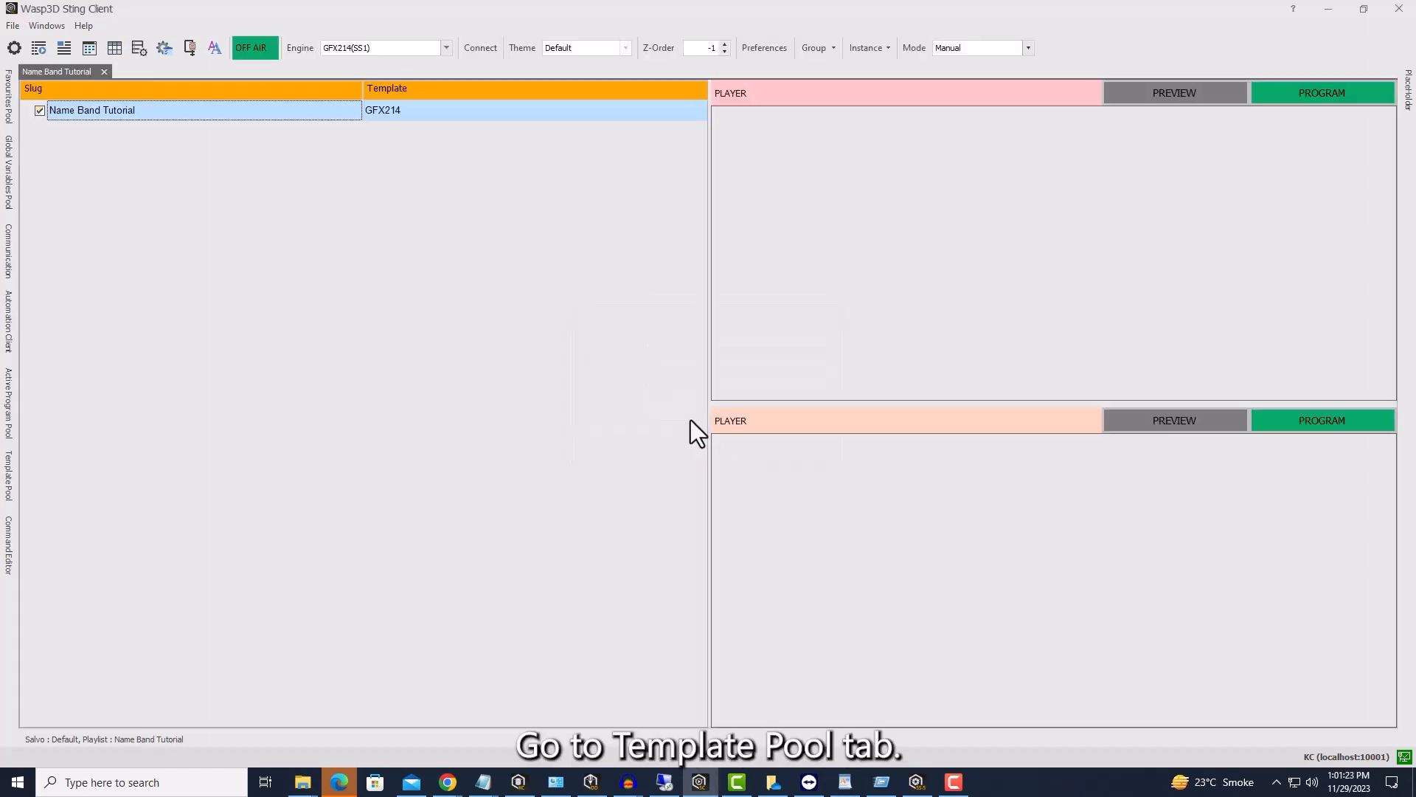
Step: Add Final Name Band.wspx from the template pool to the playlist, load it and bring up the Sting Server window
click(11, 480)
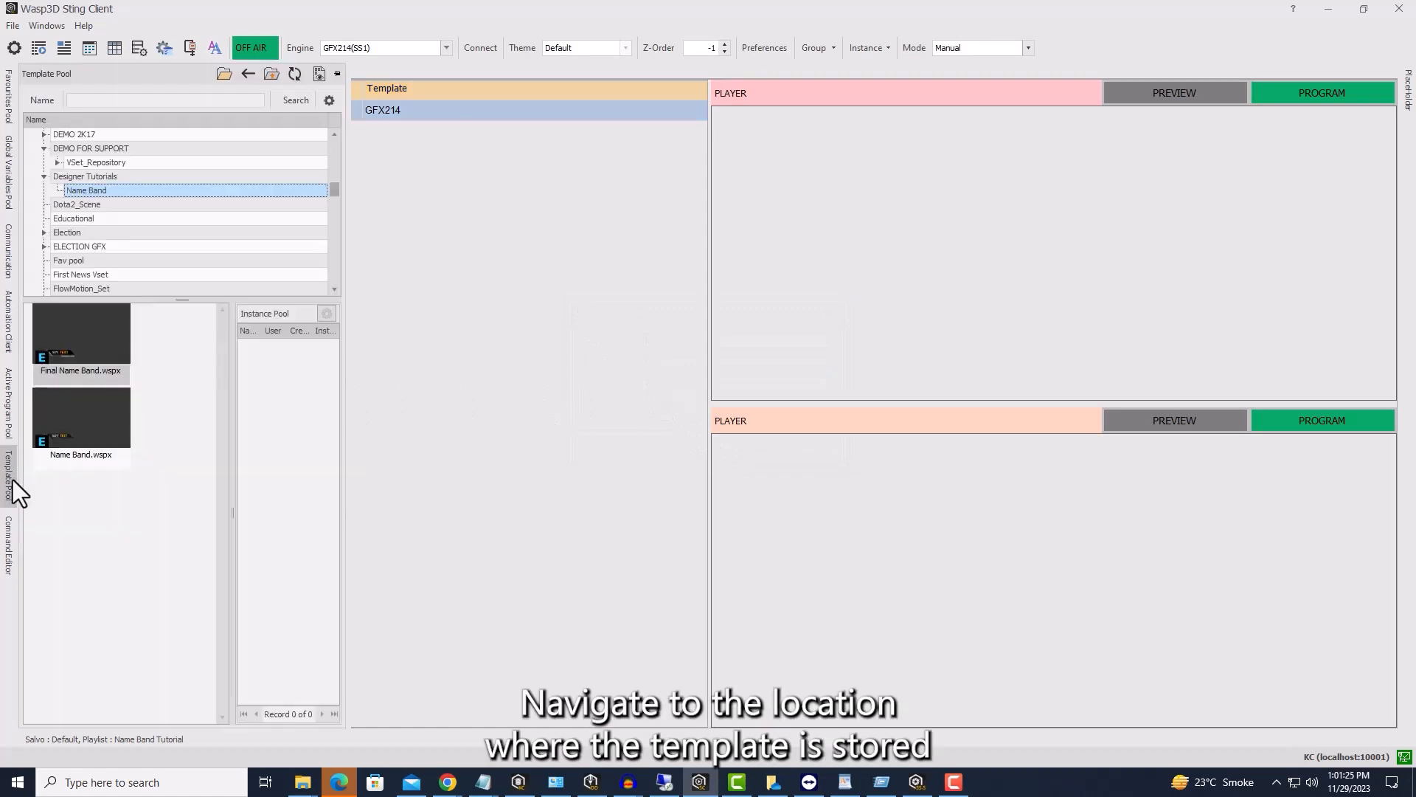
drag(82, 349, 395, 288)
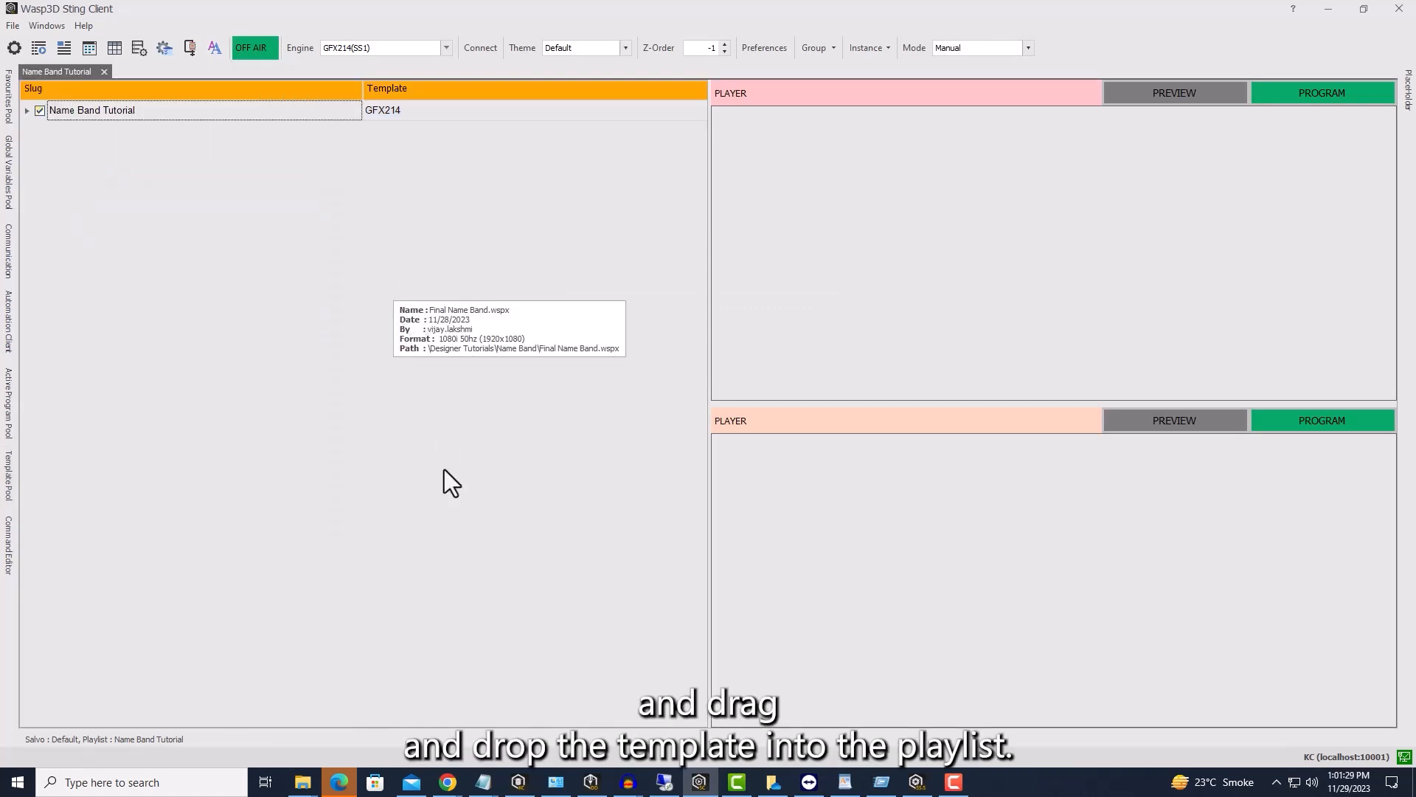
click(28, 113)
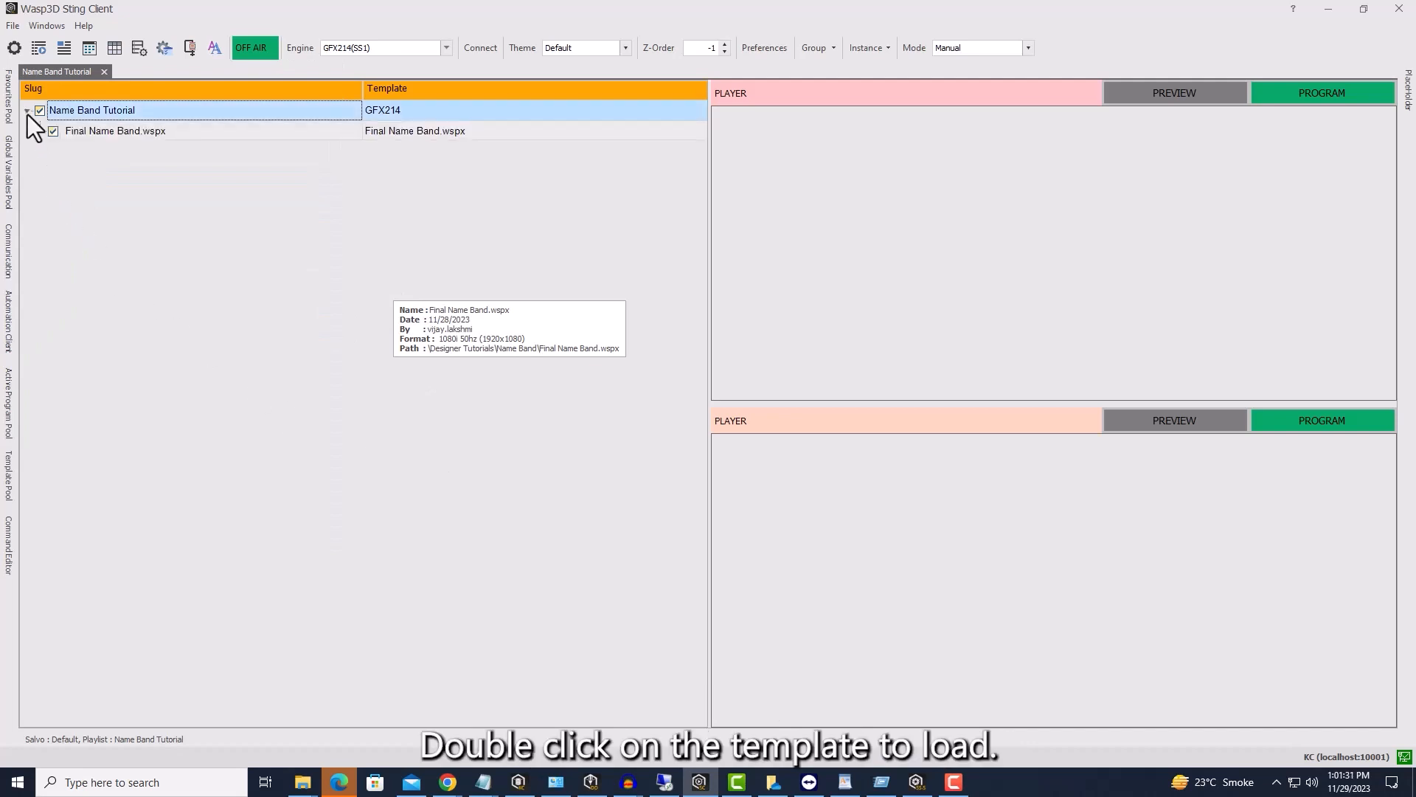
double_click(100, 131)
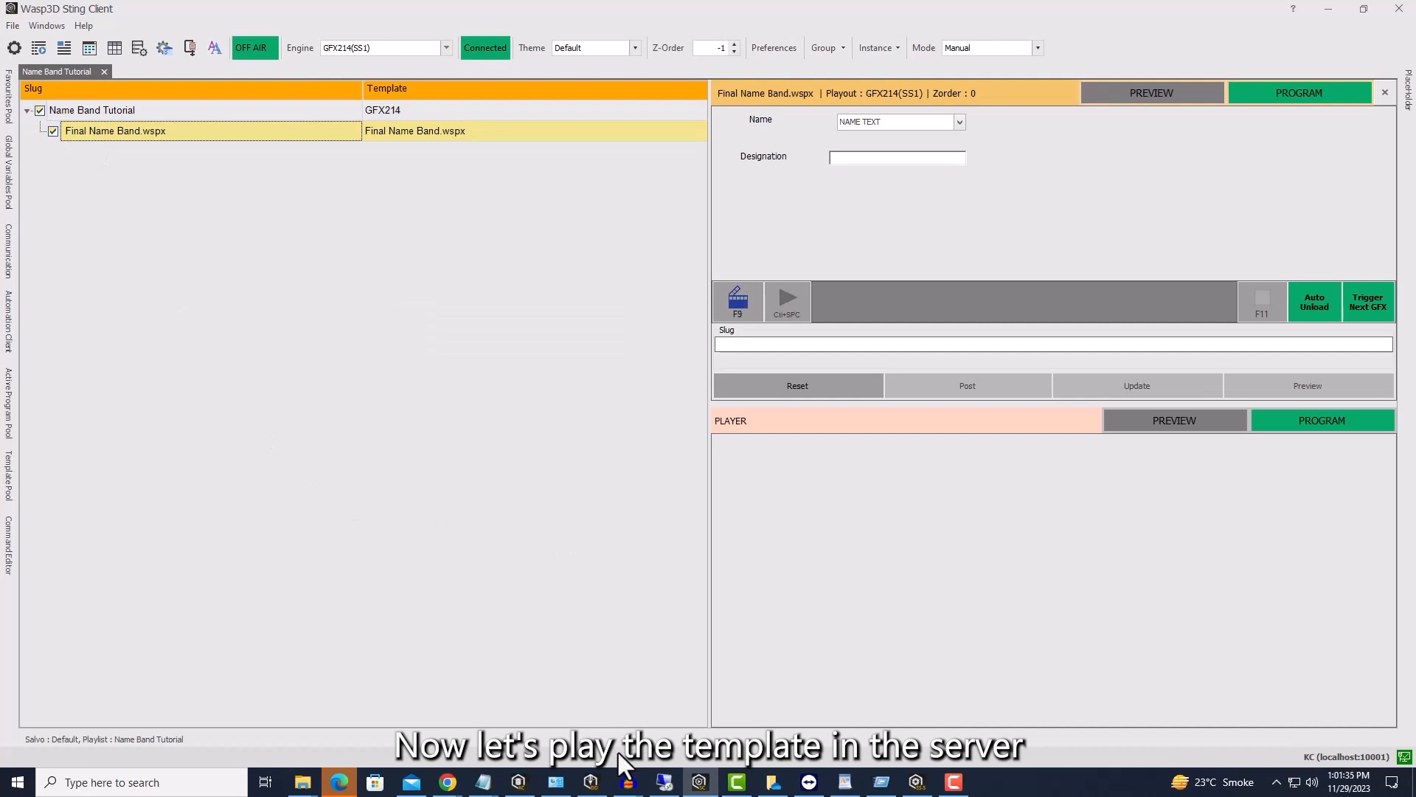
click(917, 782)
drag(529, 223, 510, 202)
Step: Enter the person's full name as the template's Name text and colour the surname orange, FF9000
click(749, 214)
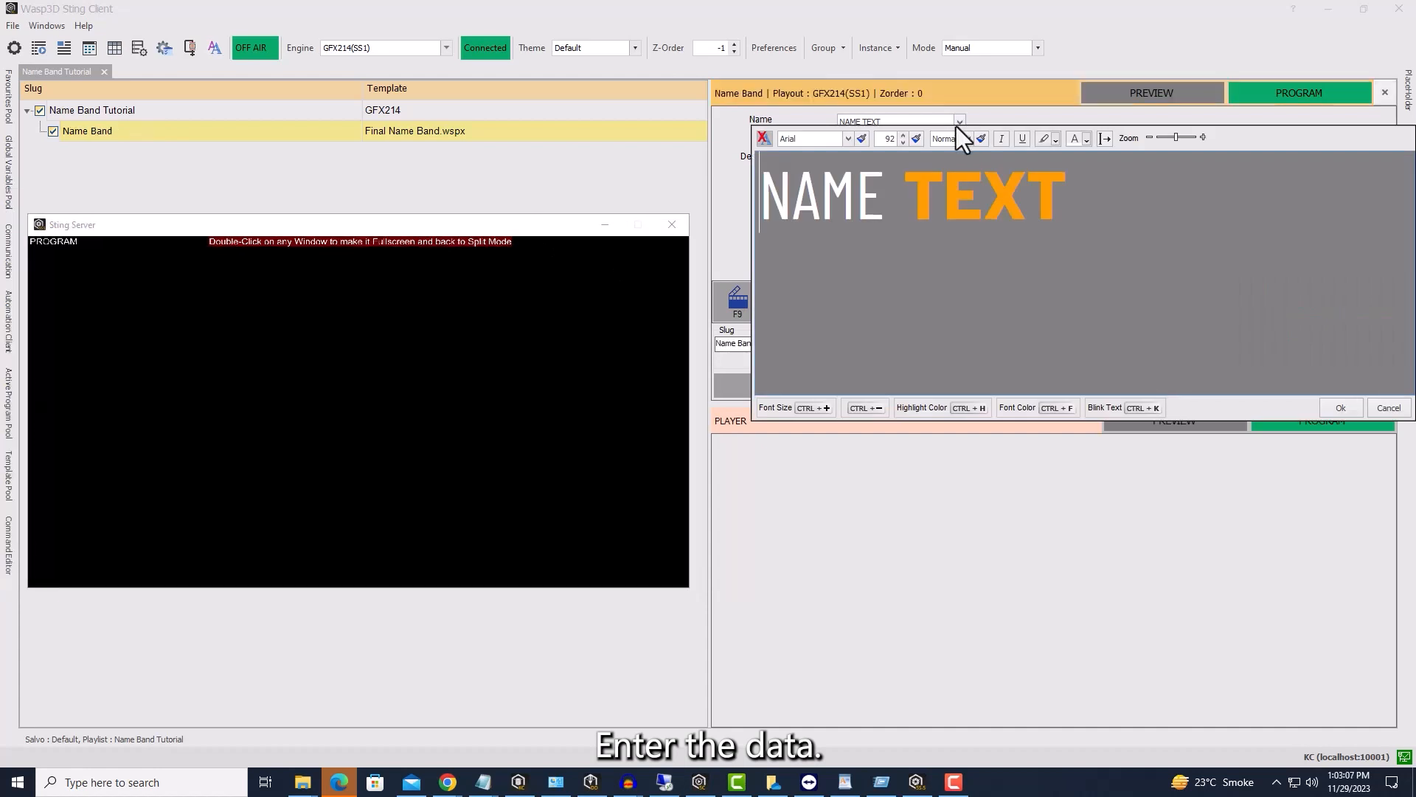
text(Amelia James)
drag(1183, 193, 985, 202)
click(1055, 141)
click(1317, 174)
click(1085, 138)
click(1203, 172)
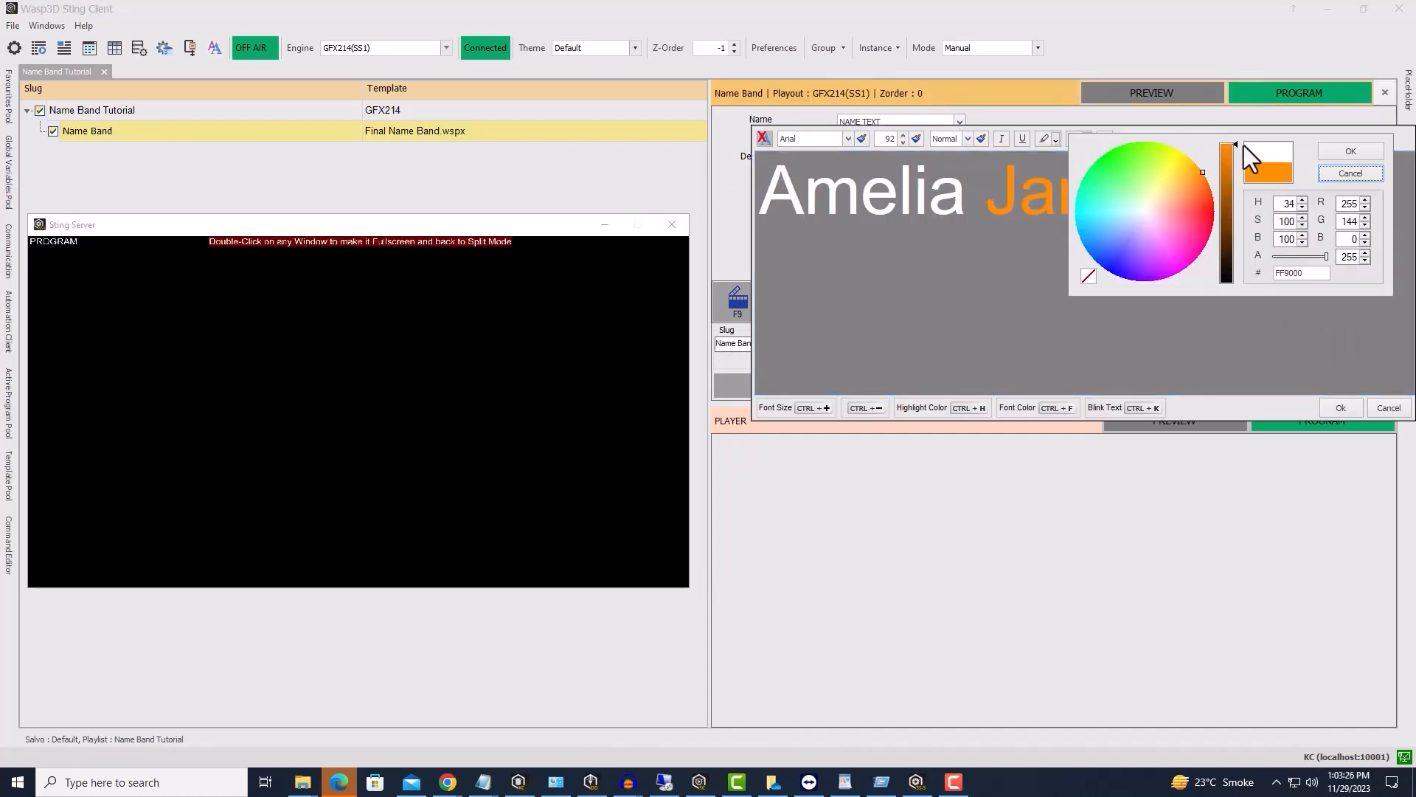
click(1350, 151)
Step: Change the fonts of the surname and the first name and apply the formatted Name text
click(848, 138)
scroll(873, 283, down, 6)
click(874, 284)
drag(955, 210, 762, 210)
click(847, 139)
click(914, 267)
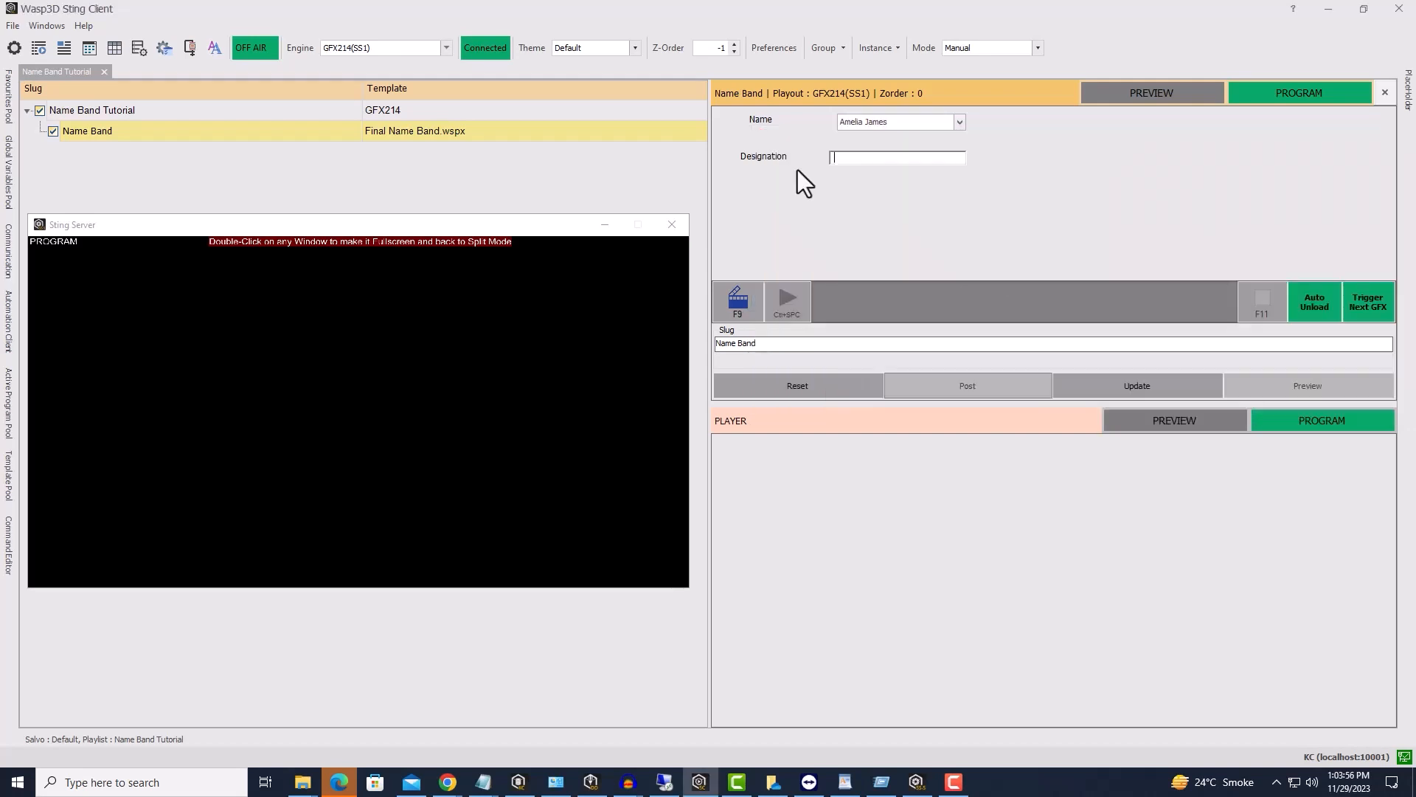
Step: Set the designation to Photographer, update the Name Band entry and play it on the server
text(Photographer)
click(1146, 379)
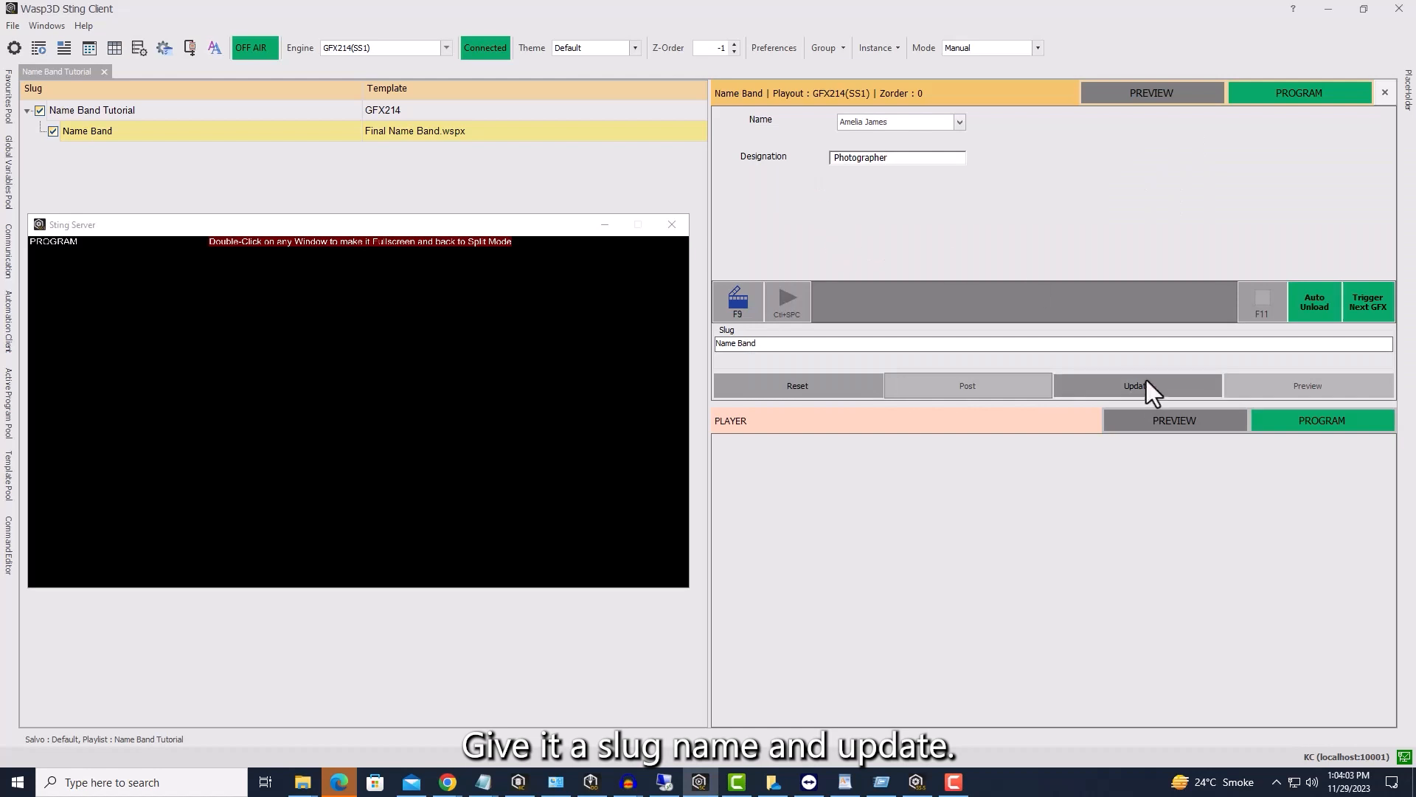
click(749, 307)
click(780, 312)
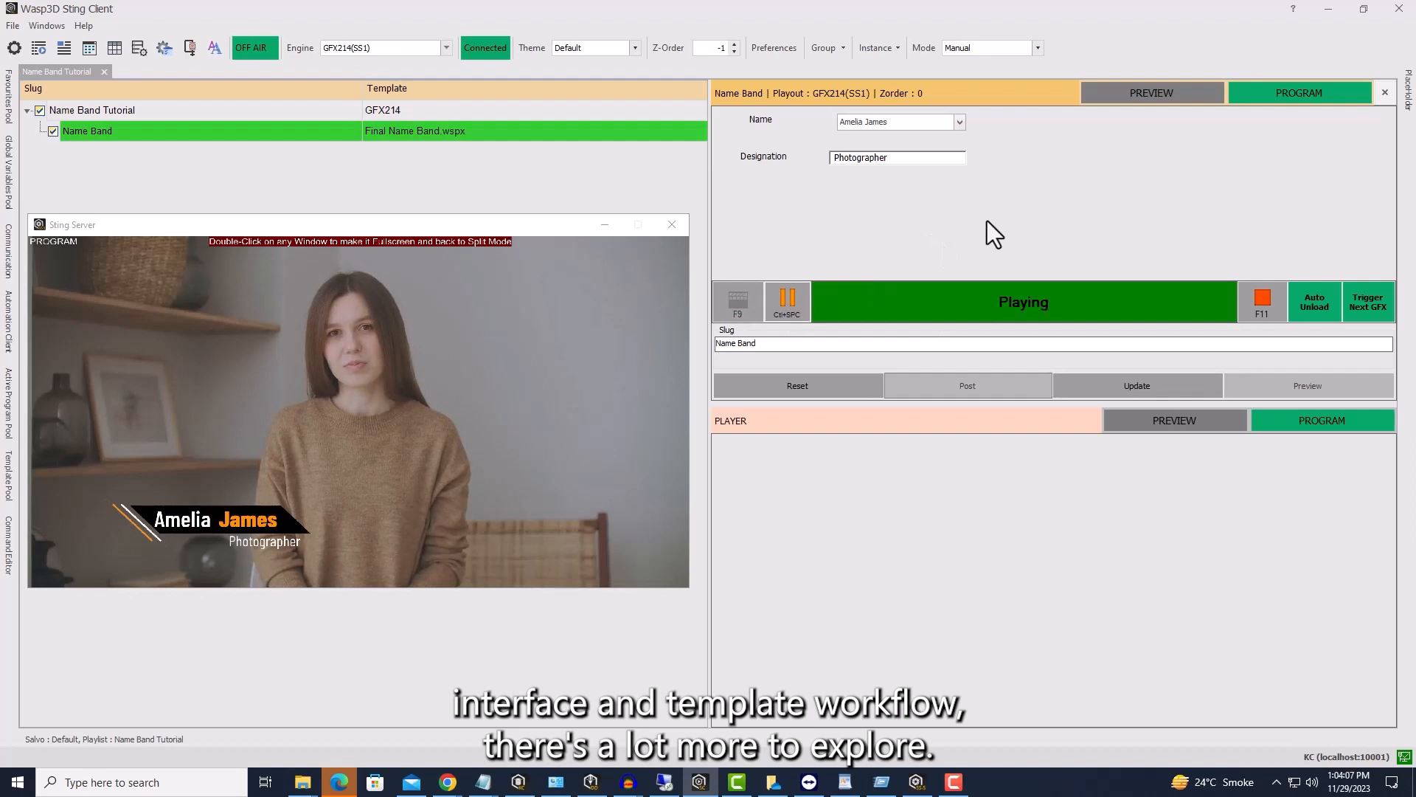